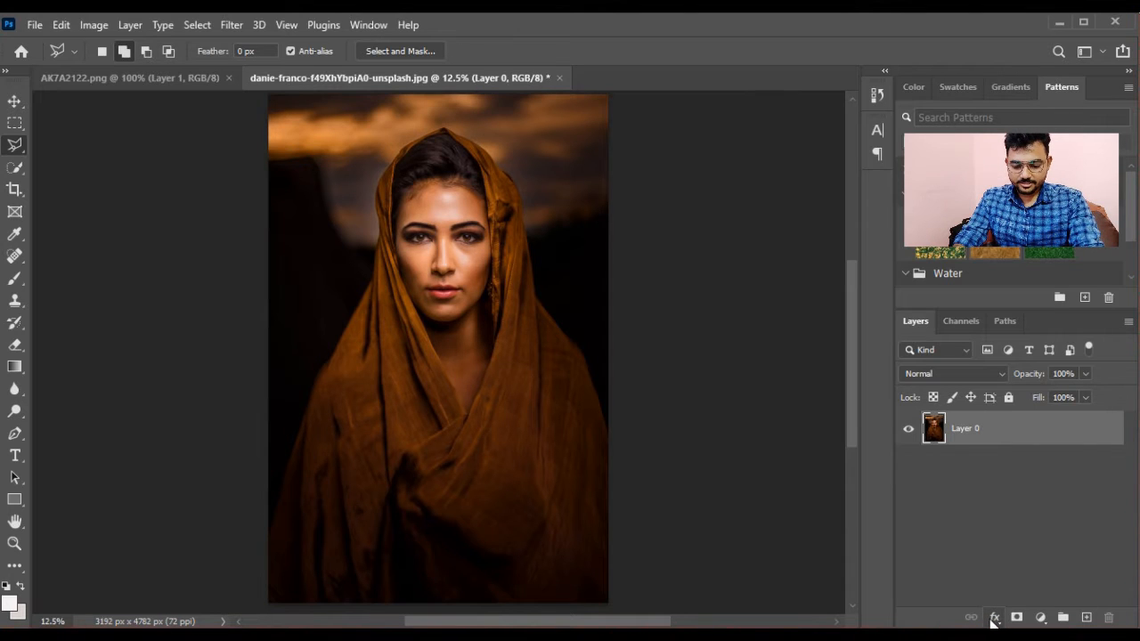
left_click(994, 617)
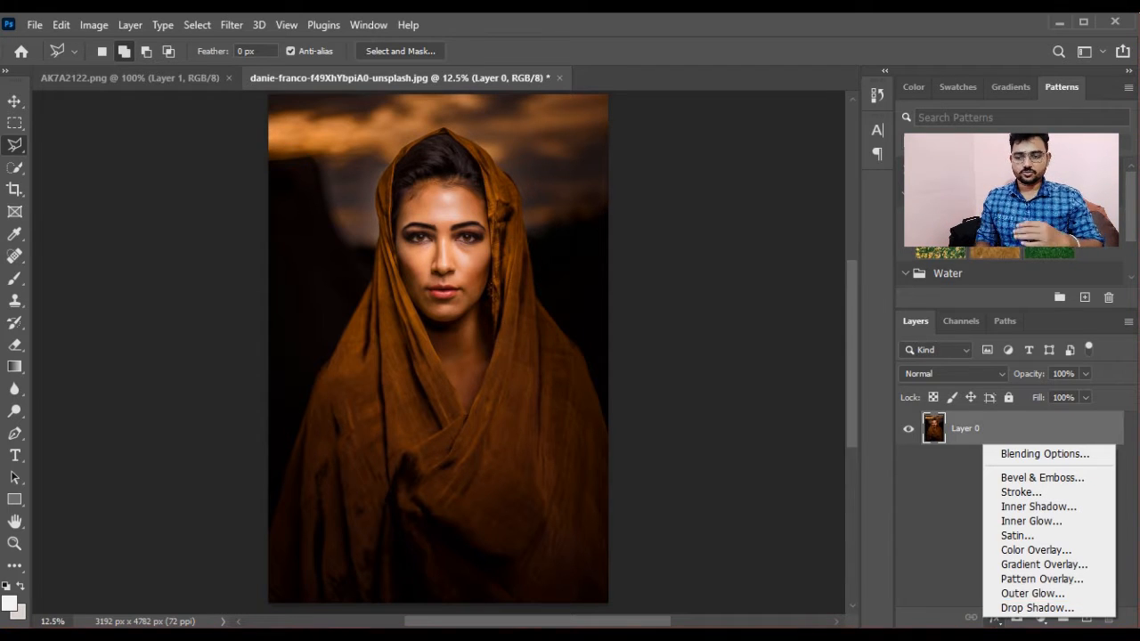
left_click(1033, 593)
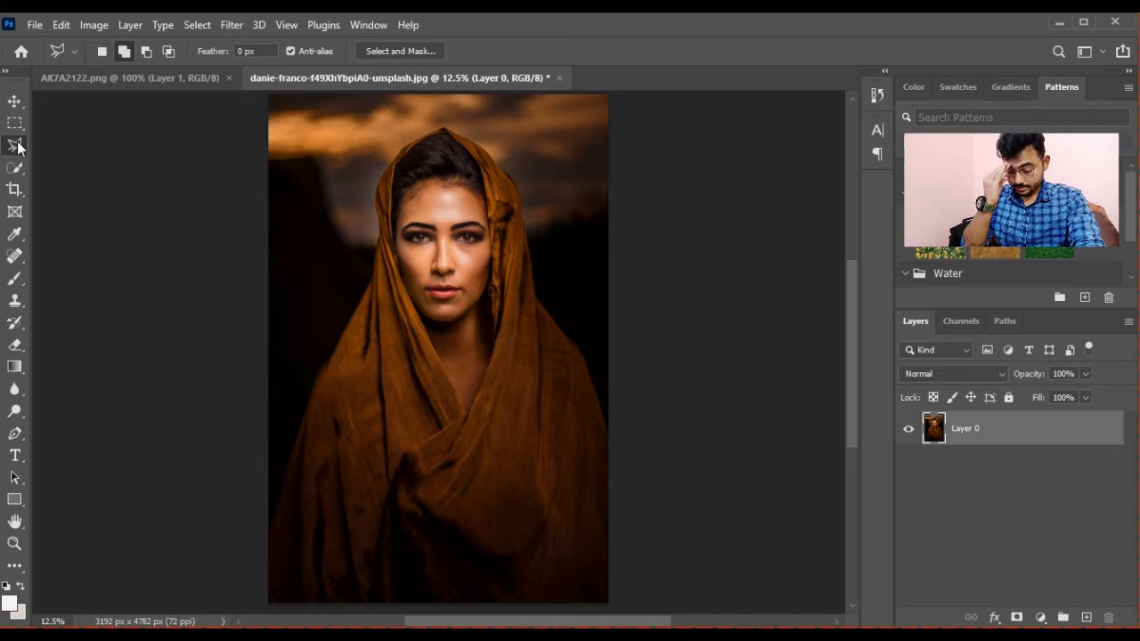
Draw a closed polygonal lasso selection around the woman's head and shoulders
left_click(381, 150)
left_click(344, 267)
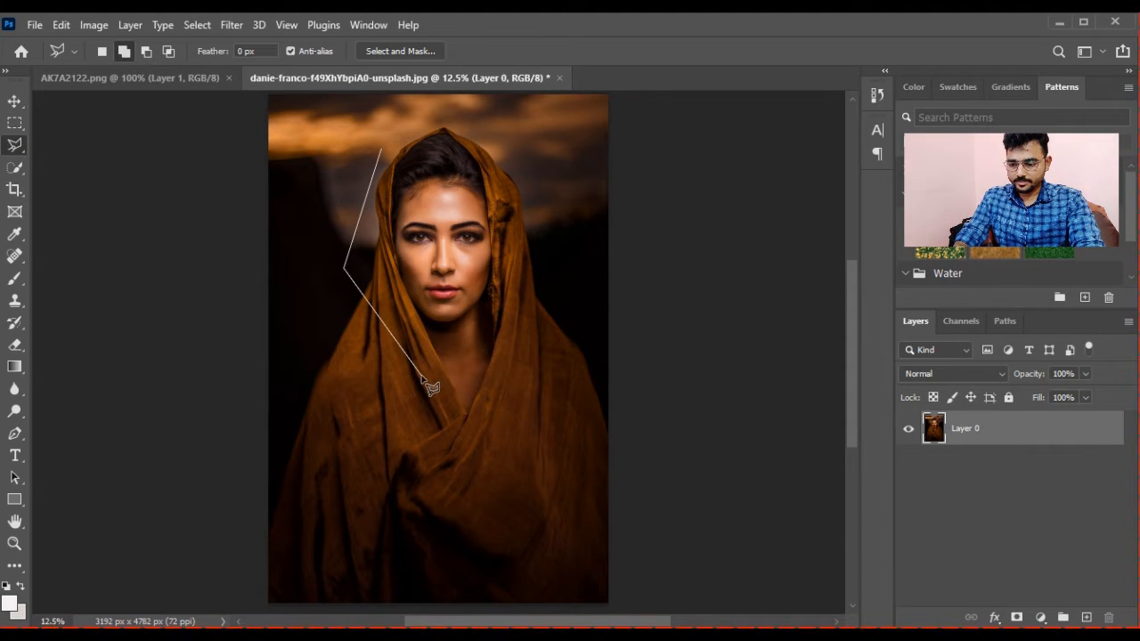
left_click(420, 374)
left_click(567, 353)
left_click(559, 234)
left_click(517, 122)
left_click(405, 122)
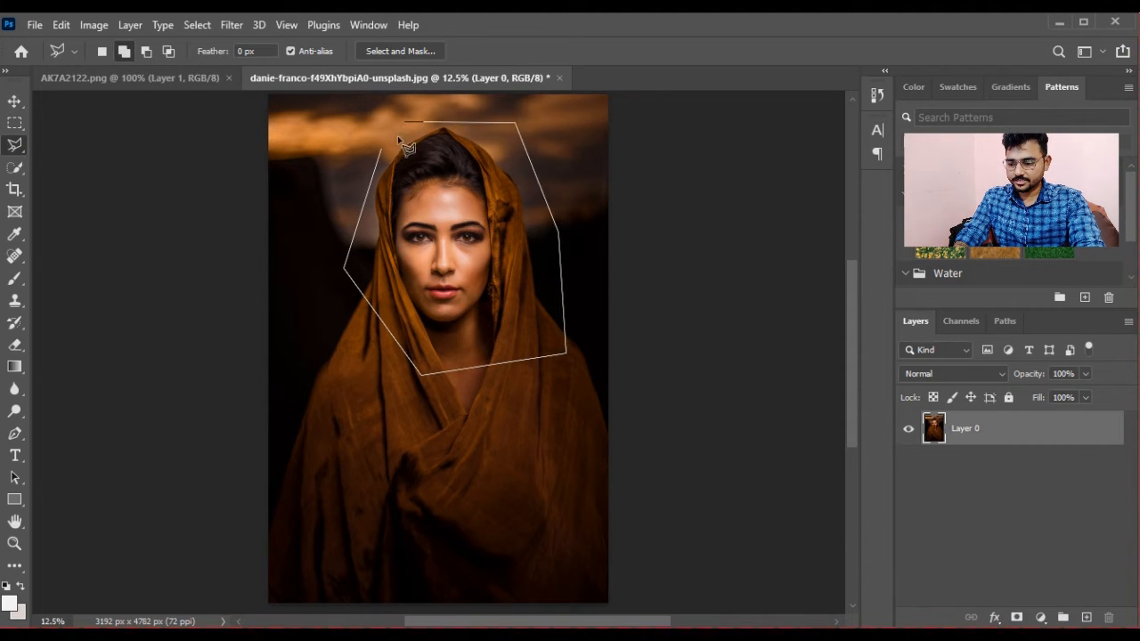
left_click(381, 151)
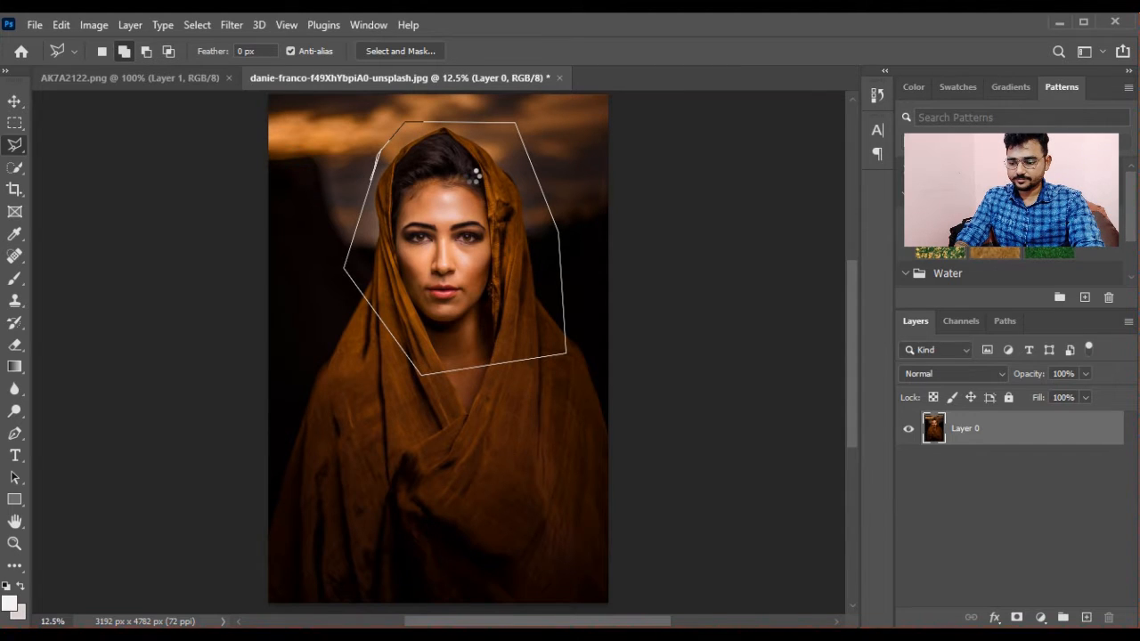
key("ctrl+d")
key("ctrl+shift+d")
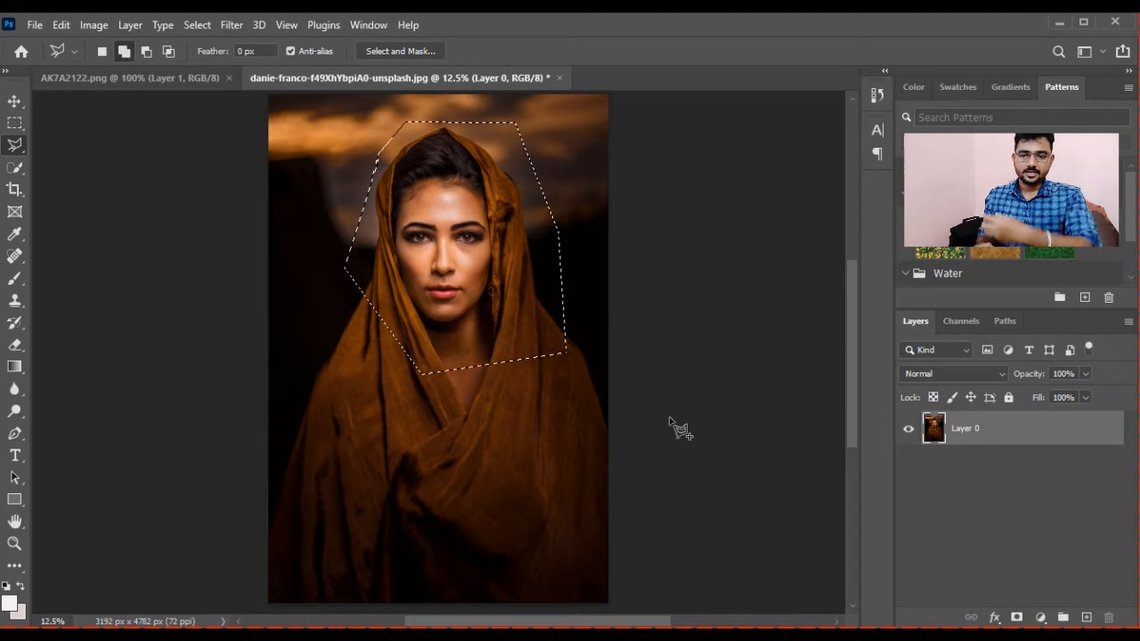
Try masking Layer 0 with the head selection, undo the mask and deselect
left_click(1015, 617)
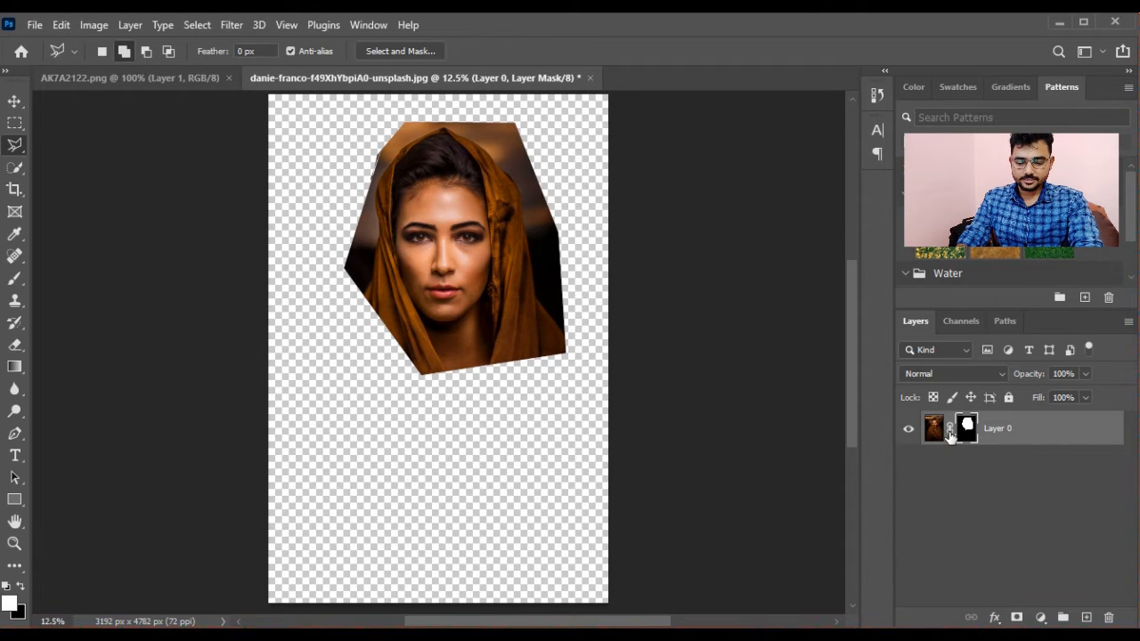
key("ctrl+z")
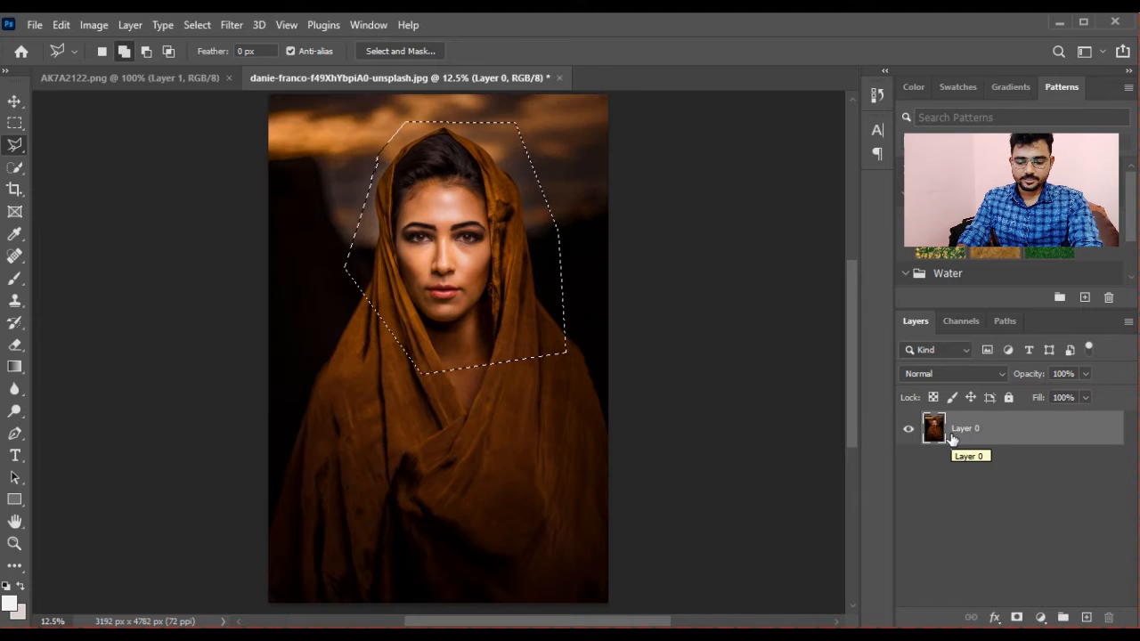
key("ctrl+d")
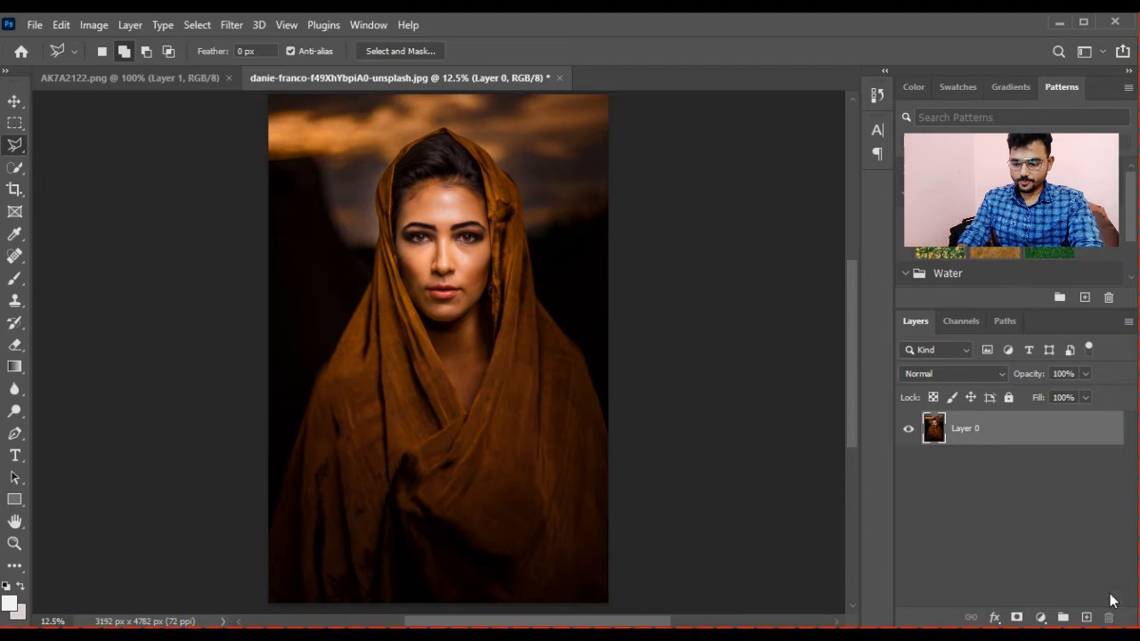
left_click(1041, 617)
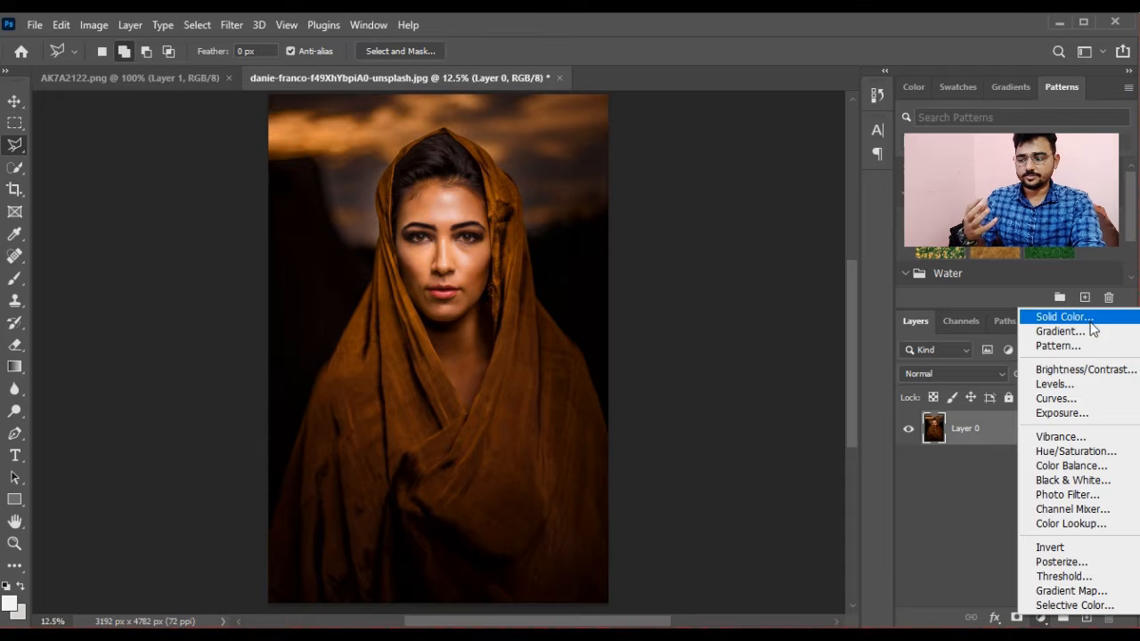
left_click(950, 514)
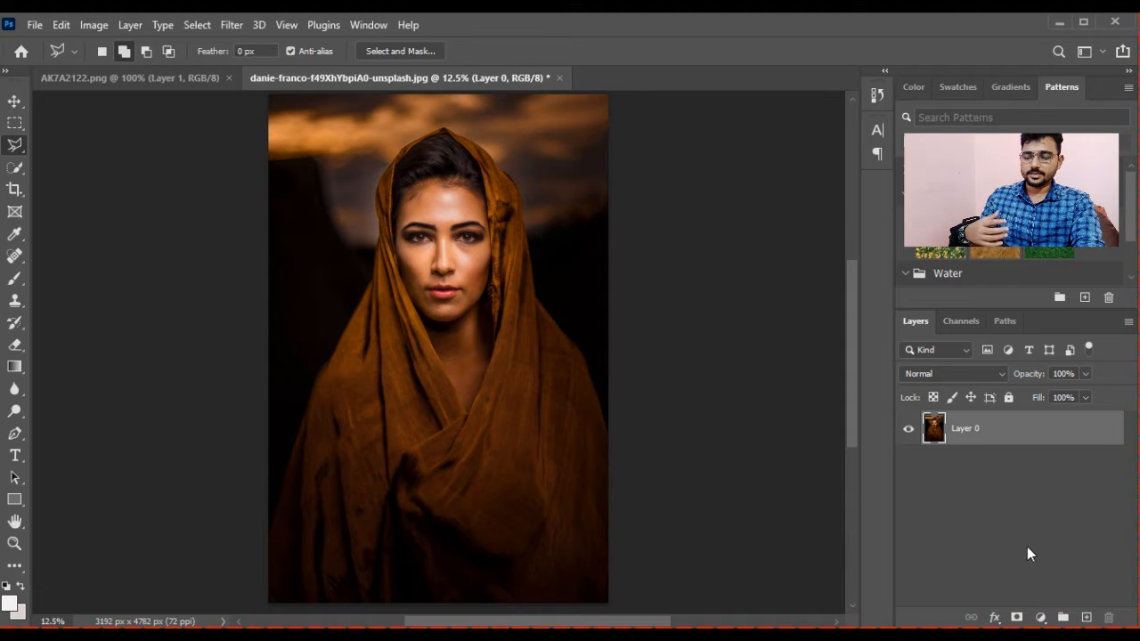
Create a new empty layer above Layer 0 and name it "Solid Effect"
left_click(1085, 617)
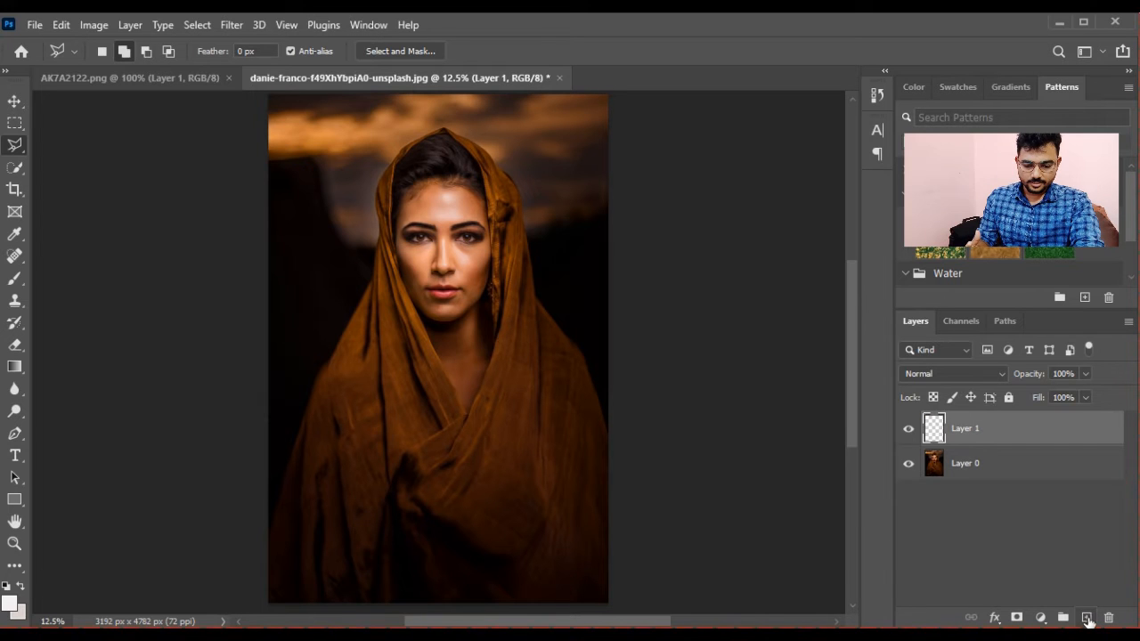
double_click(966, 431)
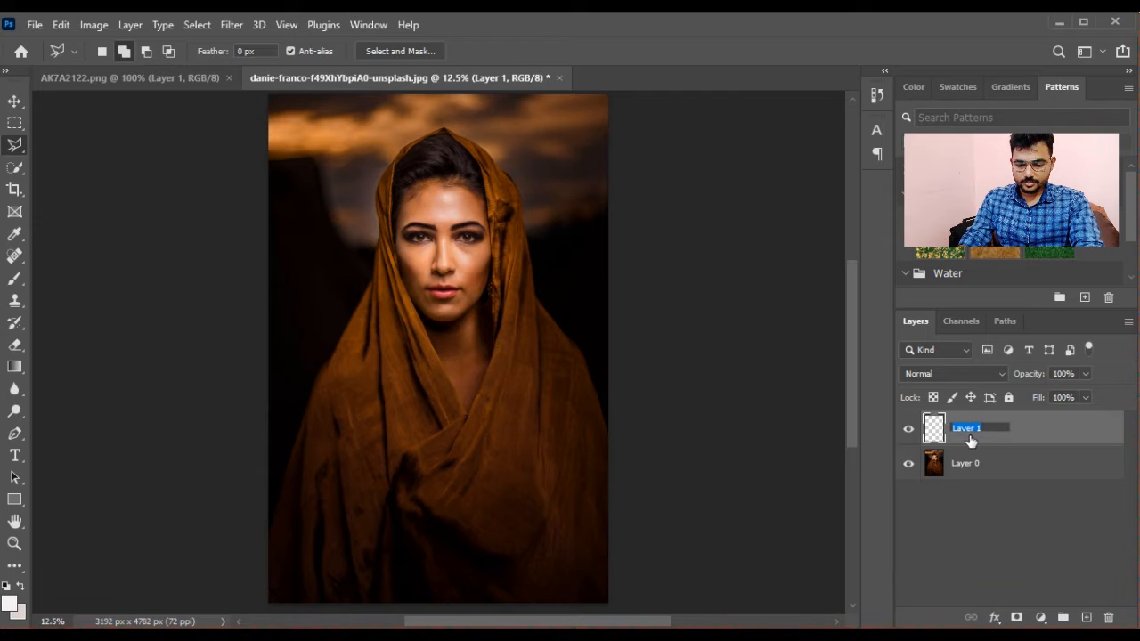
type("S")
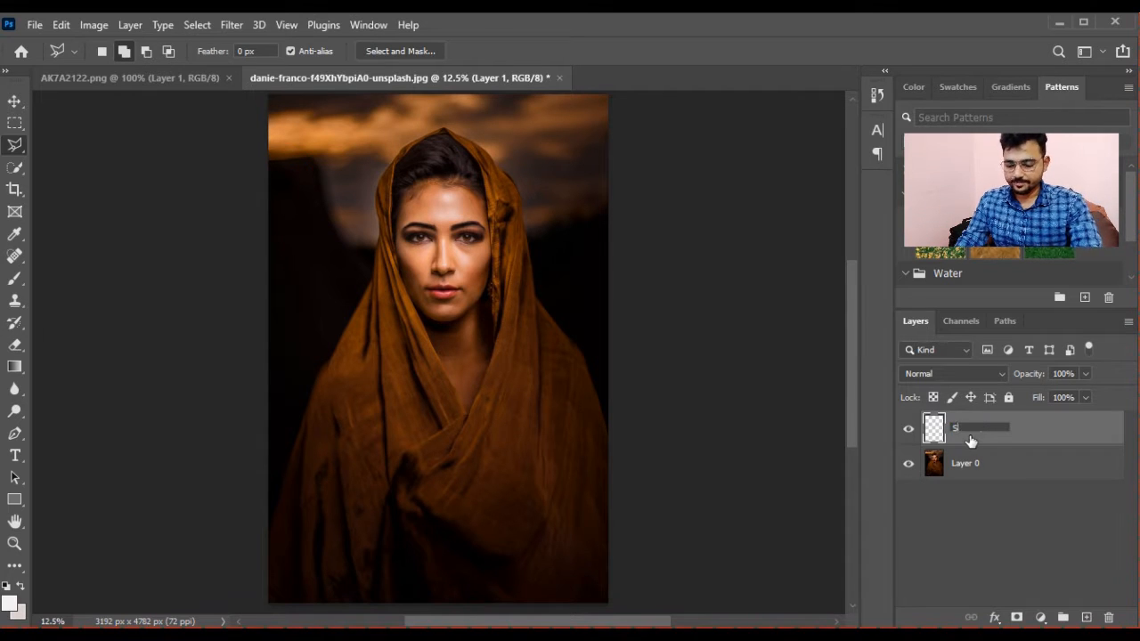
type("olid Effect")
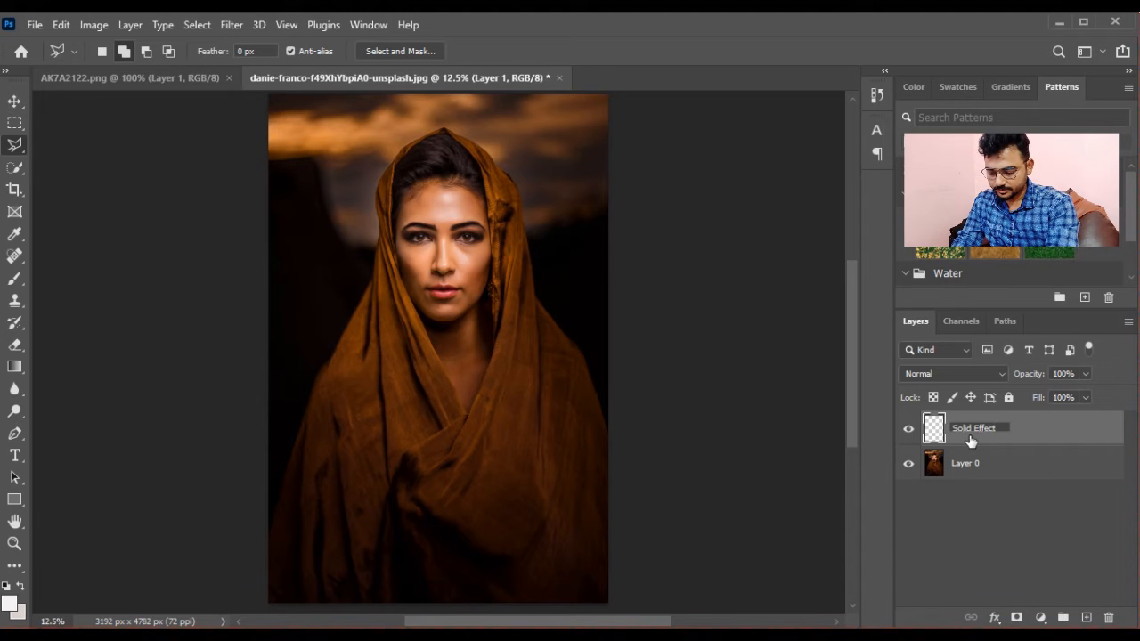
key("Return")
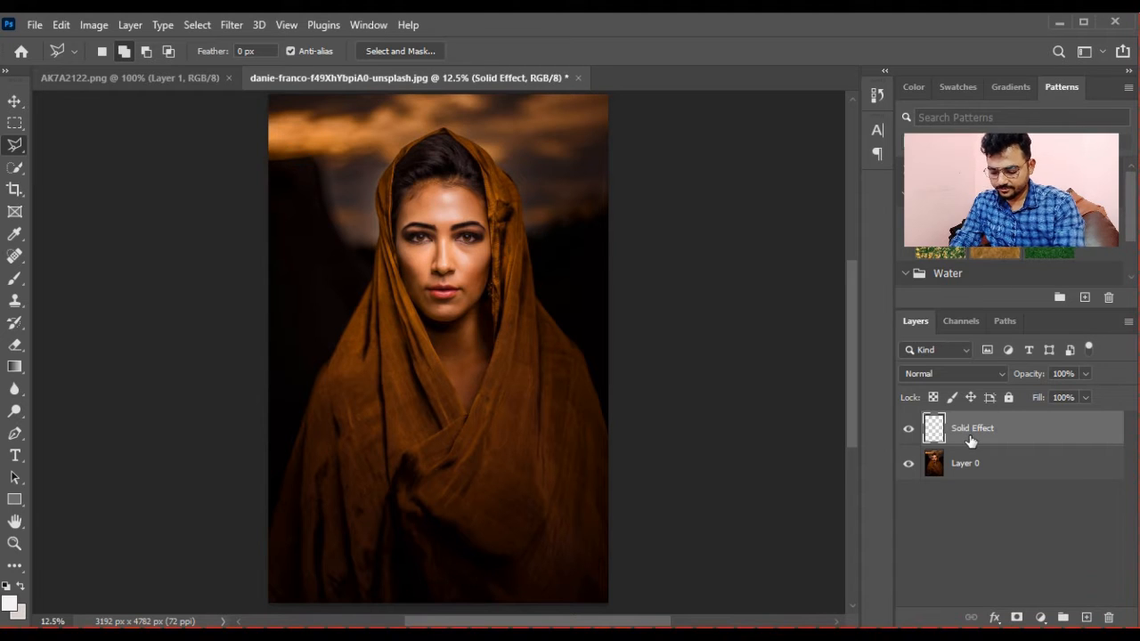
Toggle the visibility of Layer 0 to compare, leaving it hidden
left_click(908, 463)
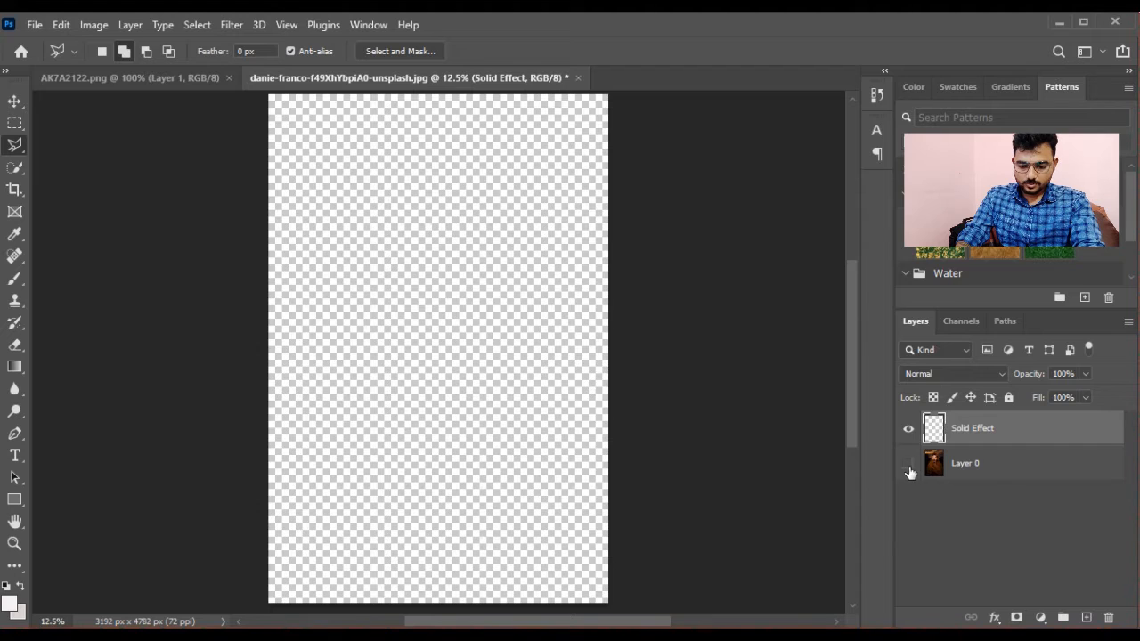
left_click(908, 463)
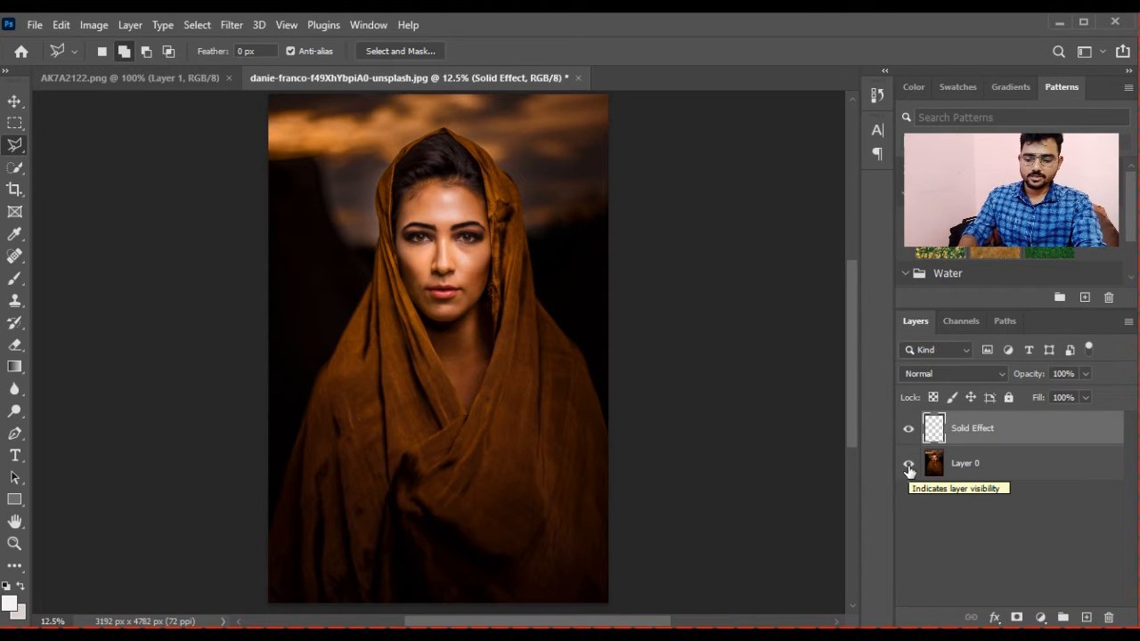
left_click(908, 464)
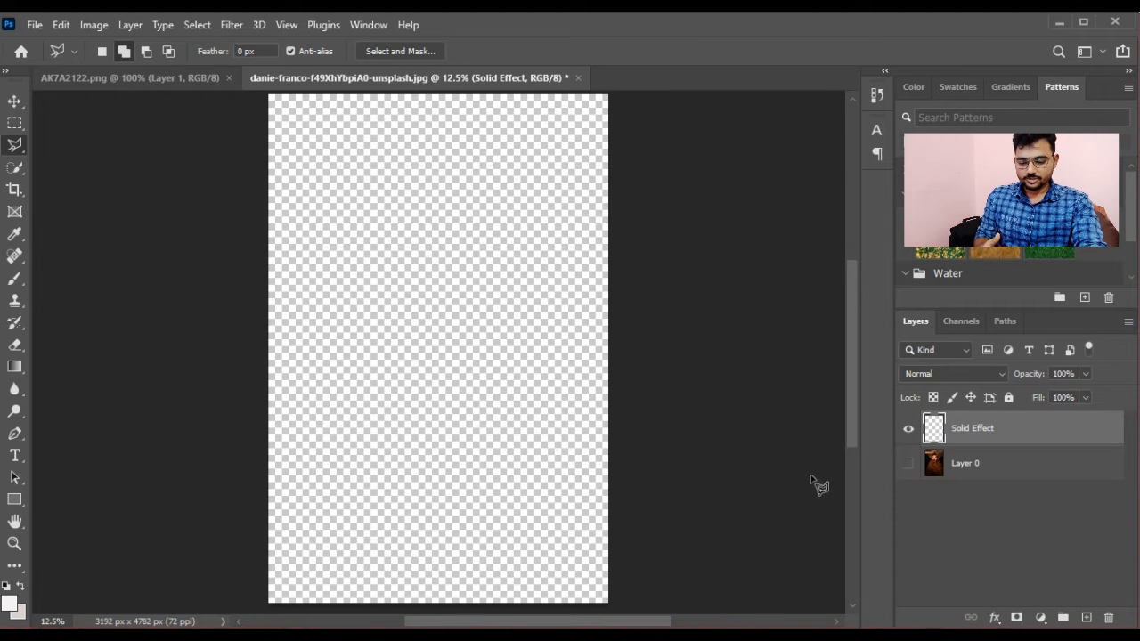
left_click(908, 463)
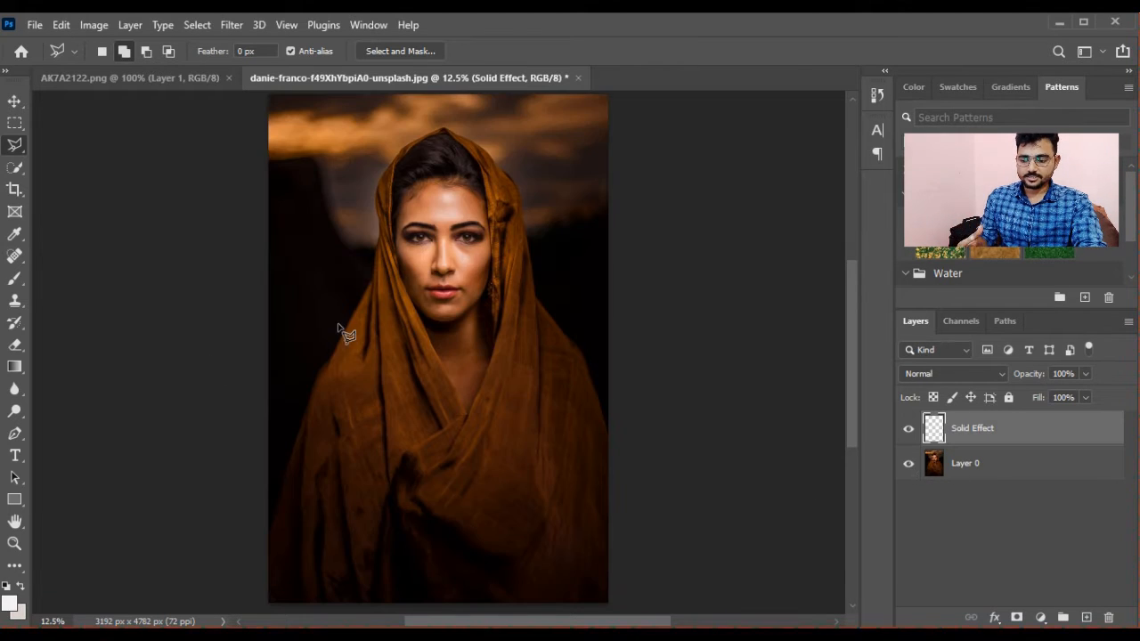
left_click(908, 464)
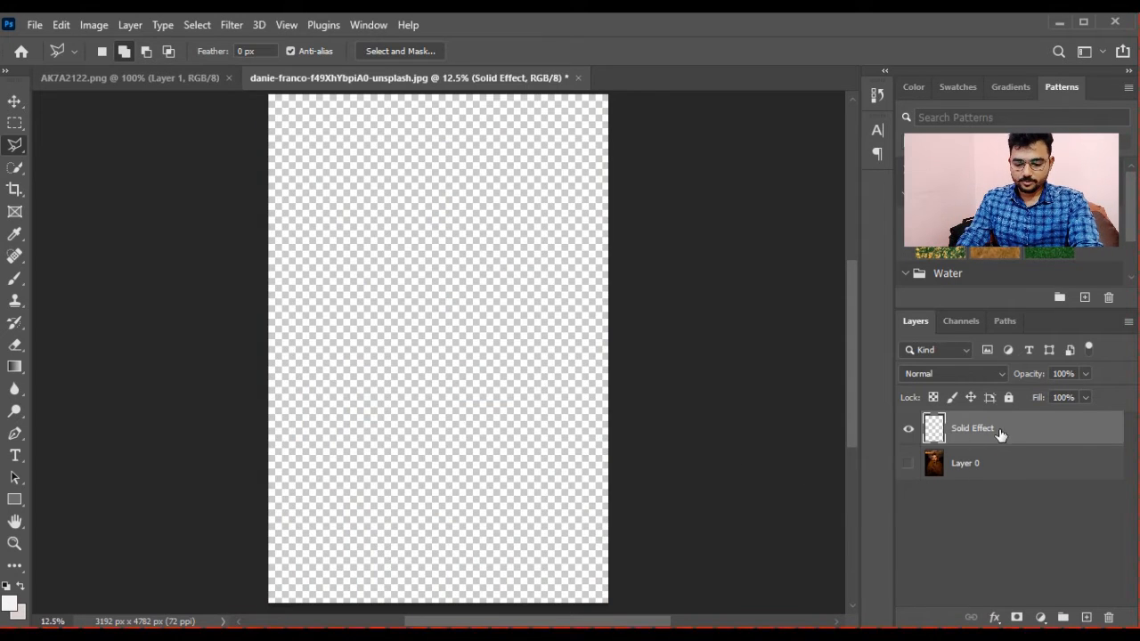
Apply a Solid Color fill with the colour 000000 to the Solid Effect layer
left_click(1039, 618)
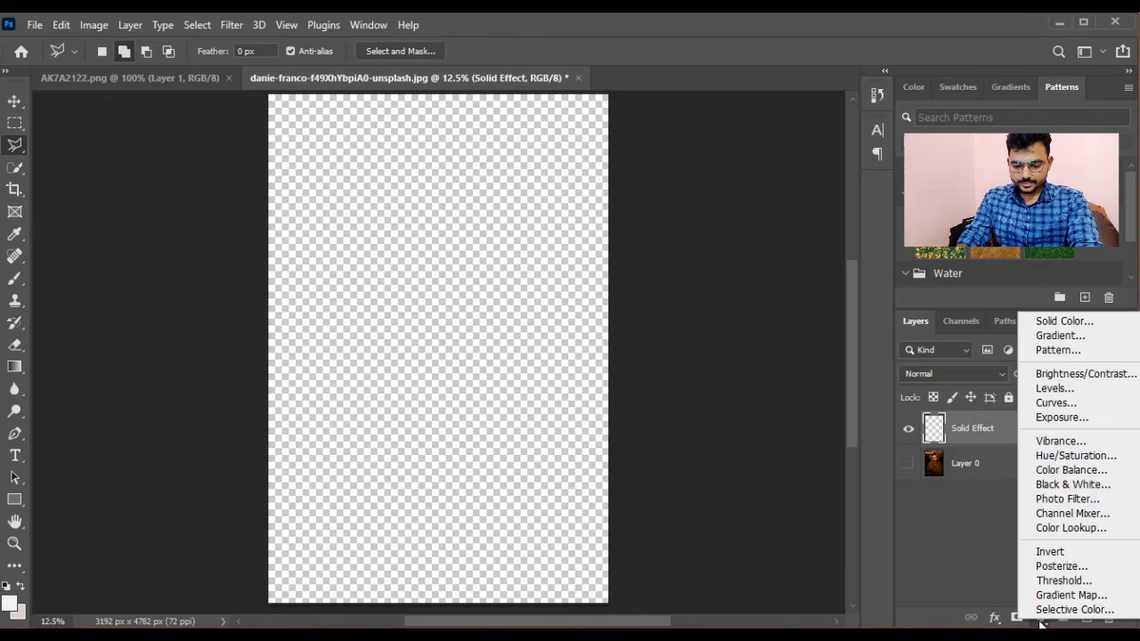
left_click(1061, 322)
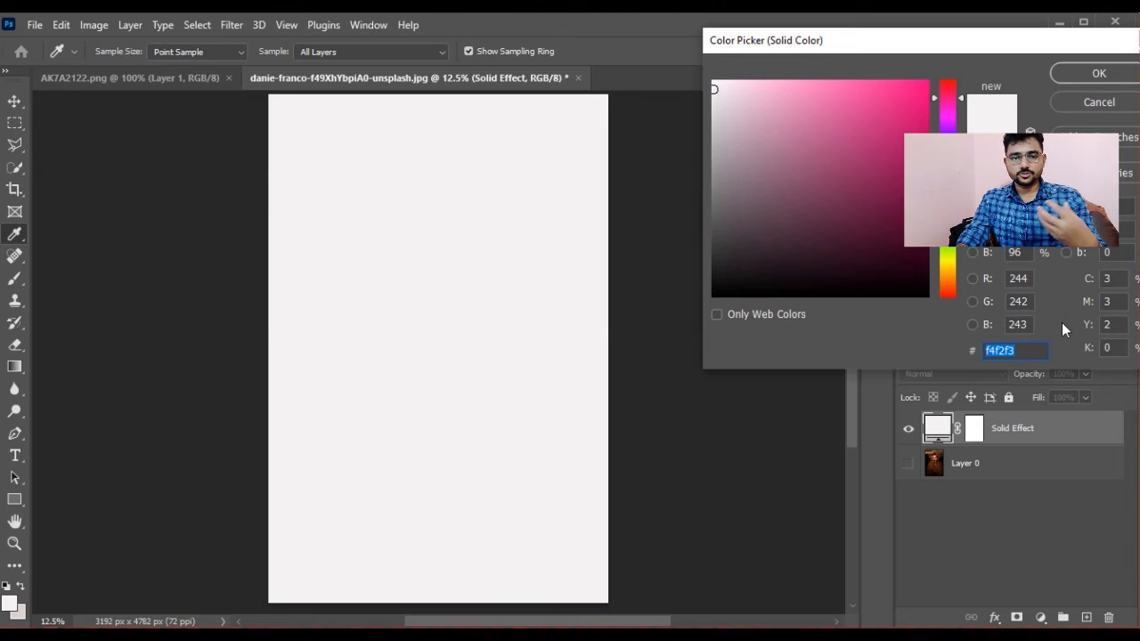
type("000000")
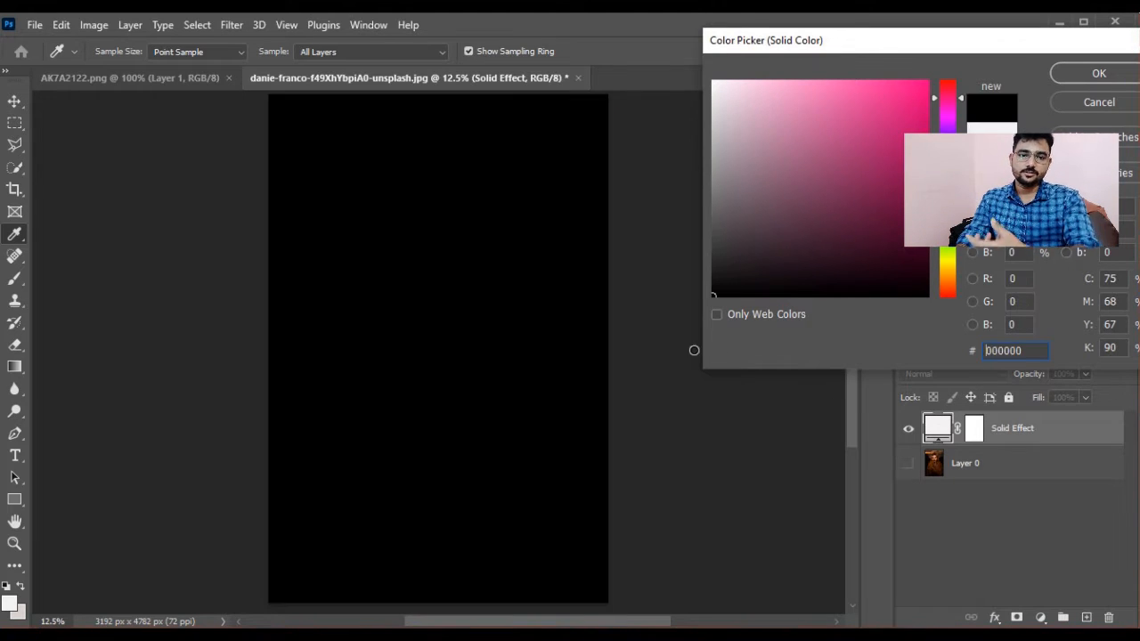
left_click(1087, 75)
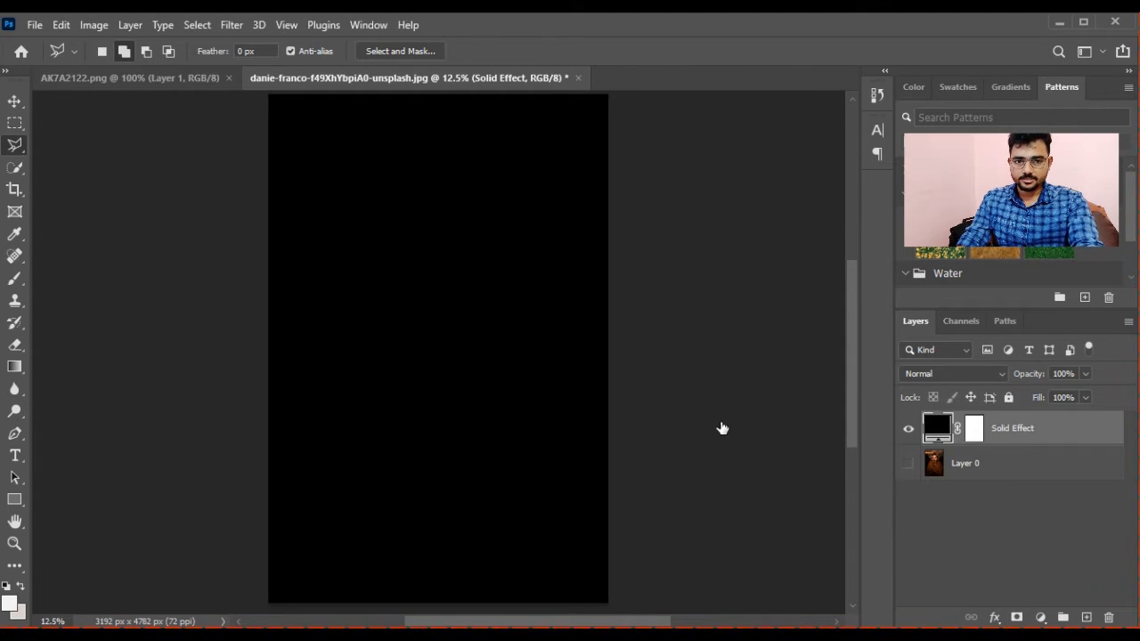
Try dark blue 0d1693 as the Solid Effect layer's fill colour and set it back to 000000
double_click(931, 430)
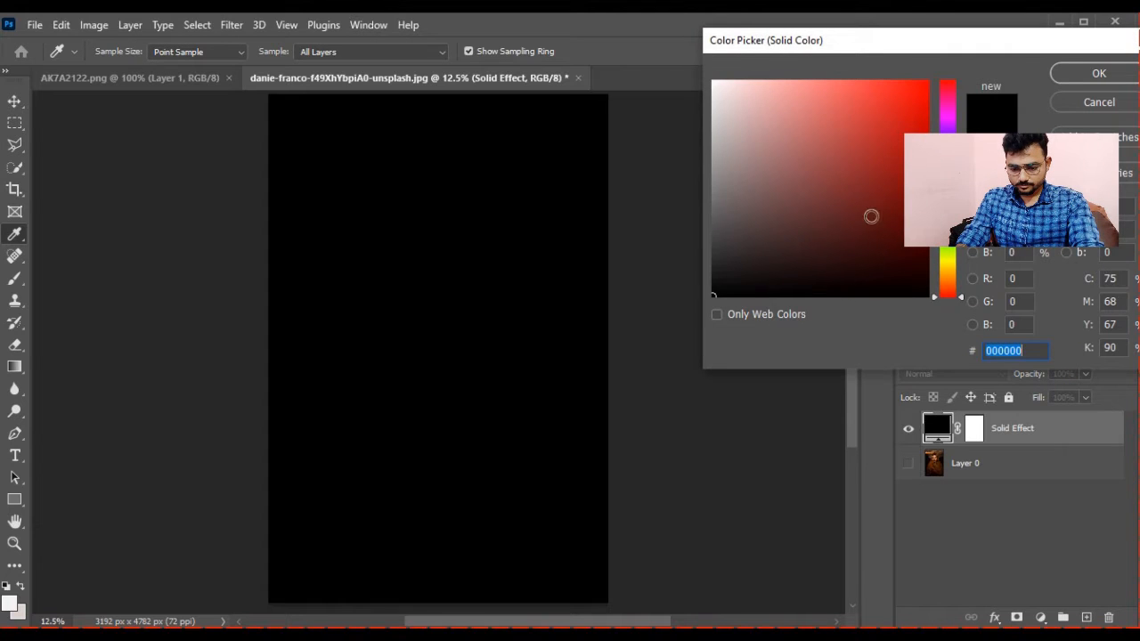
mouse_move(871, 216)
left_mouse_down()
mouse_move(870, 107)
mouse_move(895, 97)
mouse_move(870, 153)
mouse_move(851, 107)
mouse_move(903, 166)
mouse_move(948, 175)
mouse_move(947, 155)
left_mouse_up()
mouse_move(883, 132)
left_mouse_down()
mouse_move(897, 85)
mouse_move(723, 89)
mouse_move(913, 262)
mouse_move(874, 208)
mouse_move(885, 132)
mouse_move(909, 170)
left_mouse_up()
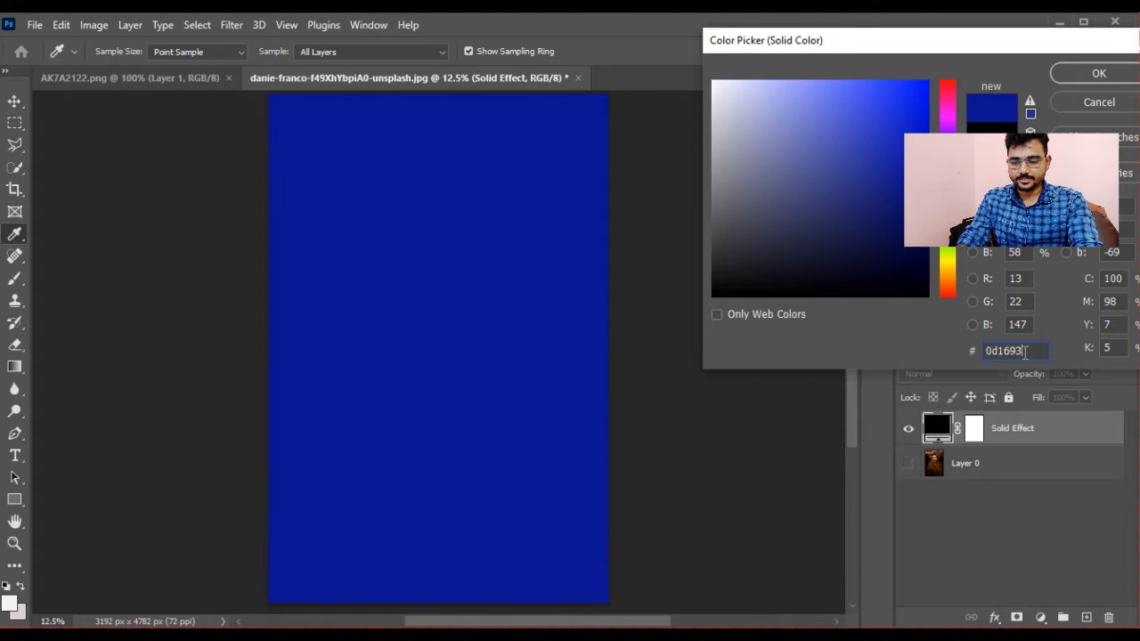
left_click_drag(1024, 352, 979, 351)
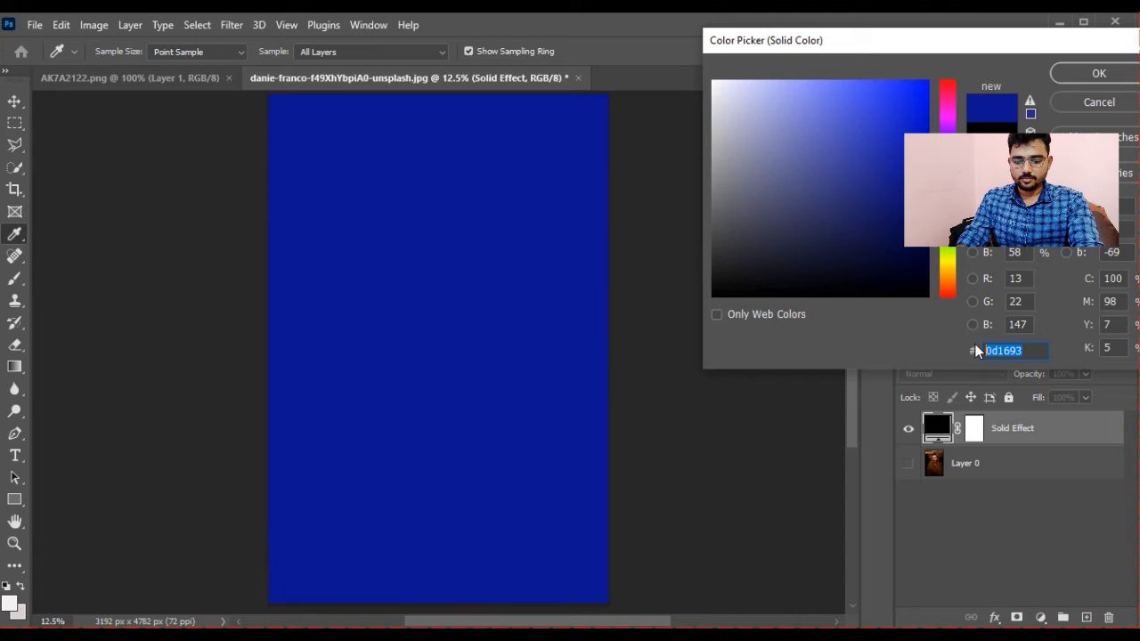
type("0000")
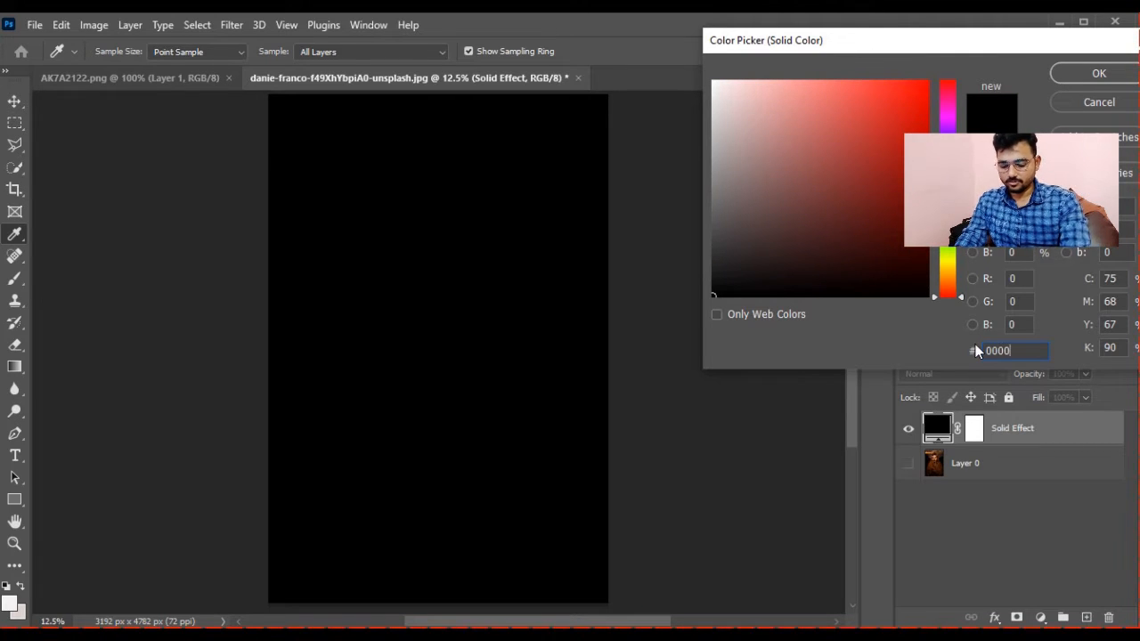
type("00")
key("Return")
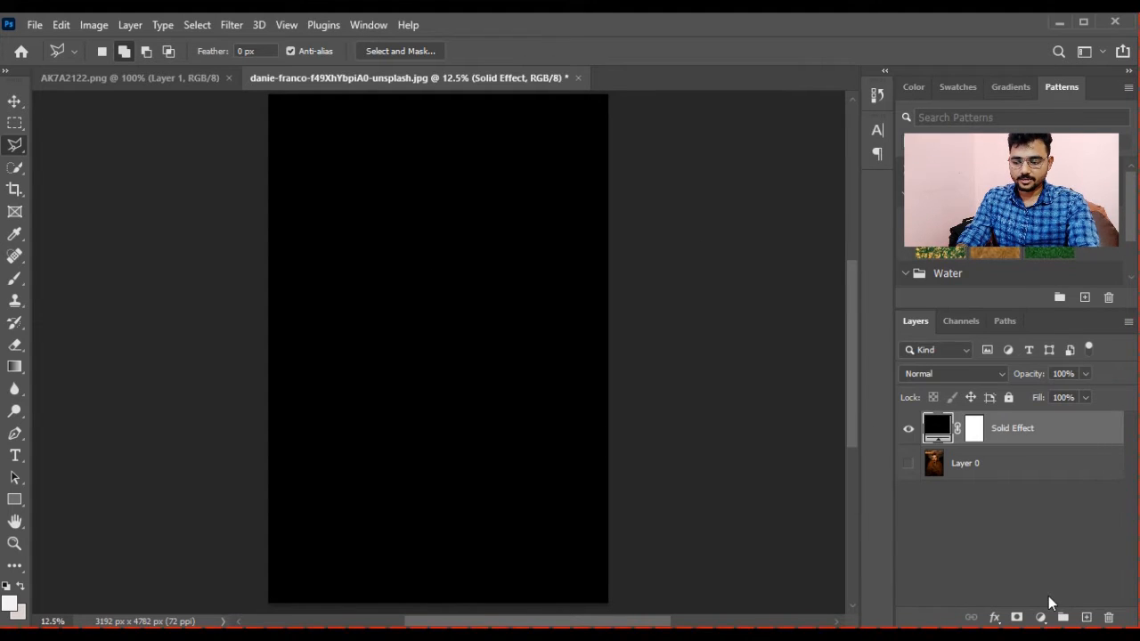
Undo the solid colour fill on the Solid Effect layer
left_click(1040, 617)
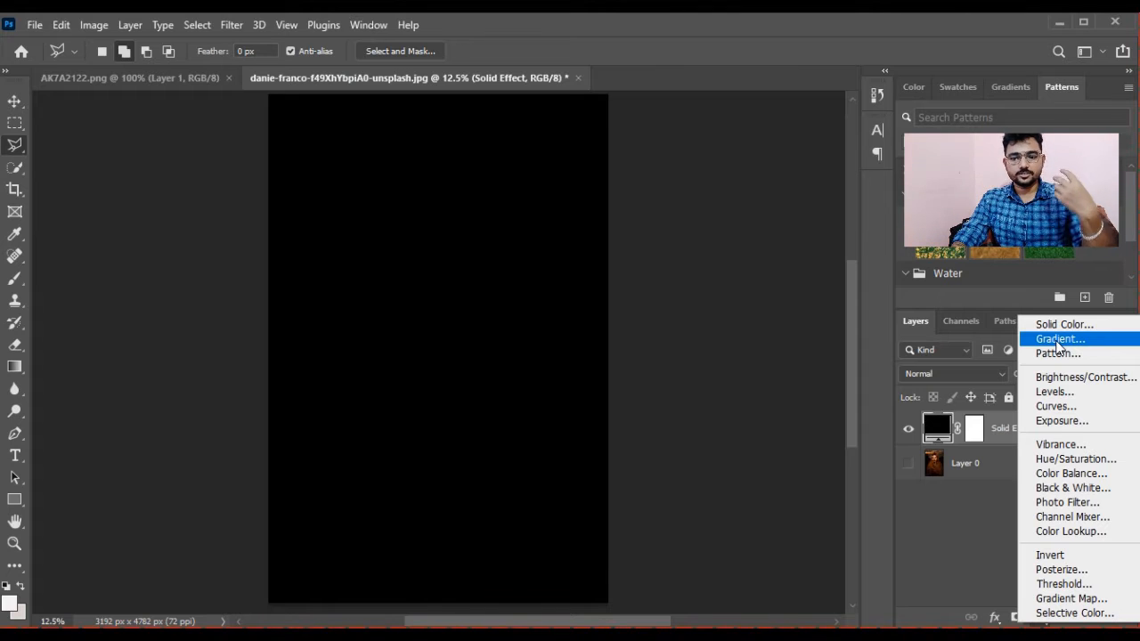
left_click(979, 579)
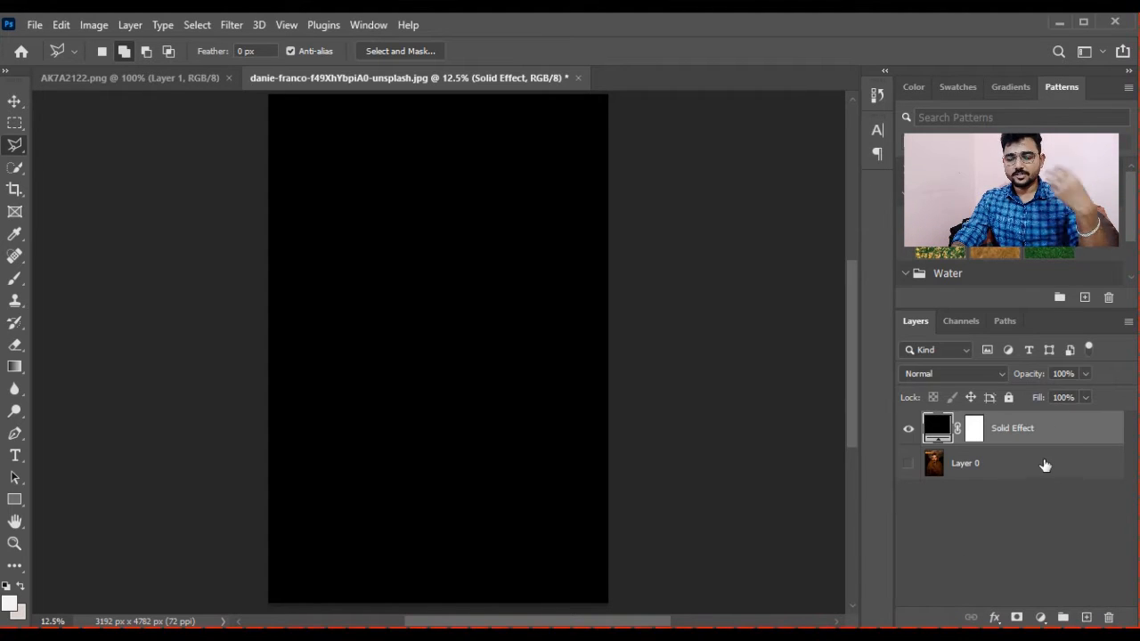
key("ctrl+z")
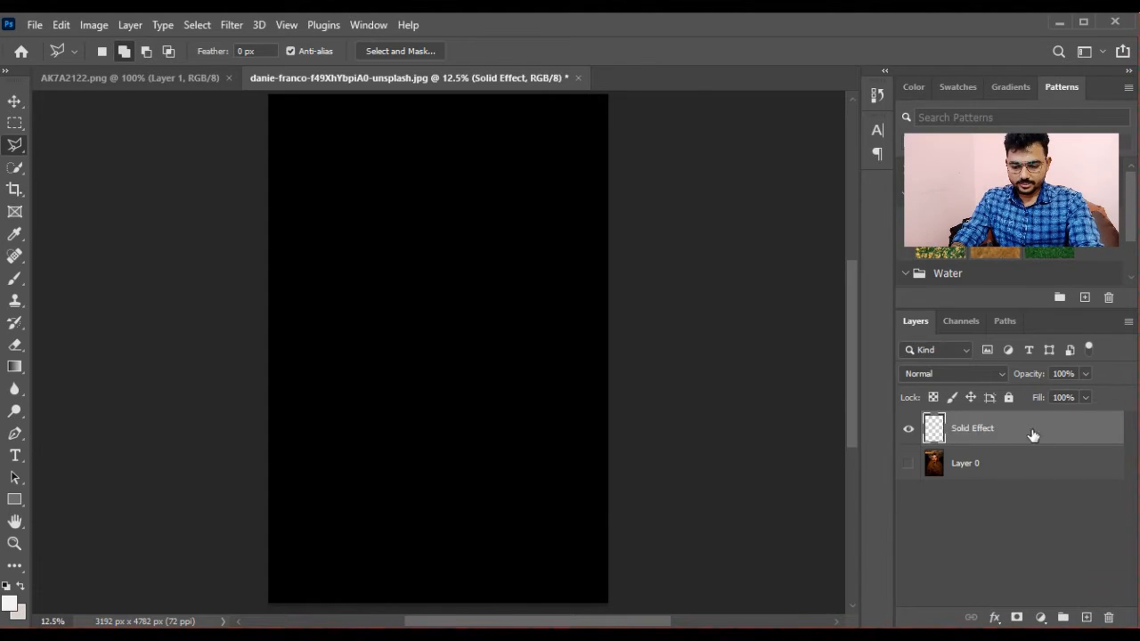
Rename the Solid Effect layer as Gradient'
double_click(967, 430)
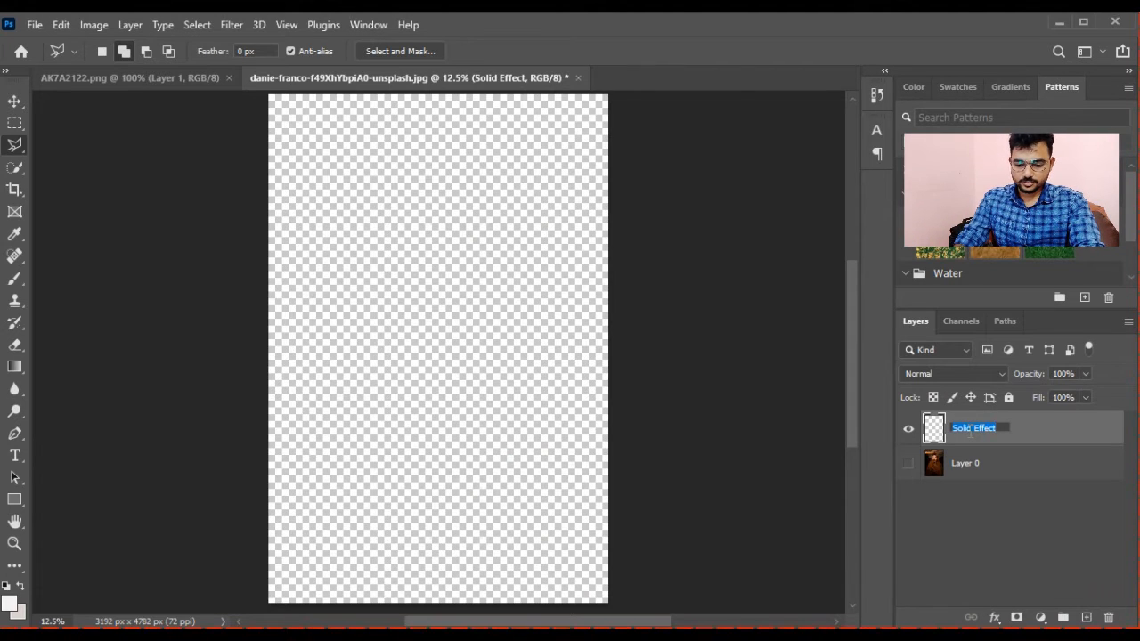
type("Grad")
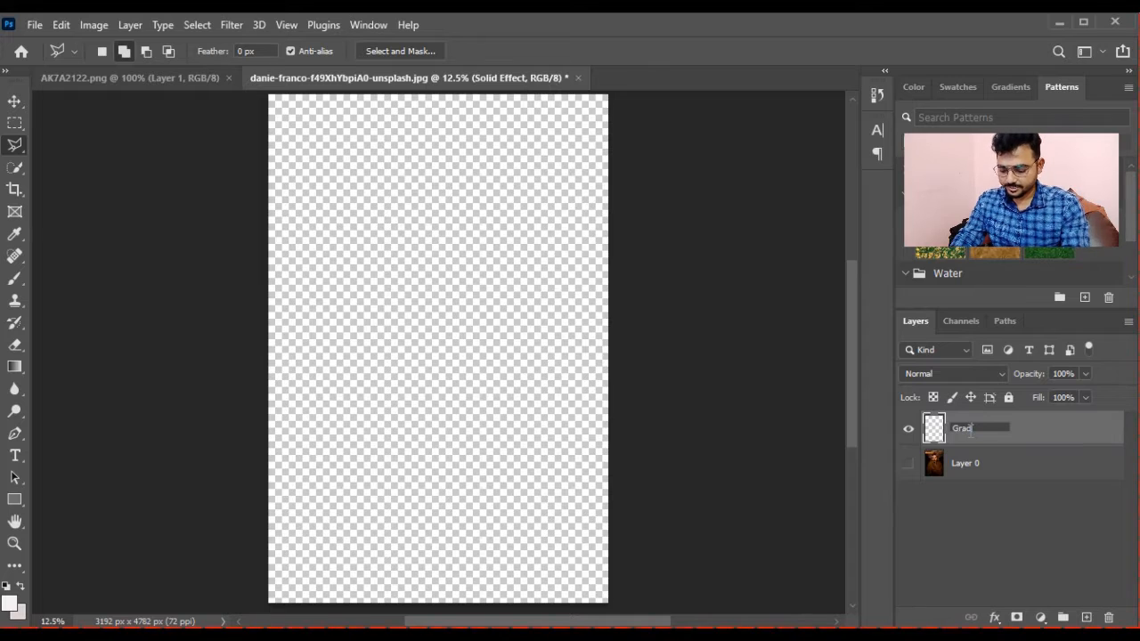
type("ient'")
key("Return")
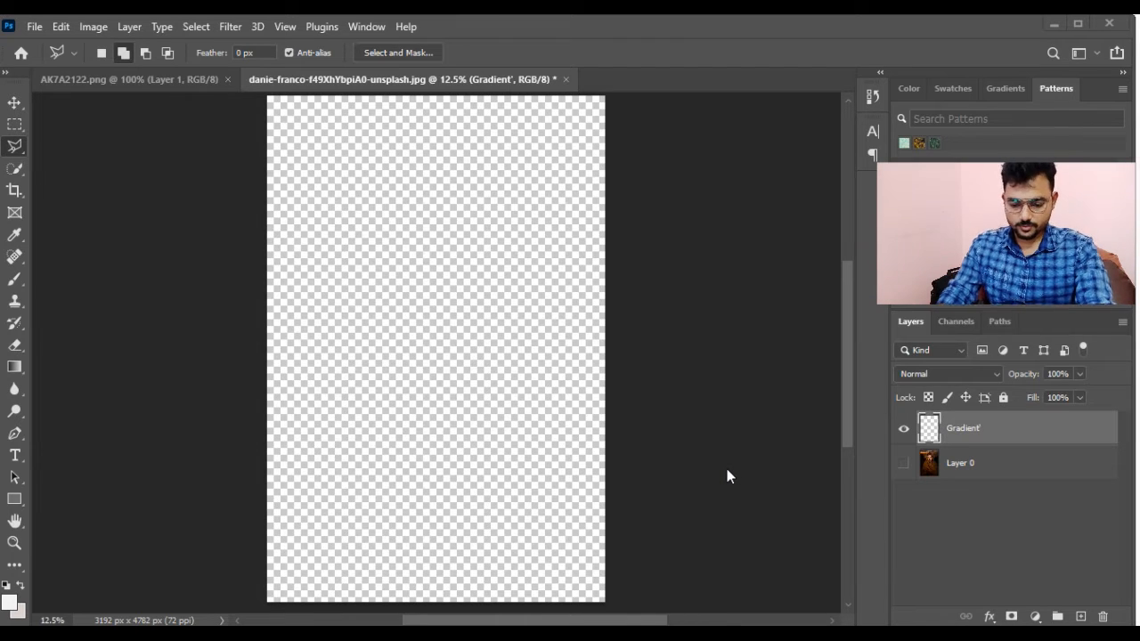
Apply a Gradient fill to the Gradient' layer using the Black, White preset from the Basics group
left_click(1034, 616)
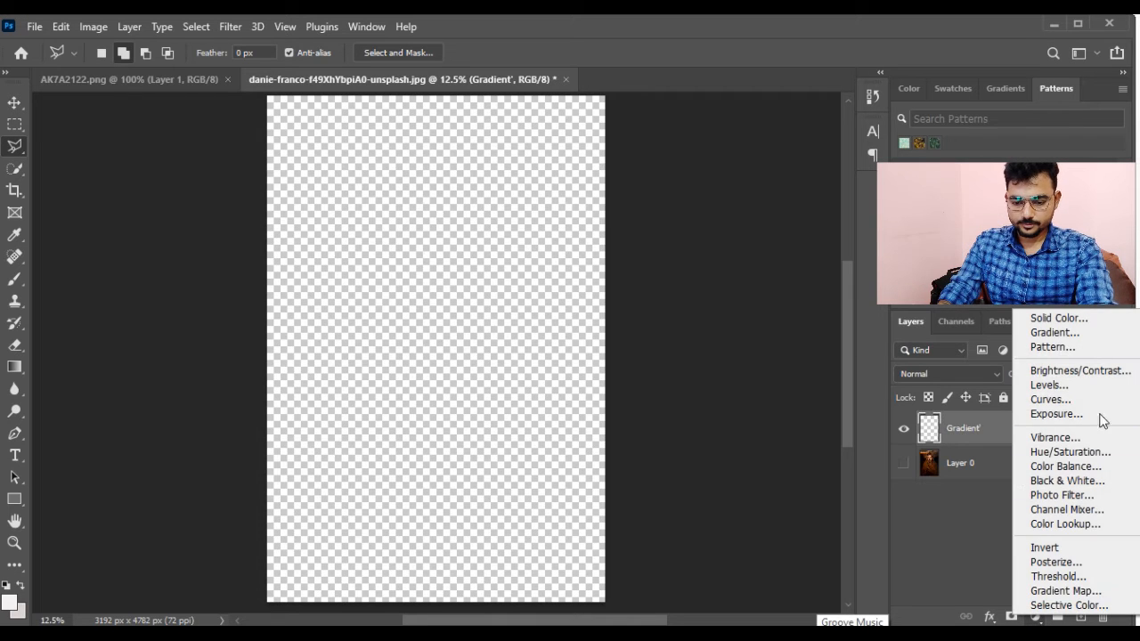
left_click(1054, 332)
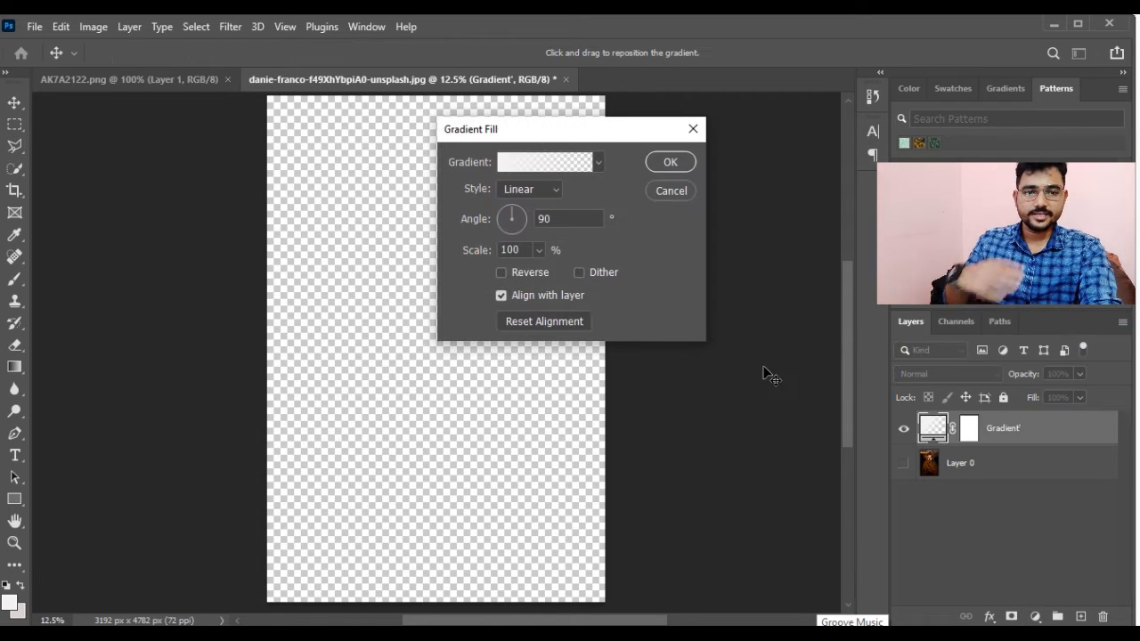
left_click(528, 167)
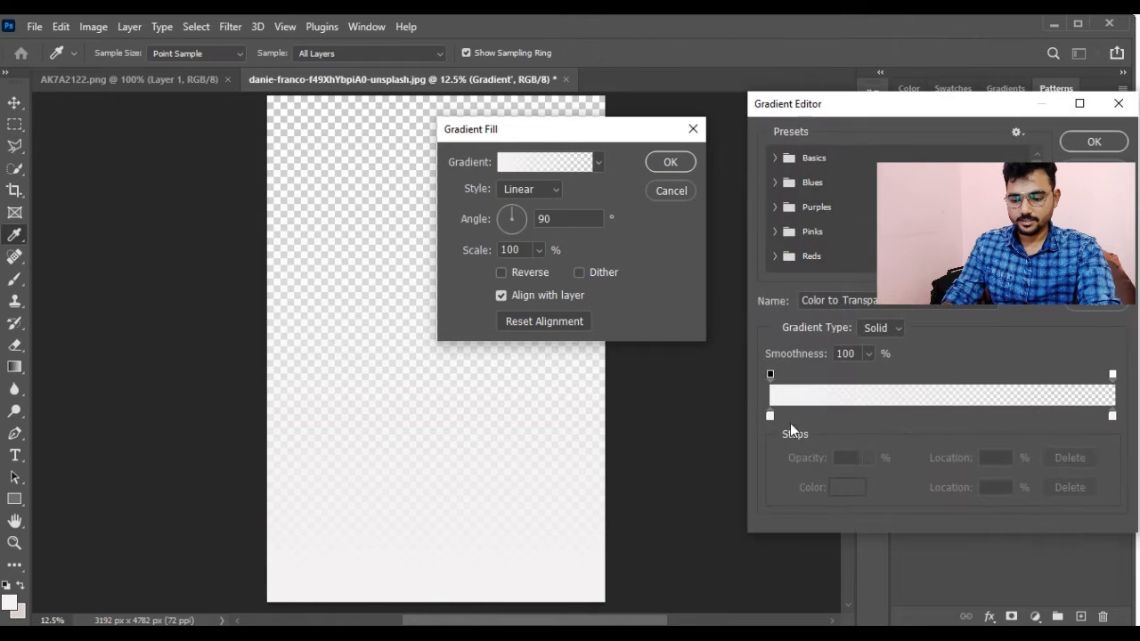
left_click(769, 415)
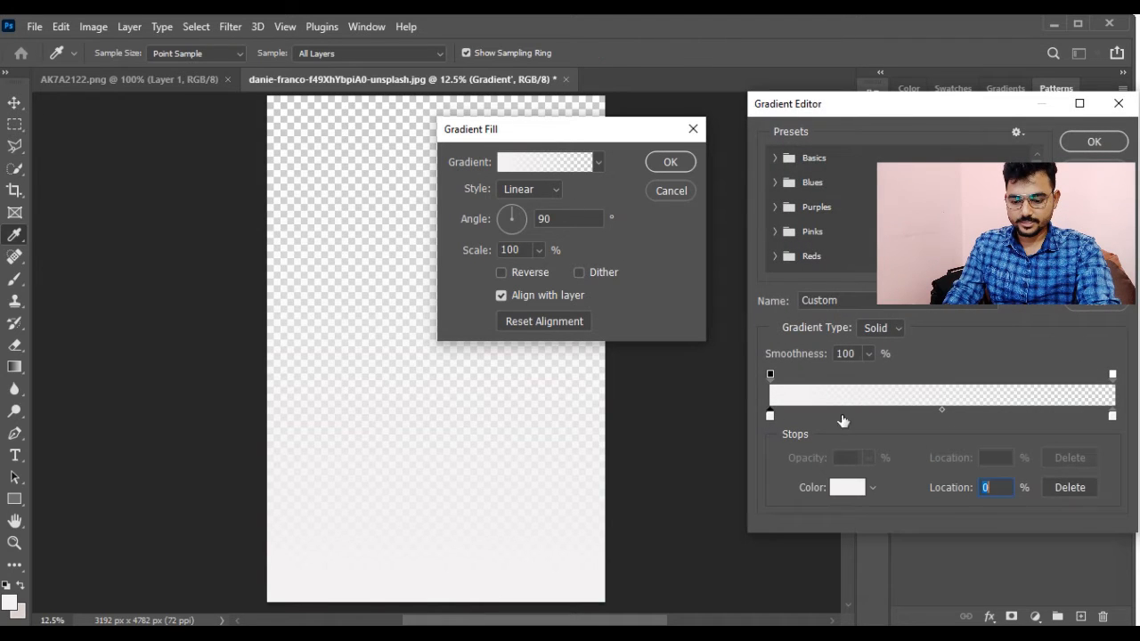
left_click(786, 169)
left_click(850, 183)
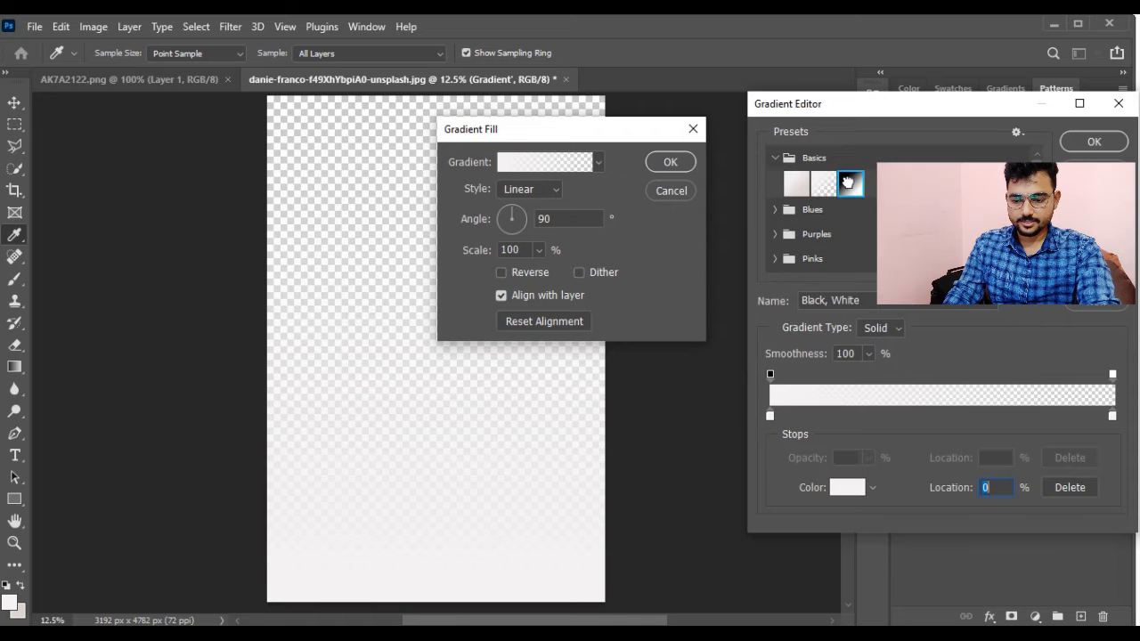
Set the gradient's starting colour stop to blue 0b0bff
left_click(770, 414)
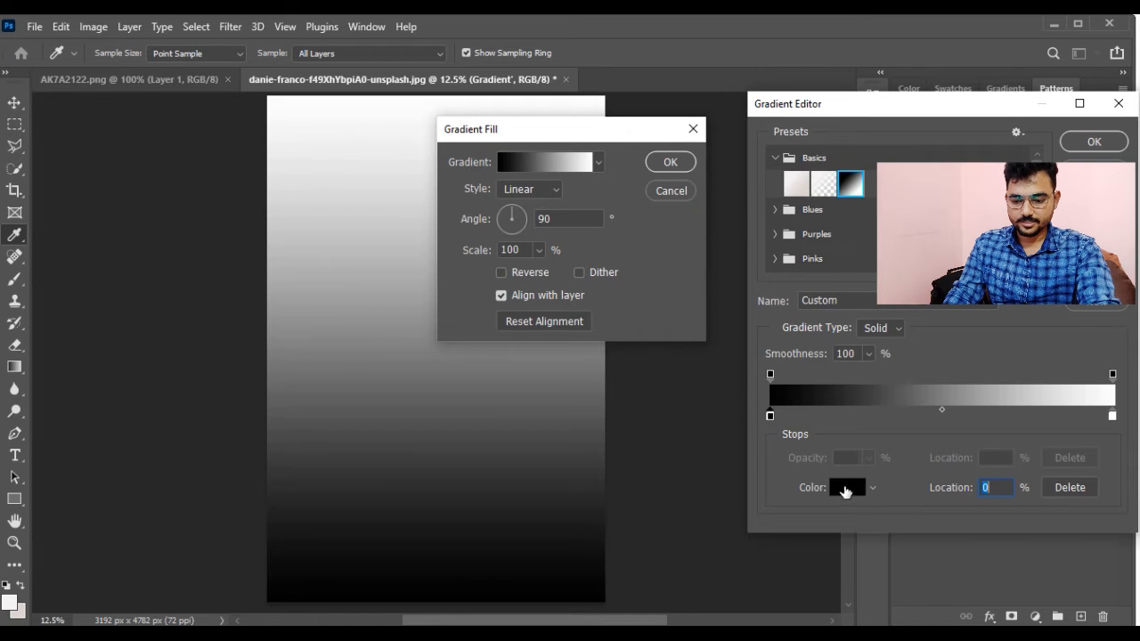
left_click(847, 487)
left_click_drag(888, 96, 912, 83)
left_click(1091, 75)
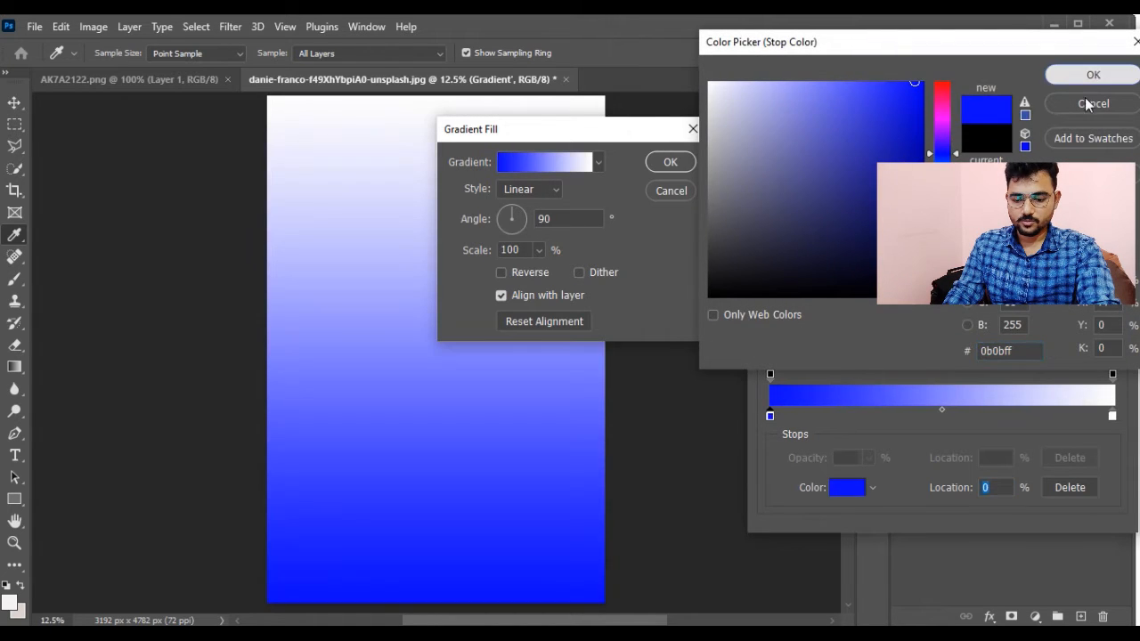
Set the gradient's ending colour stop to green 12ff00 and apply the gradient fill
left_click(1112, 415)
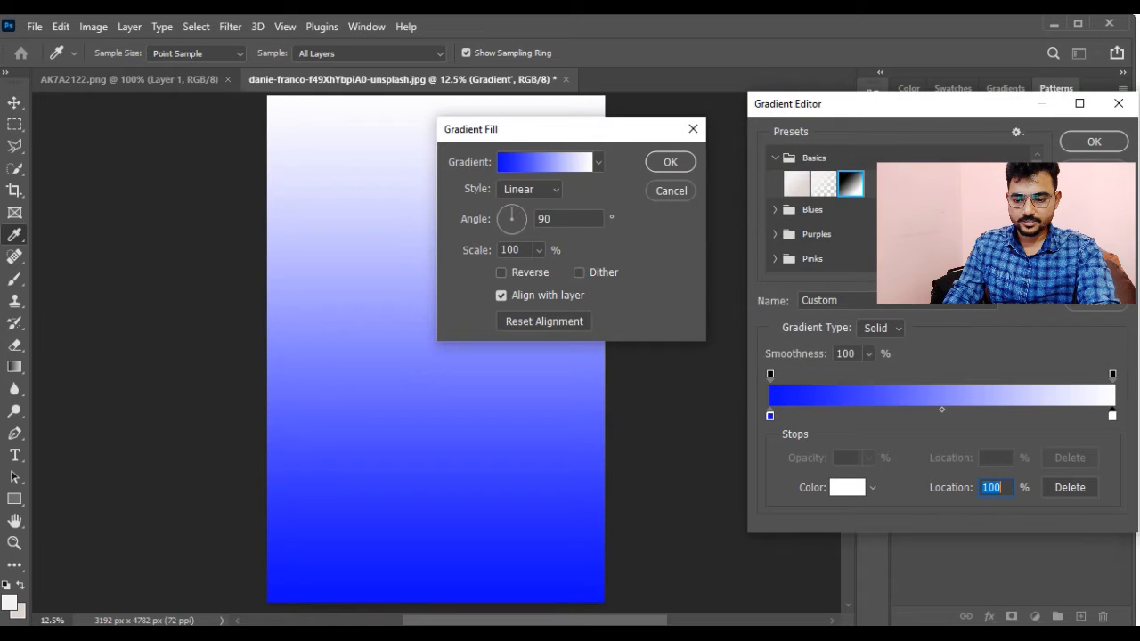
left_click(847, 487)
type("00ff00")
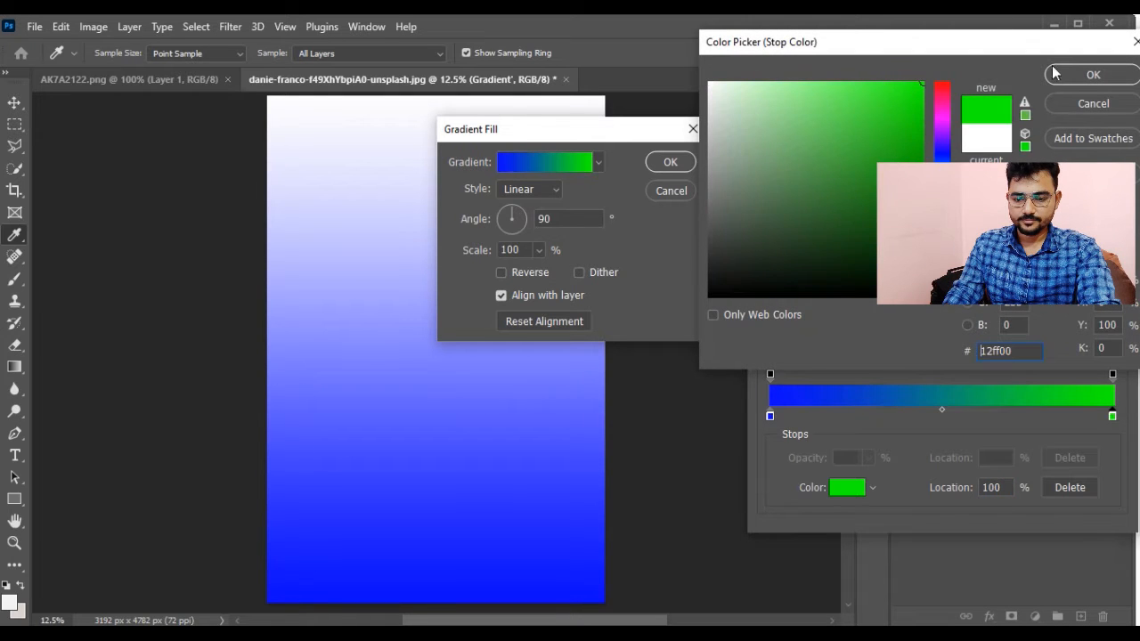
left_click(1092, 75)
left_click(1079, 145)
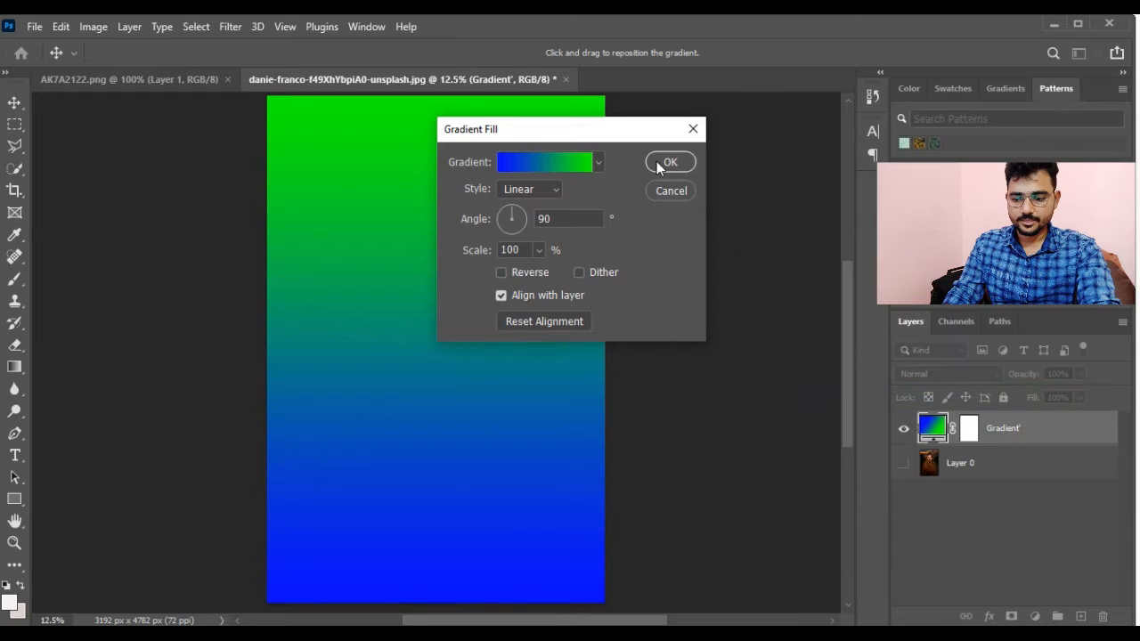
left_click(662, 166)
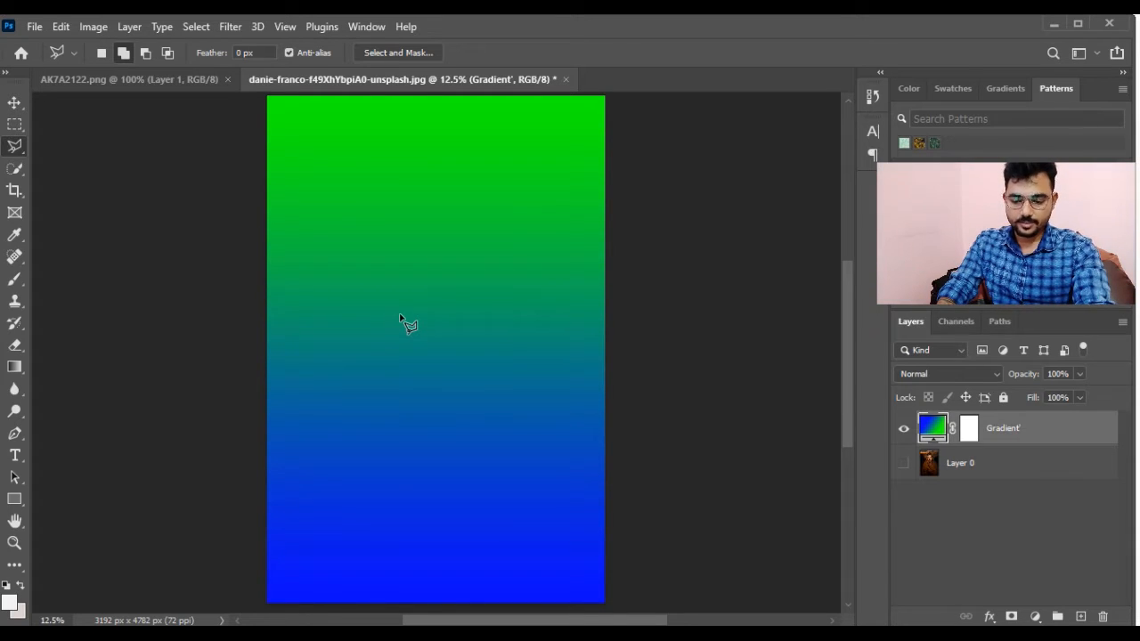
Add a Brightness/Contrast adjustment layer above the Gradient' layer and raise its brightness slightly
left_click(1035, 616)
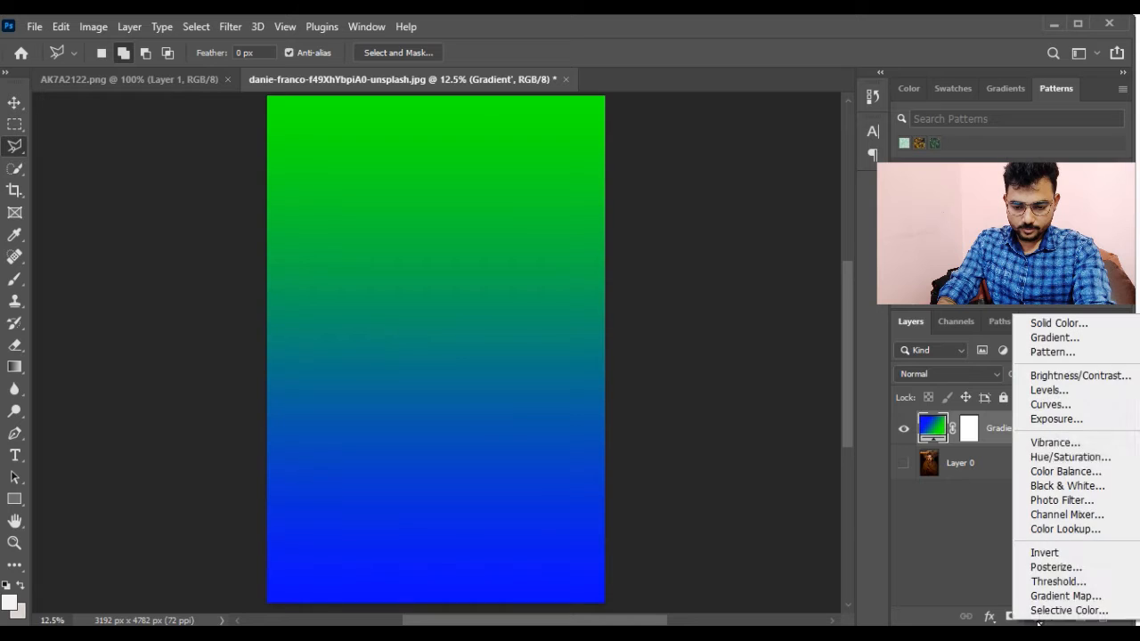
left_click(1071, 378)
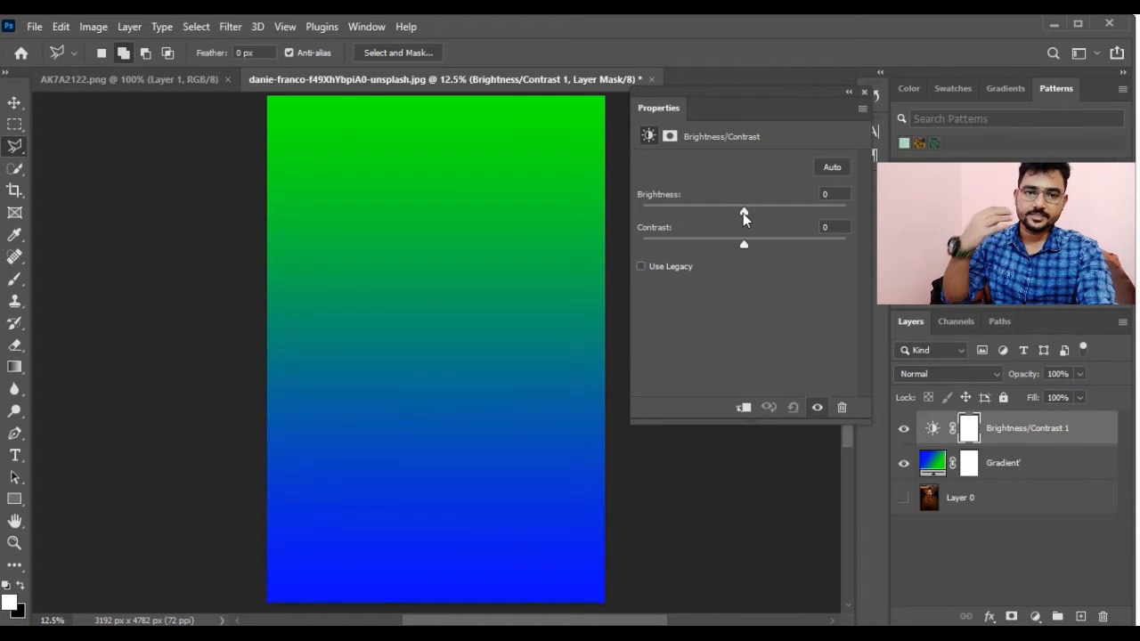
left_click_drag(743, 213, 741, 213)
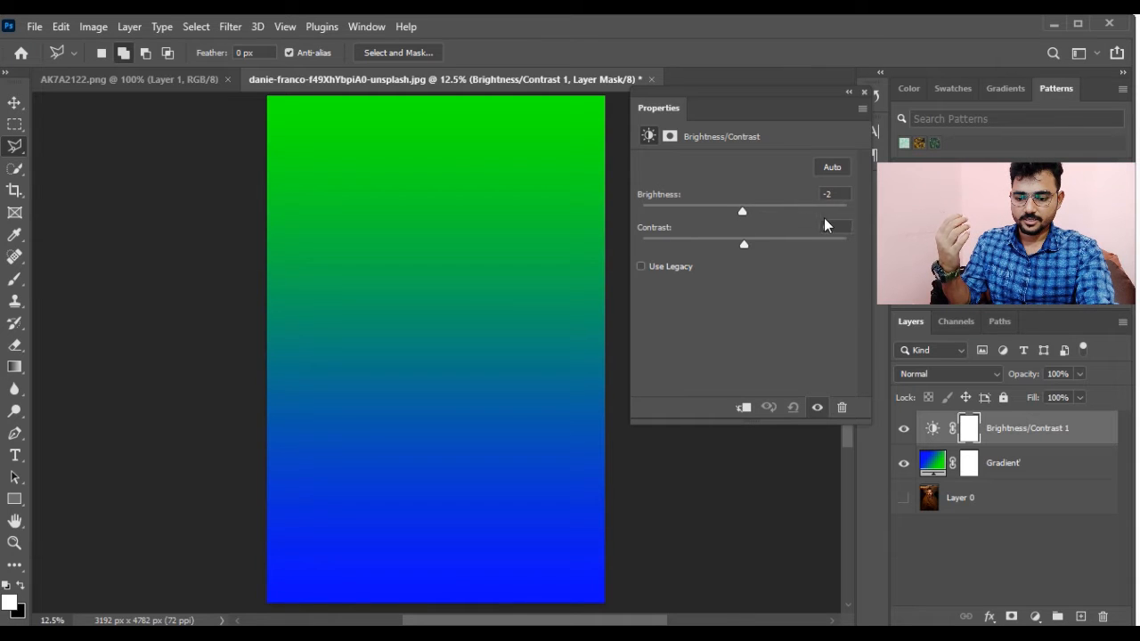
left_click_drag(824, 218, 746, 217)
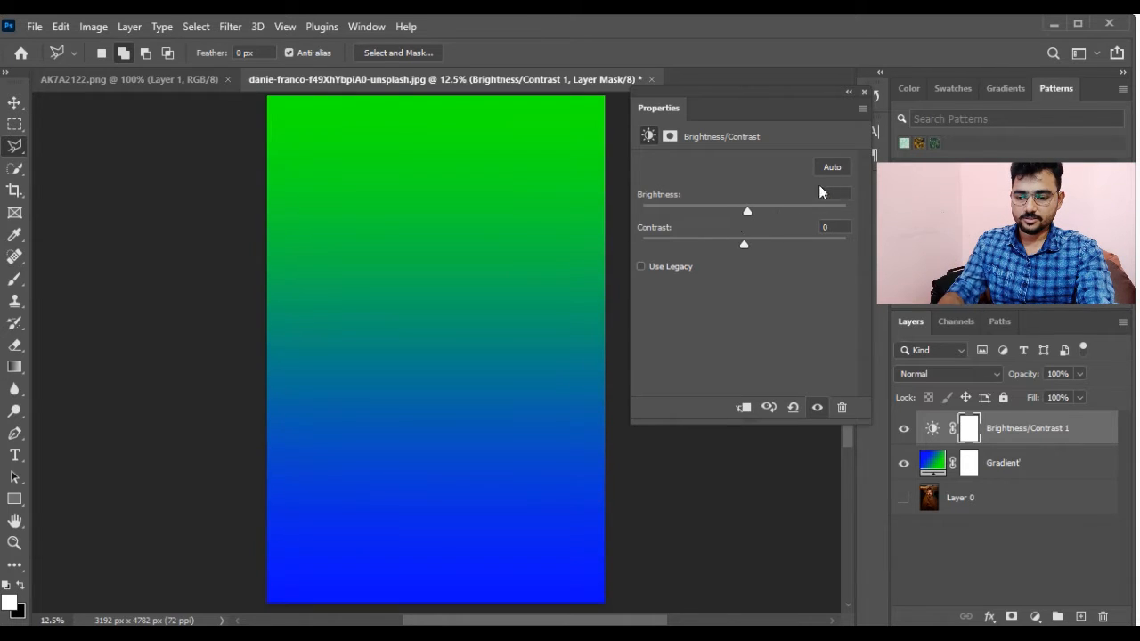
left_click(861, 92)
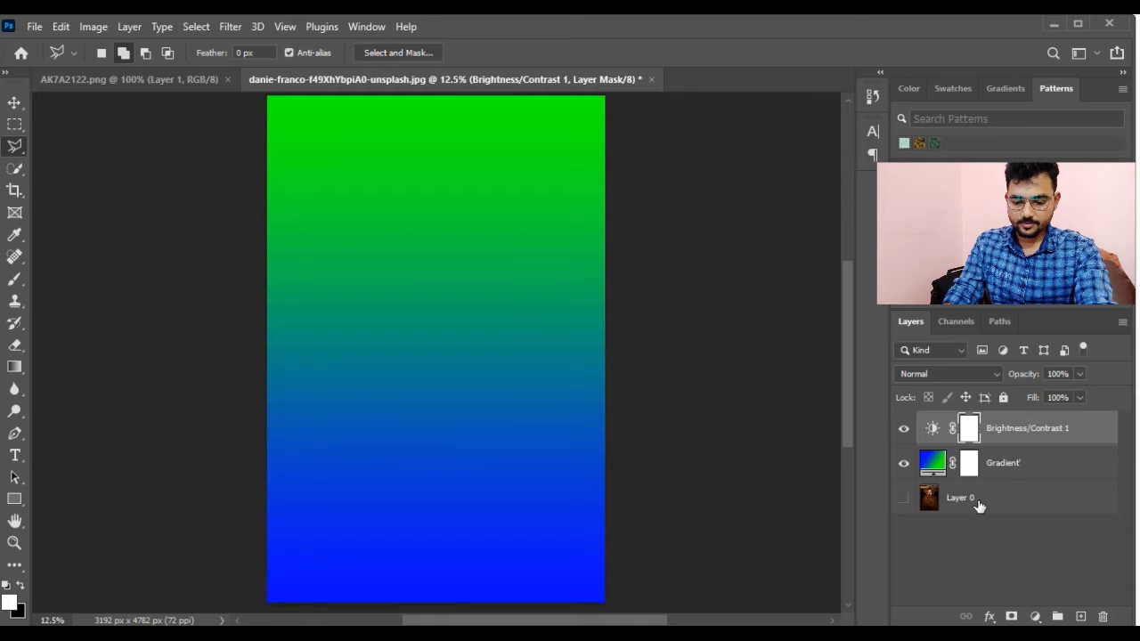
Delete the Gradient' and Brightness/Contrast layers together and make Layer 0 visible
left_click(978, 502)
left_click(1023, 442)
left_click(1025, 470)
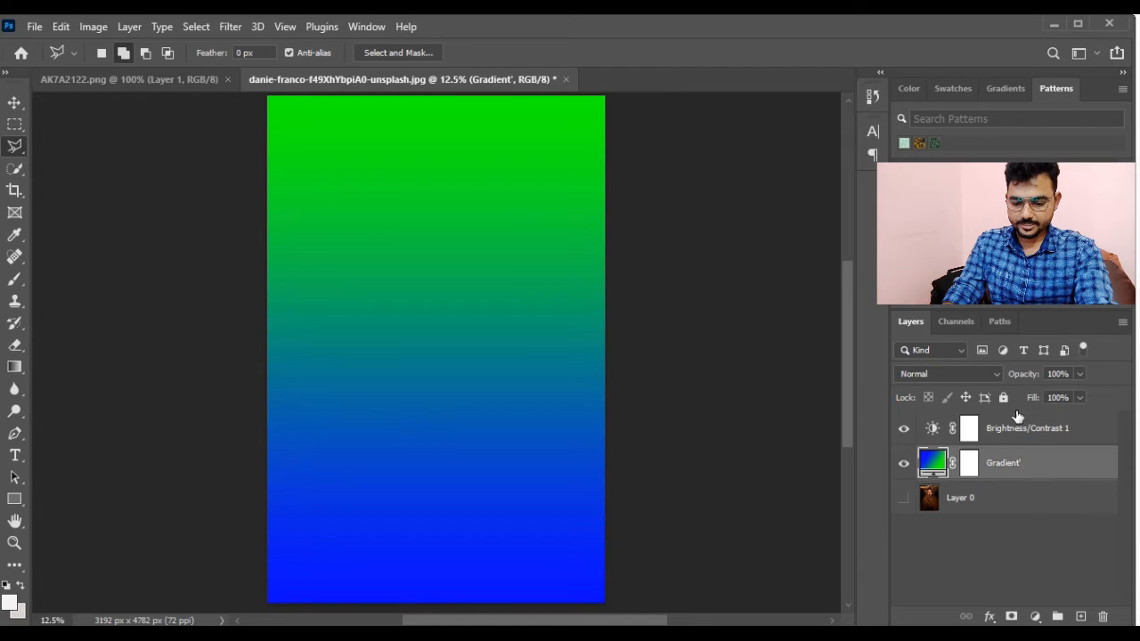
left_click(1015, 430, "shift")
left_click_drag(1046, 453, 1103, 616)
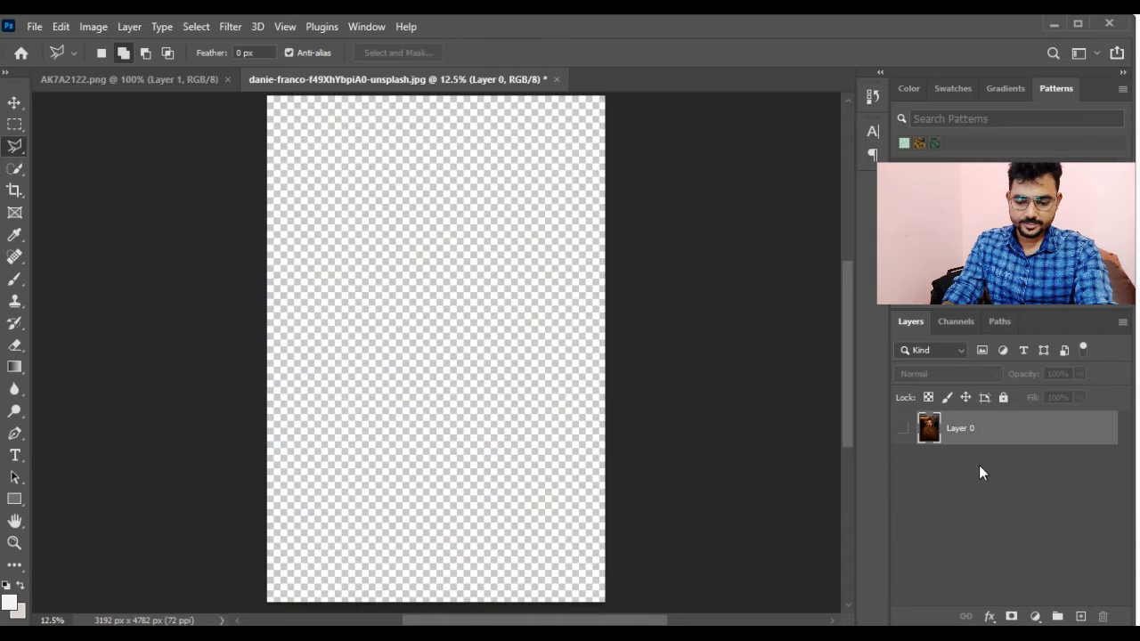
left_click(904, 428)
Try a Brightness/Contrast adjustment over Layer 0 with brightness 33 and contrast -4, and delete the adjustment layer
left_click(1034, 616)
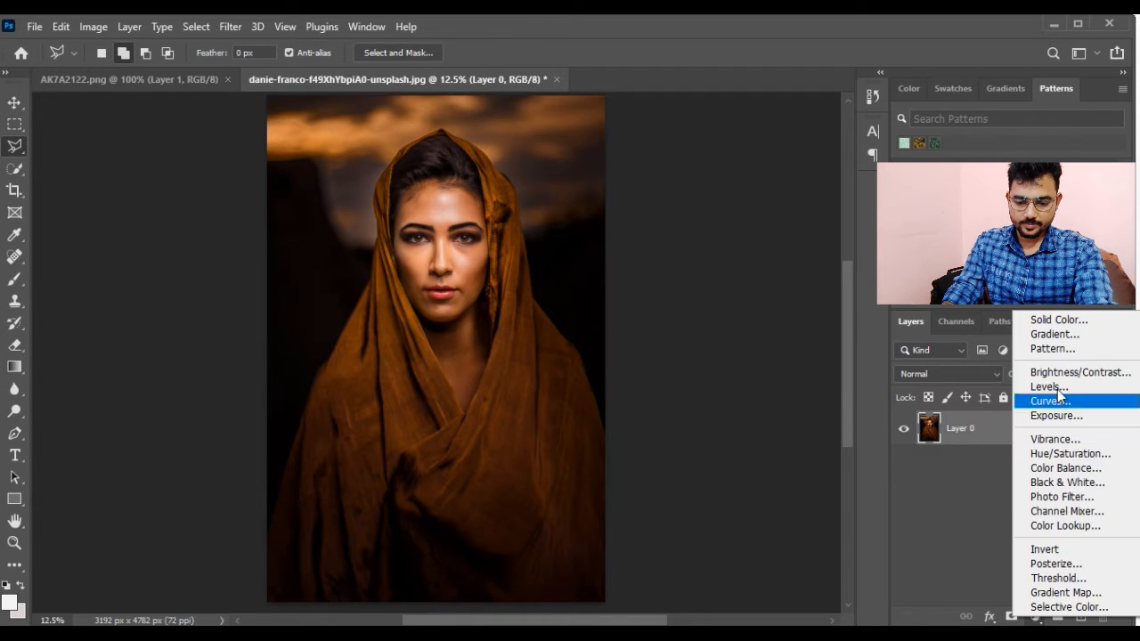
left_click(1069, 372)
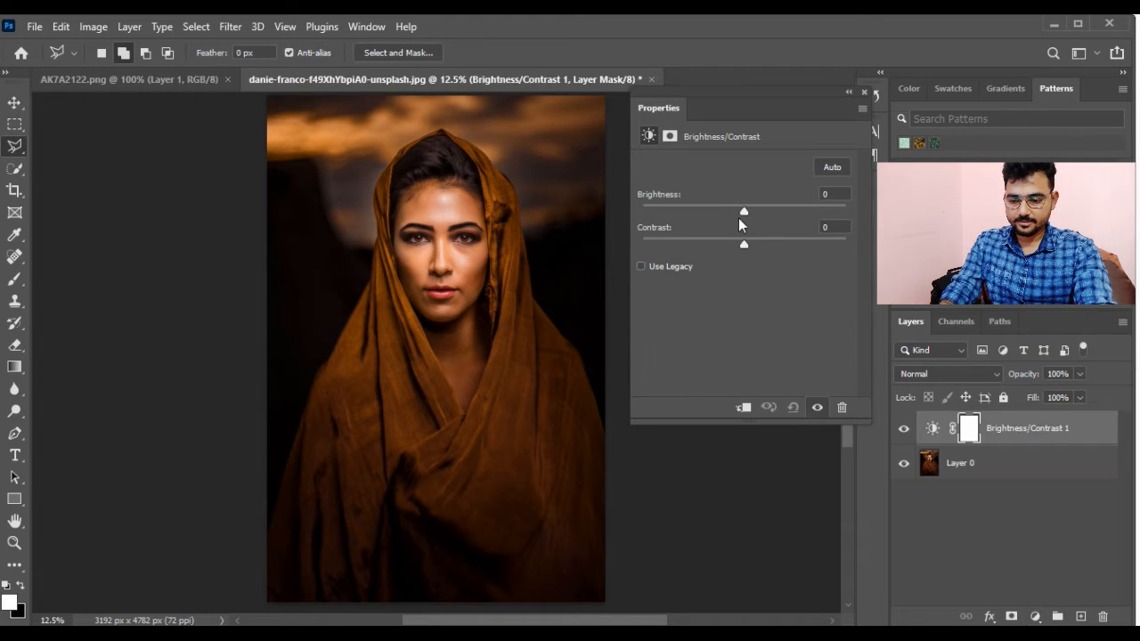
left_click_drag(745, 212, 762, 257)
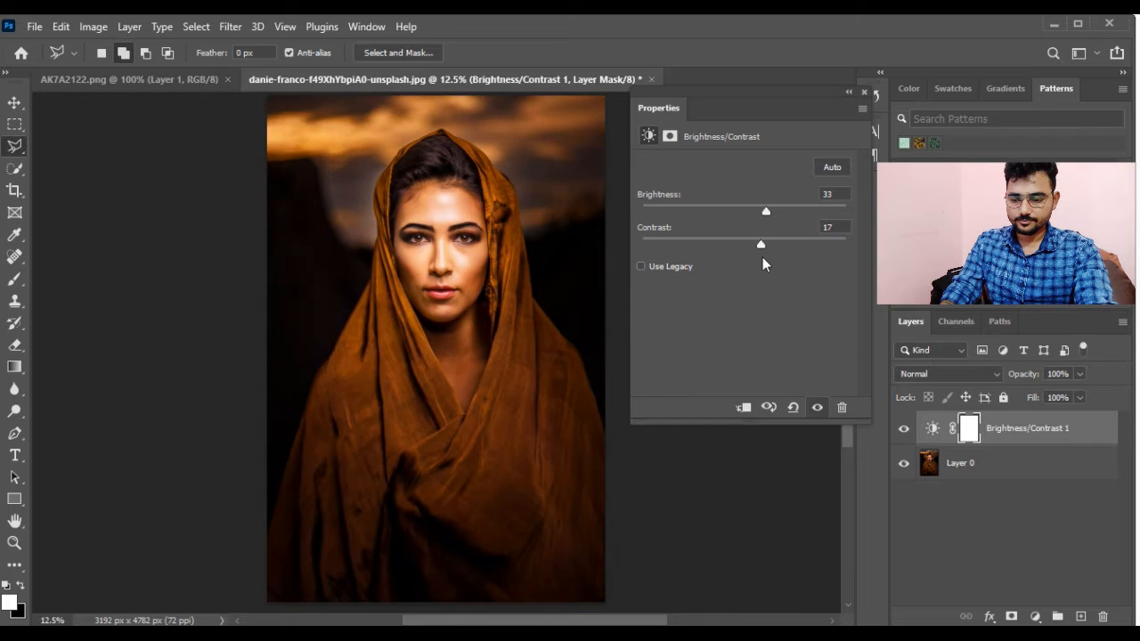
left_click(863, 93)
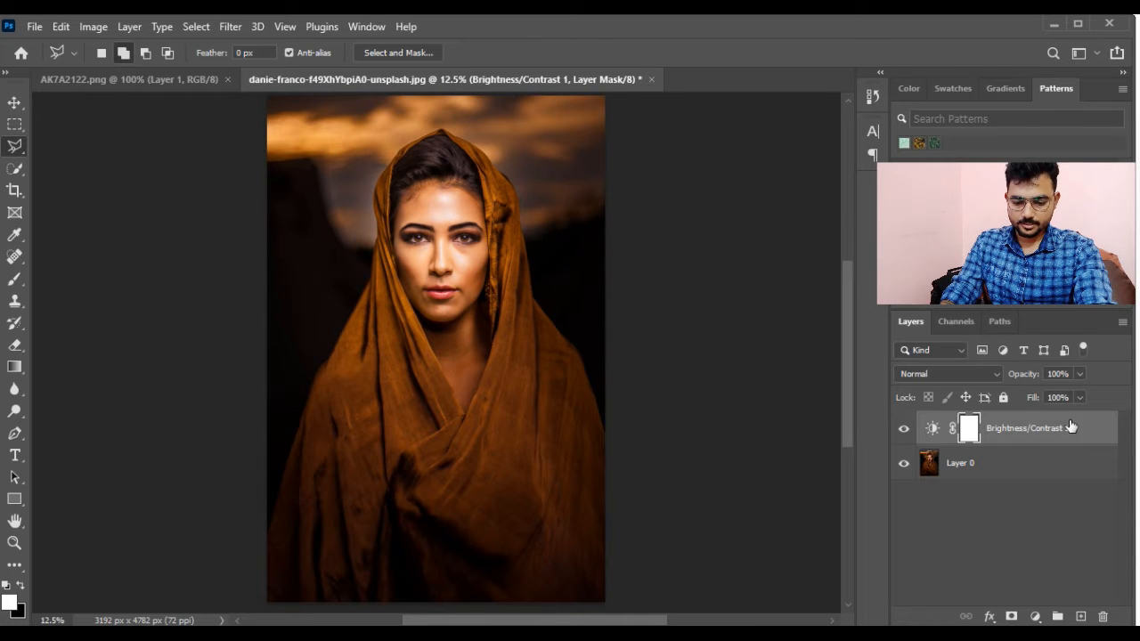
left_click_drag(1069, 419, 1102, 616)
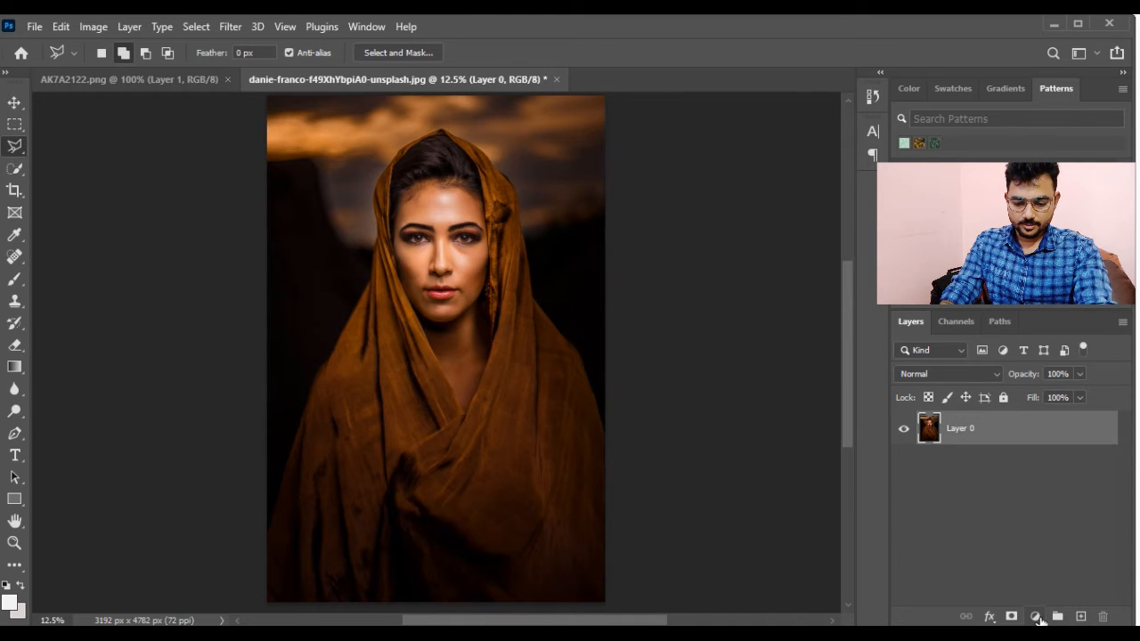
Add a Curves adjustment layer above Layer 0 with the RGB channel selected
left_click(1035, 616)
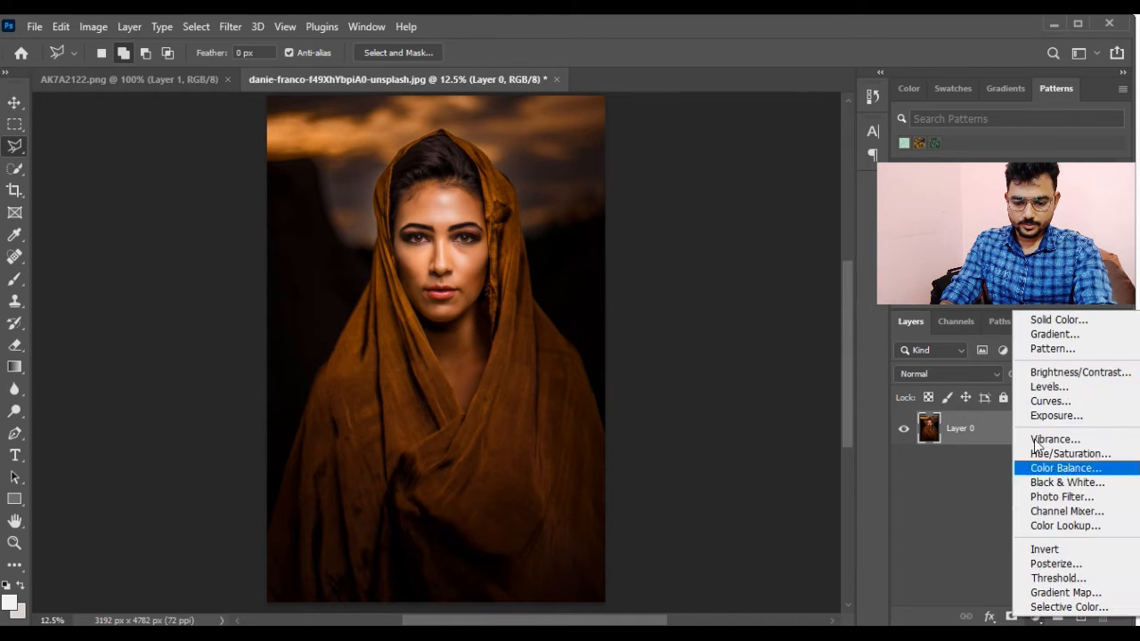
left_click(1067, 402)
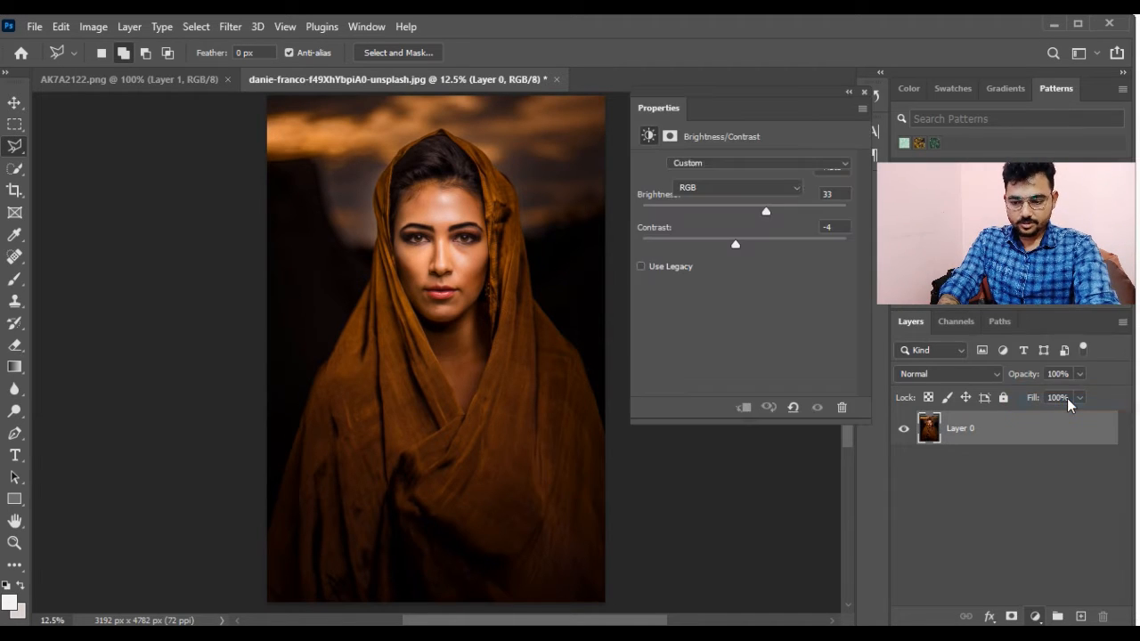
left_click(709, 188)
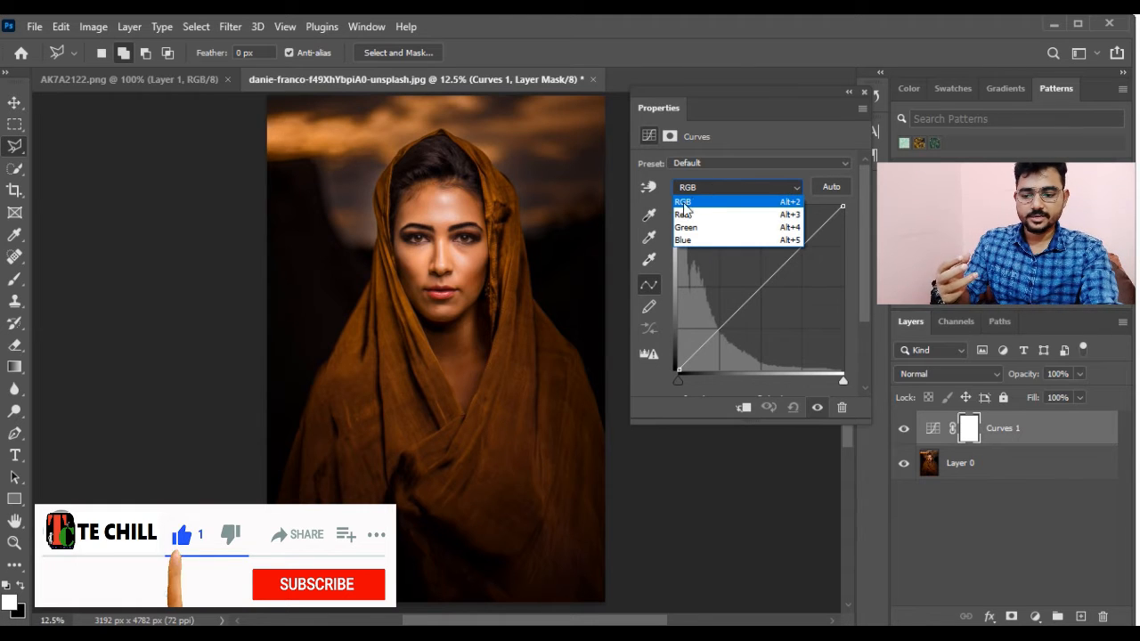
left_click(686, 203)
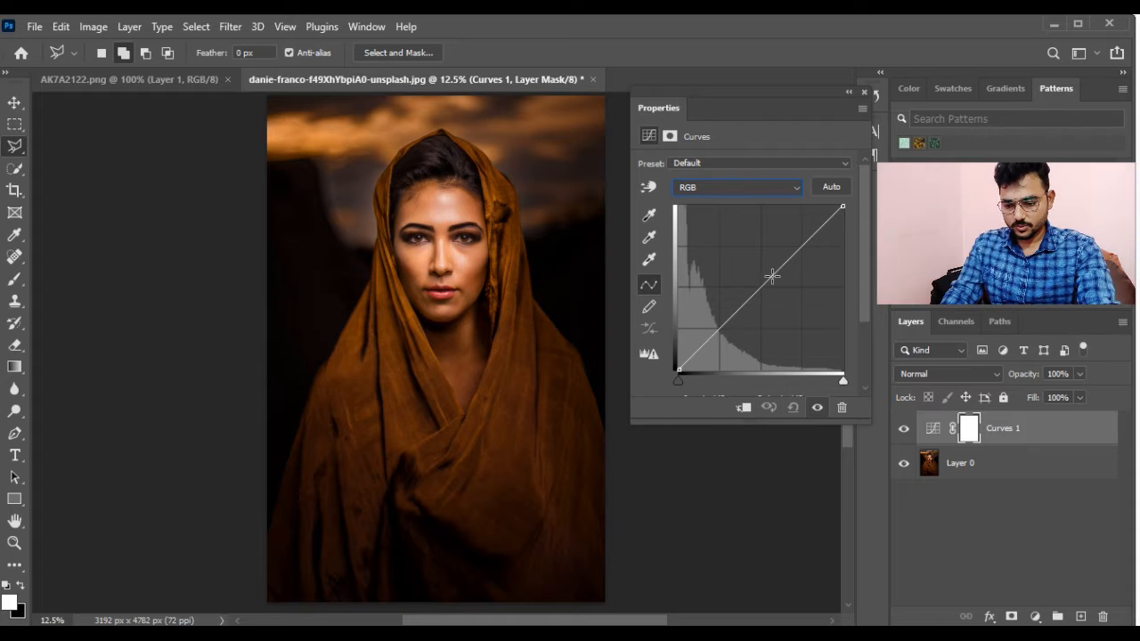
Try bending the RGB curve up to brighten and down to darken the portrait, and remove the curve point
left_click_drag(761, 285, 736, 258)
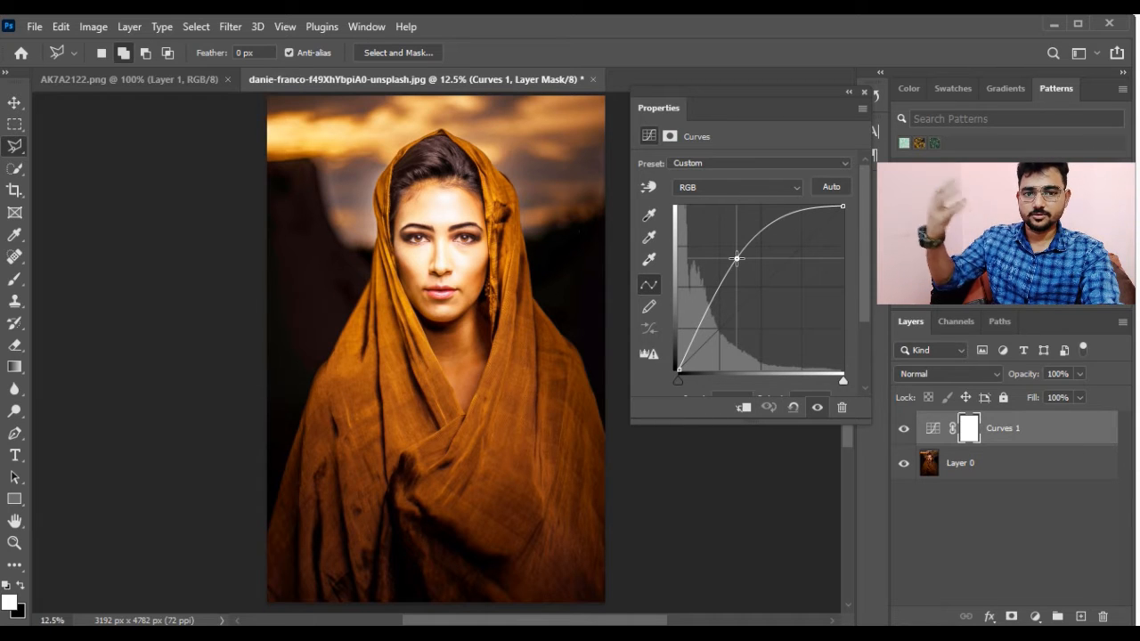
left_click_drag(748, 269, 777, 315)
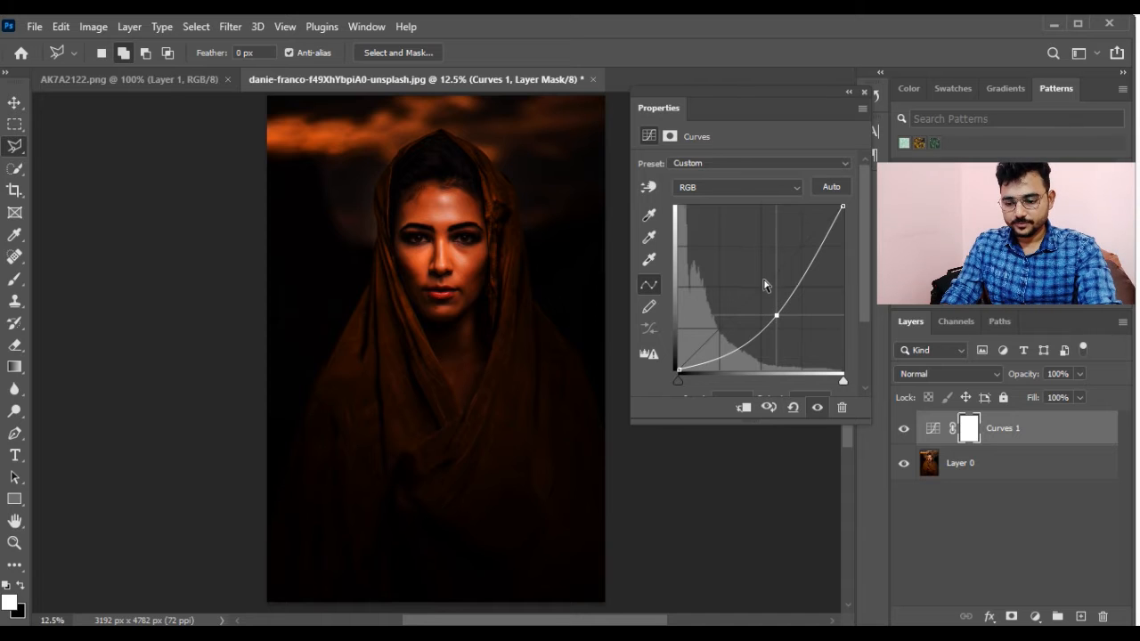
key("Delete")
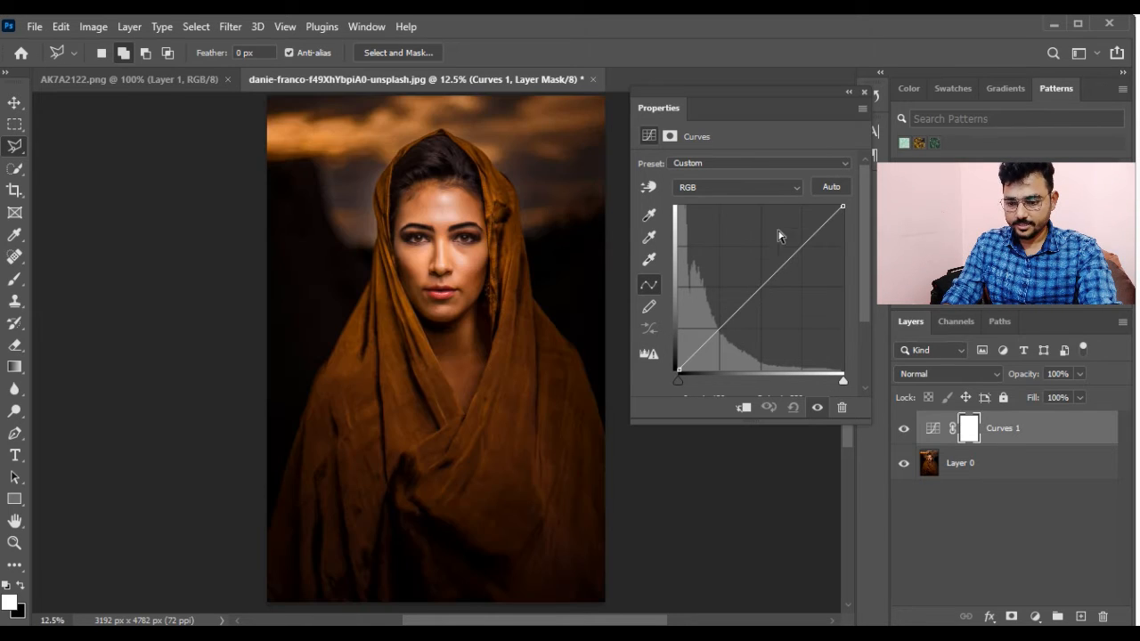
Try raising the midpoint of the Red channel's curve and undo the change
left_click(755, 189)
left_click(727, 215)
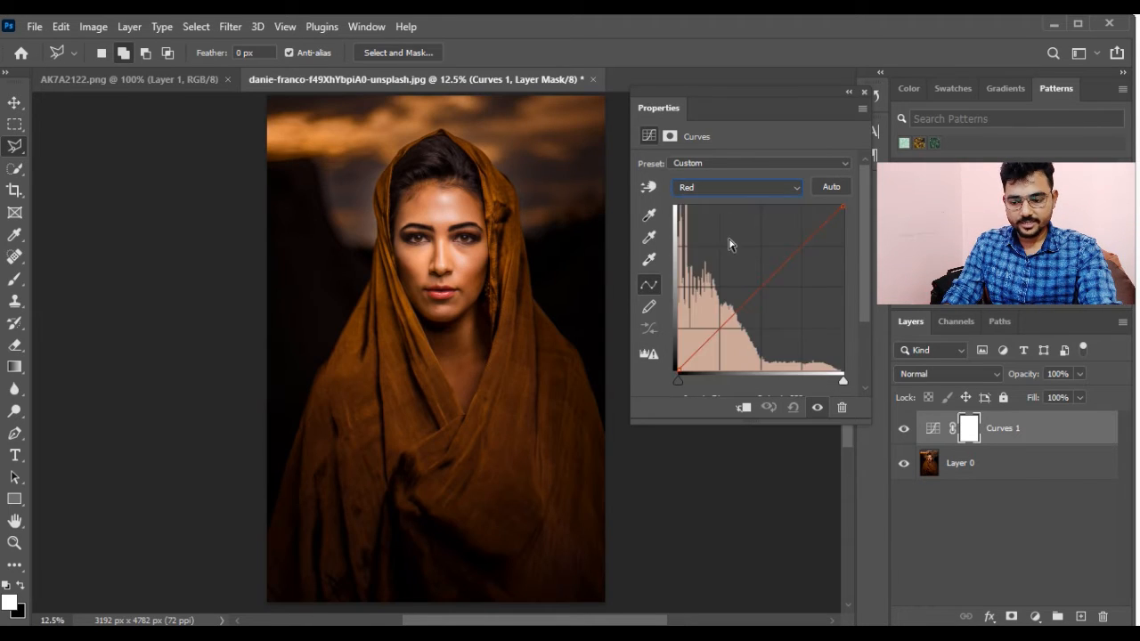
left_click_drag(763, 283, 748, 265)
key("ctrl+z")
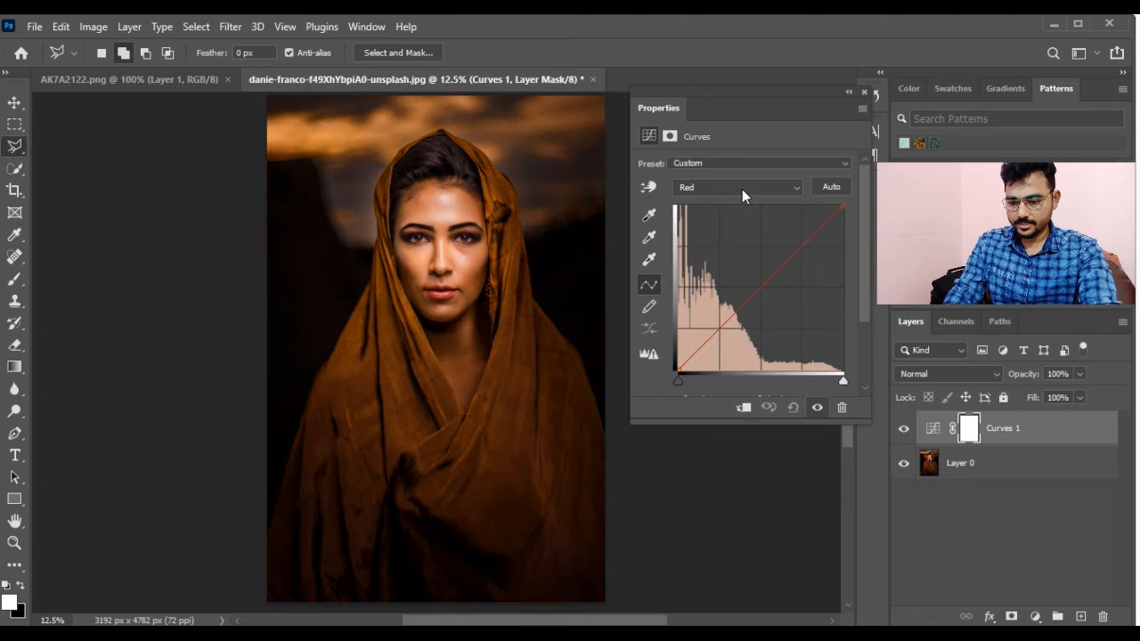
Try raising the midpoint of the Green channel's curve and undo the change
left_click(742, 188)
left_click(712, 229)
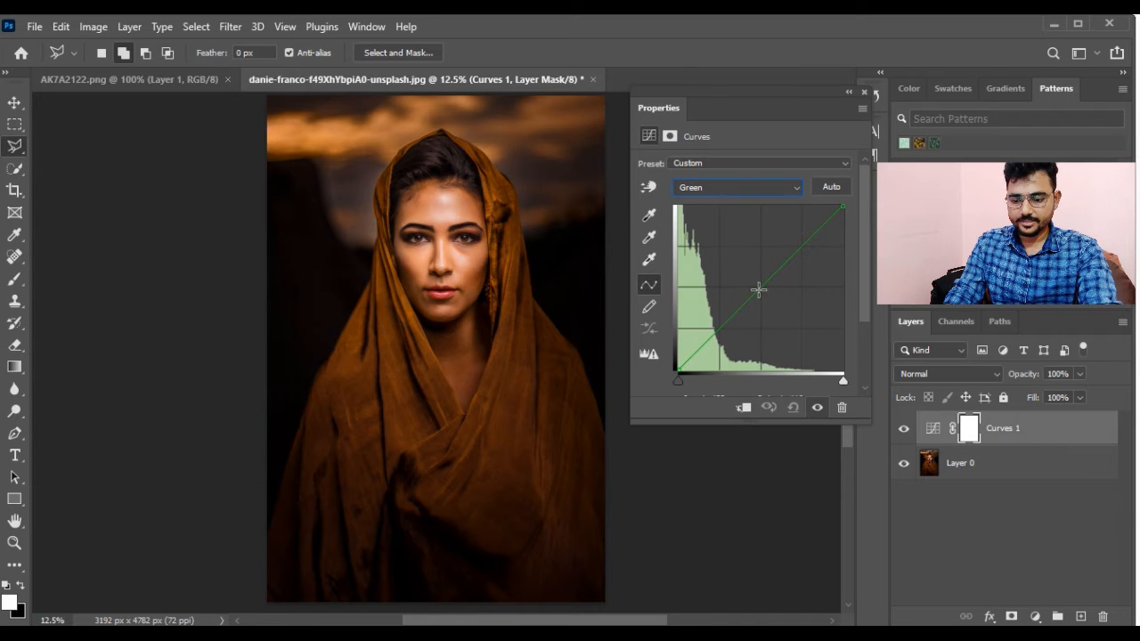
left_click_drag(758, 288, 730, 256)
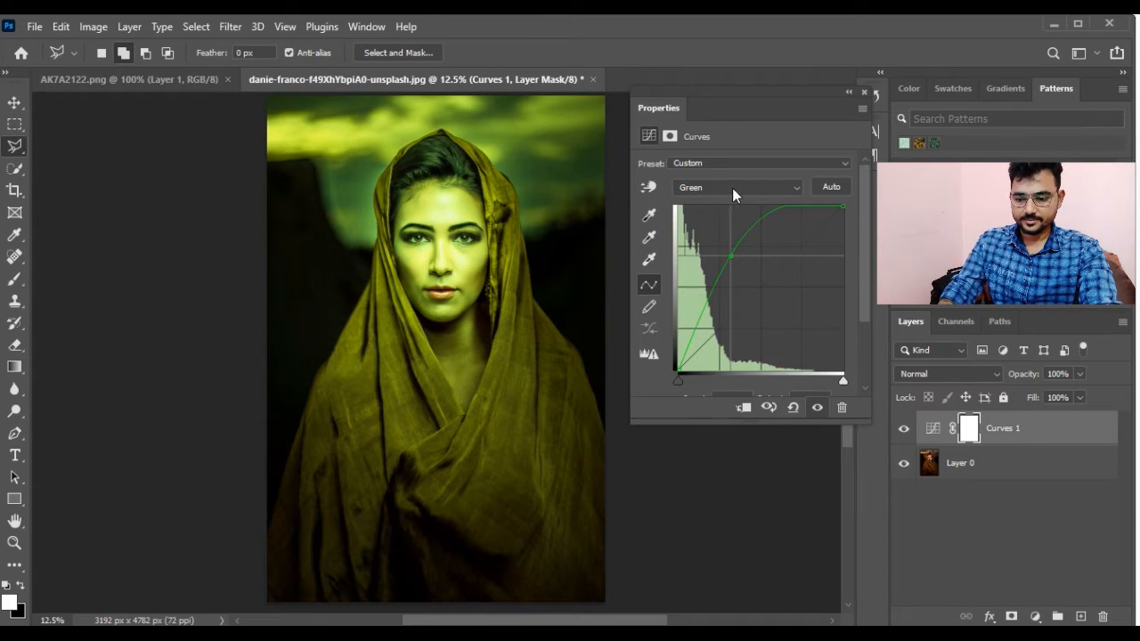
left_click(732, 188)
left_click(732, 228)
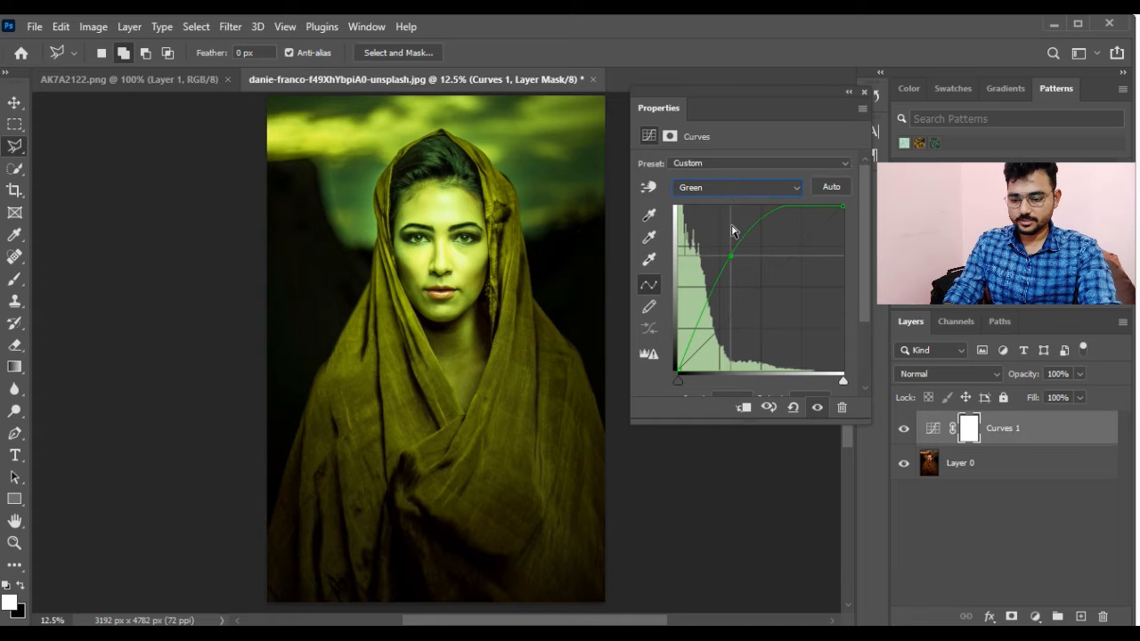
key("ctrl+z")
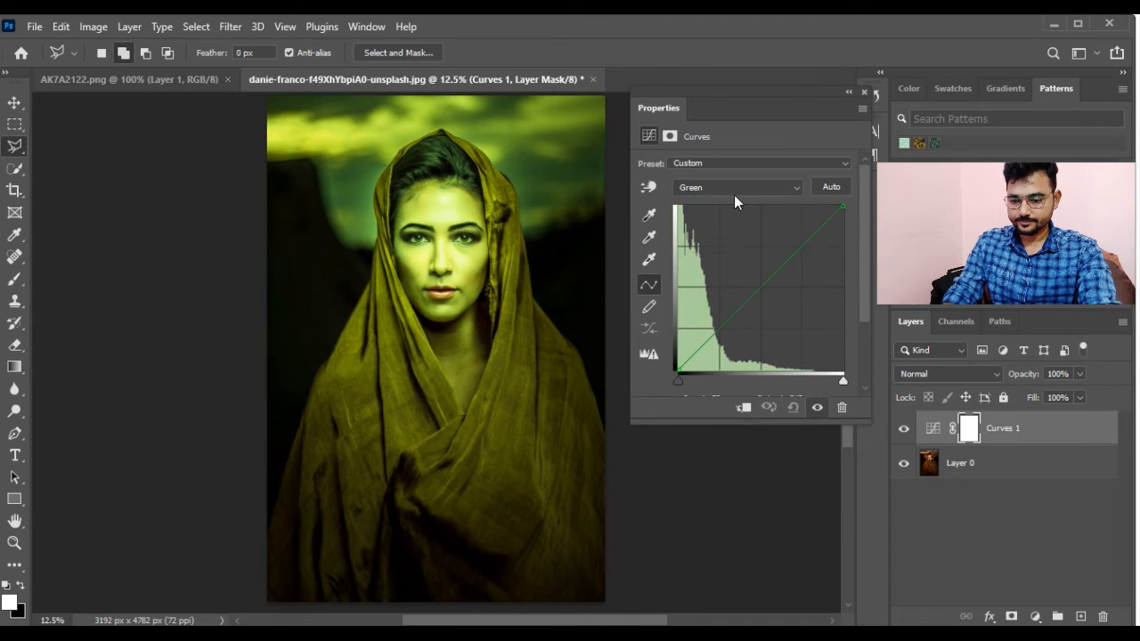
Try raising the midpoint of the Blue channel's curve on the Curves adjustment layer
left_click(736, 189)
left_click(720, 243)
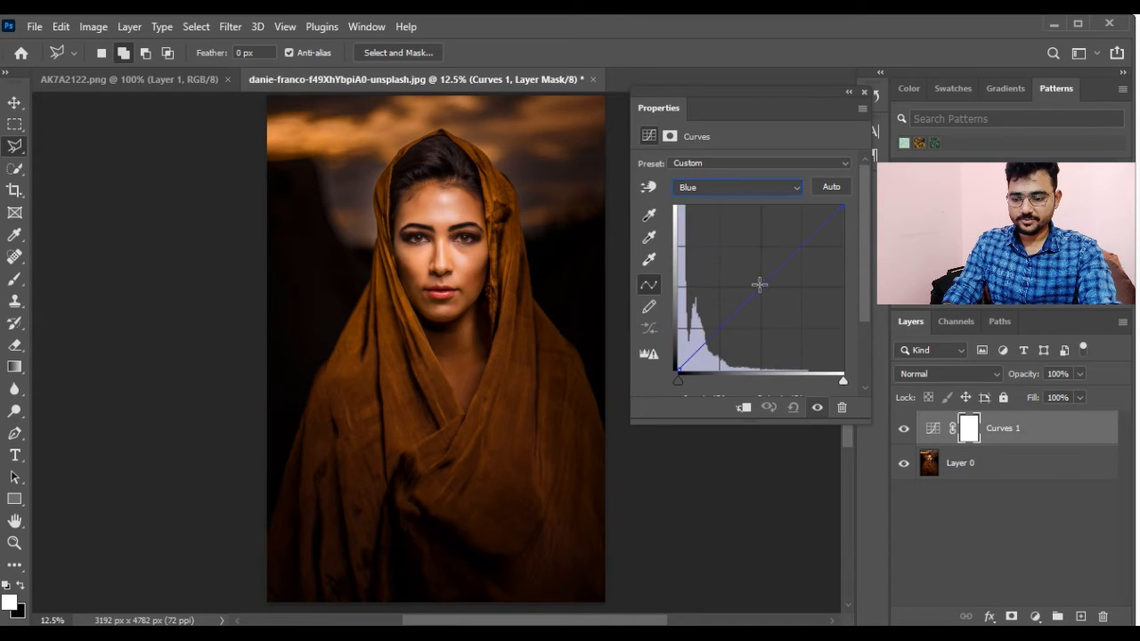
left_click_drag(758, 283, 732, 249)
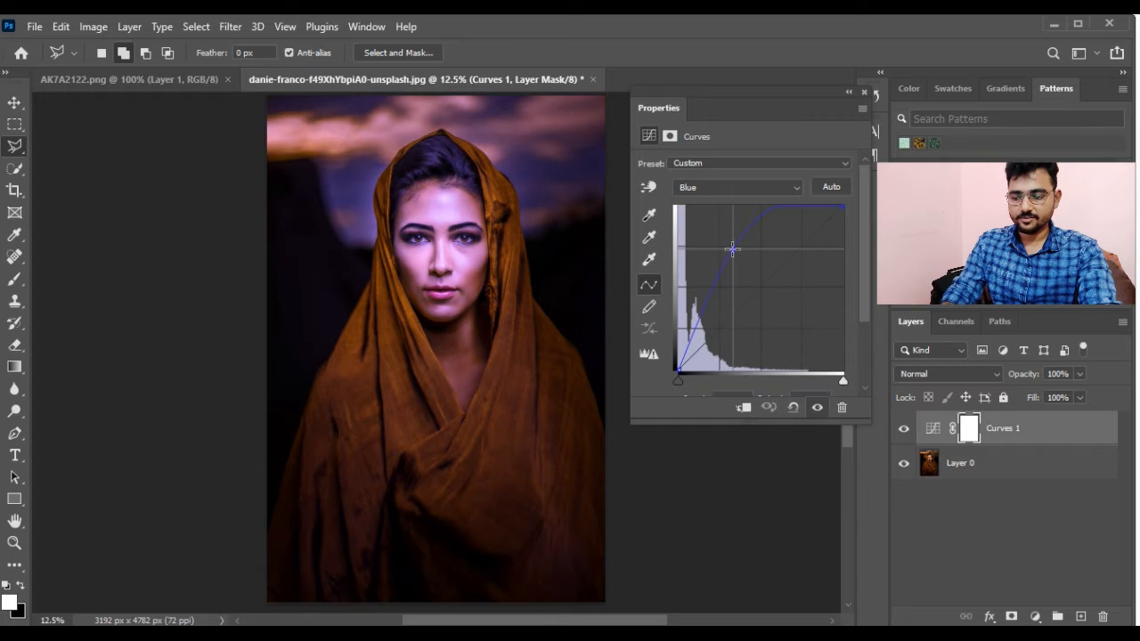
left_click(719, 193)
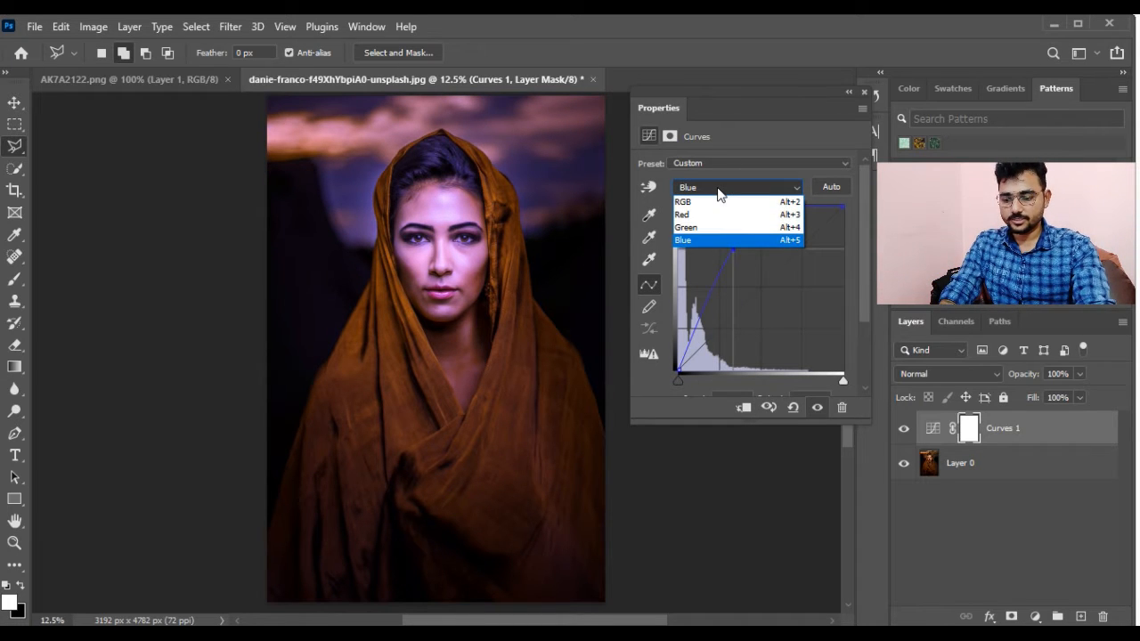
left_click(686, 425)
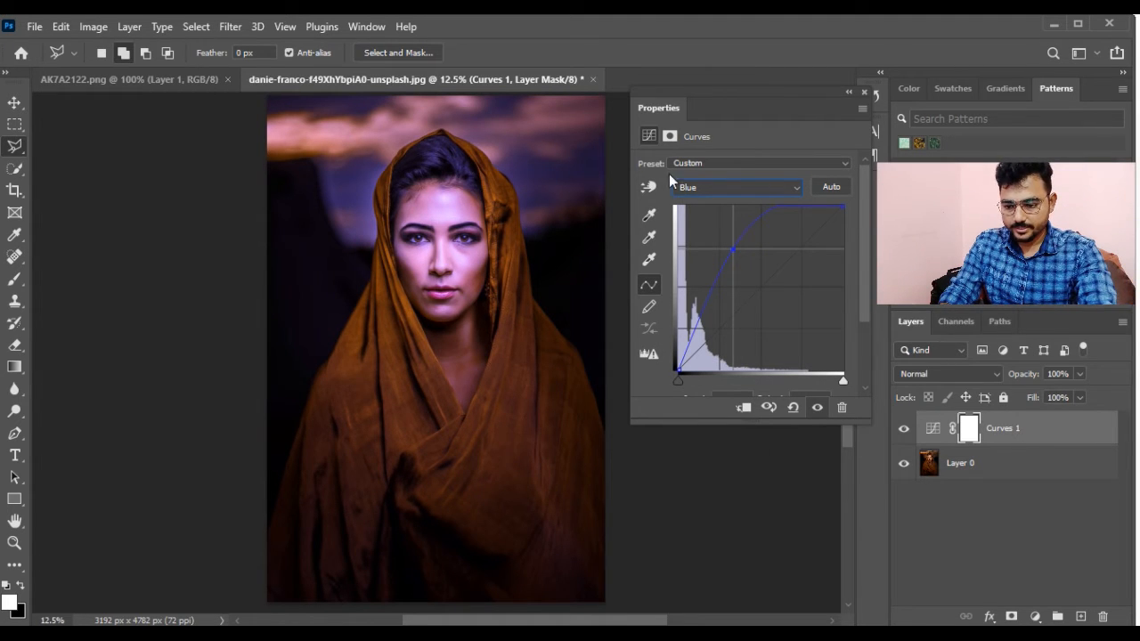
Try the on-image adjustment tool on the woman's forehead and undo the edits back through the Curves layer's creation
left_click(645, 189)
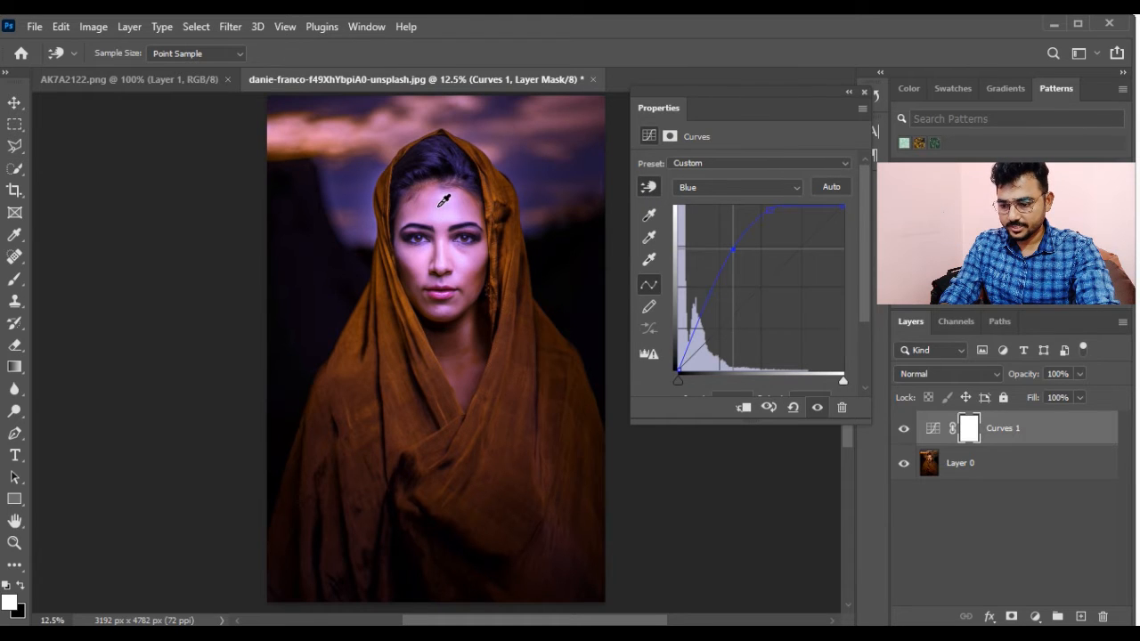
left_click_drag(448, 198, 445, 203)
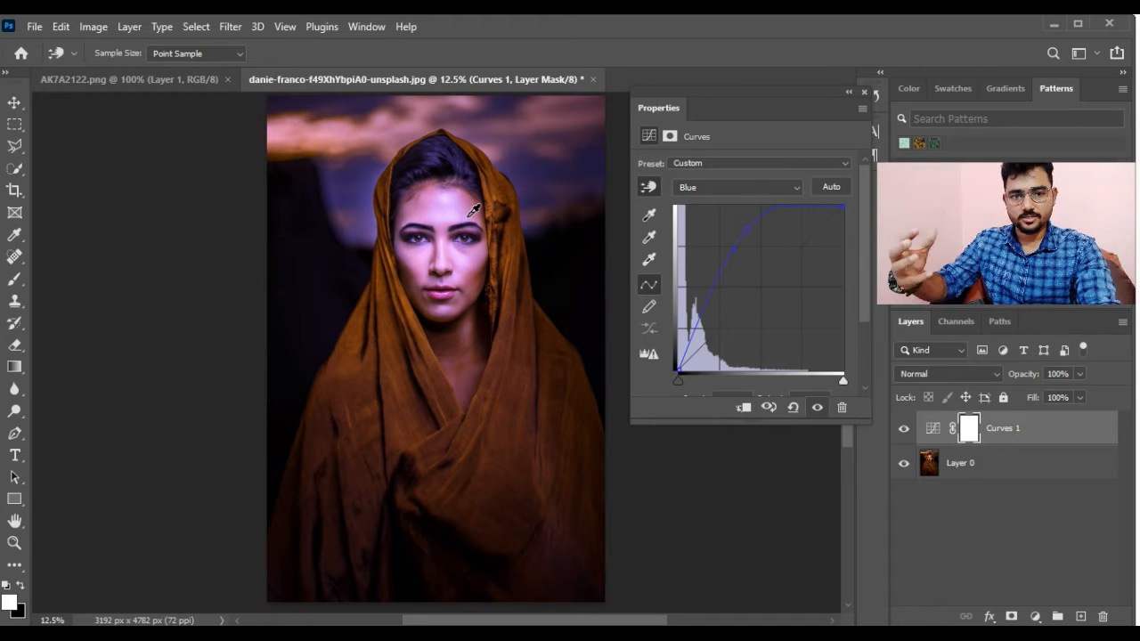
key("ctrl+z")
key("ctrl+z")
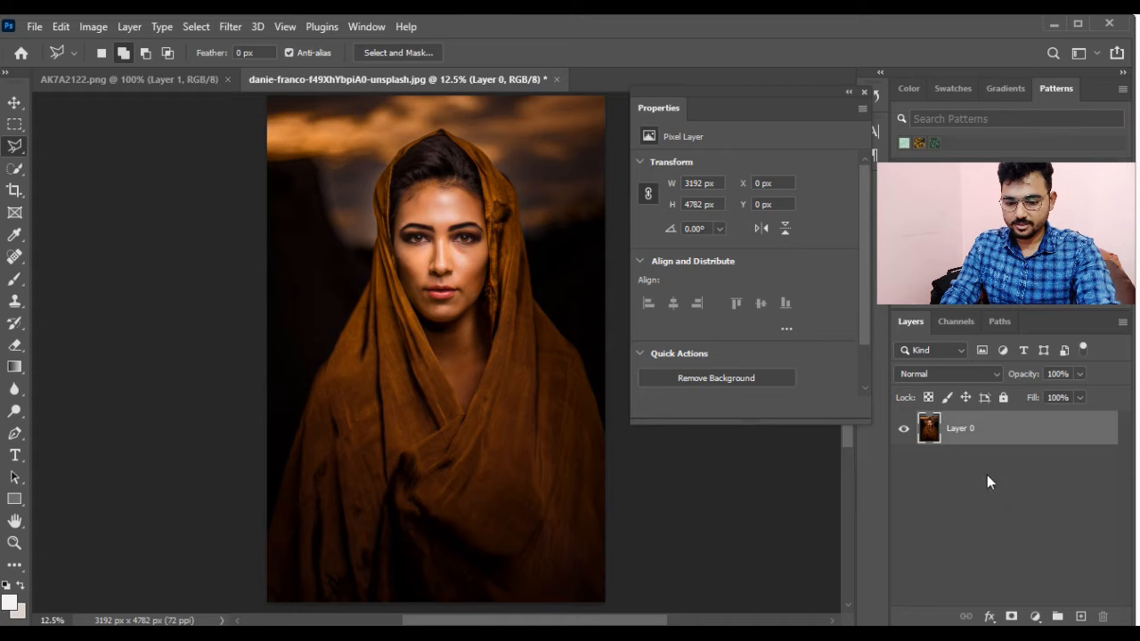
Add a Curves adjustment layer above Layer 0 and brighten the shawl's tones with the on-image adjustment tool on the RGB curve
left_click(1034, 616)
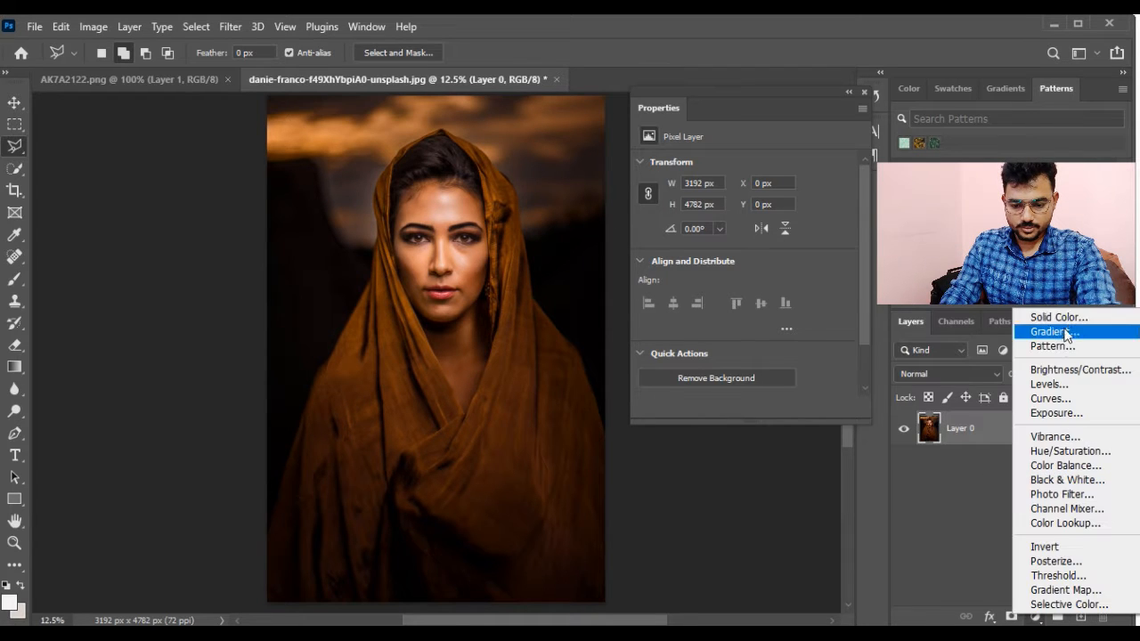
left_click(1049, 398)
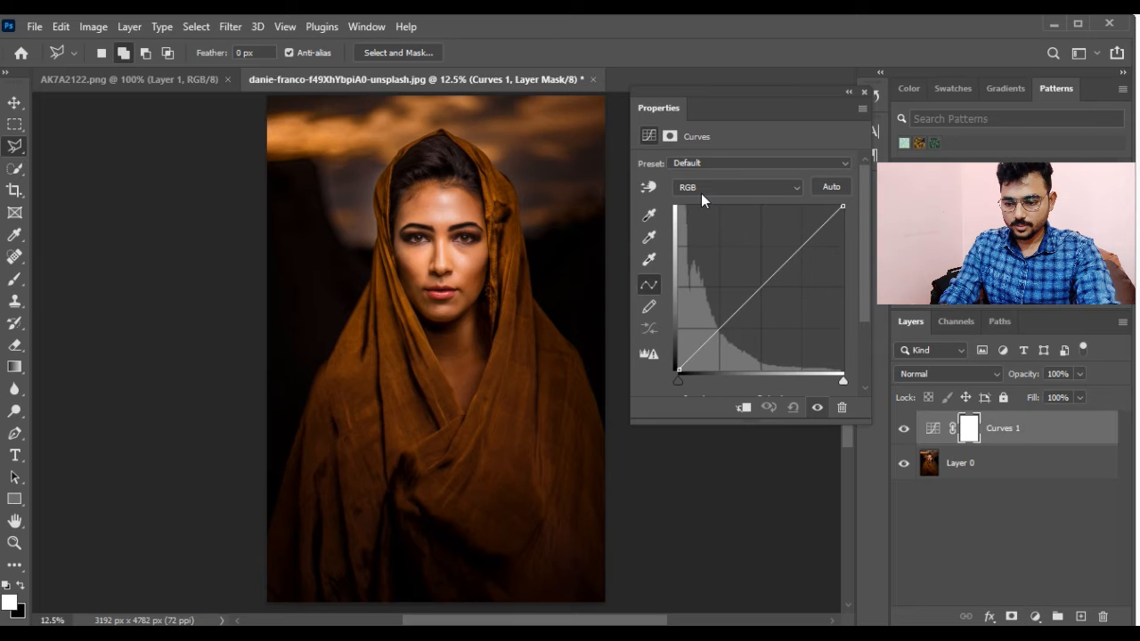
left_click(648, 189)
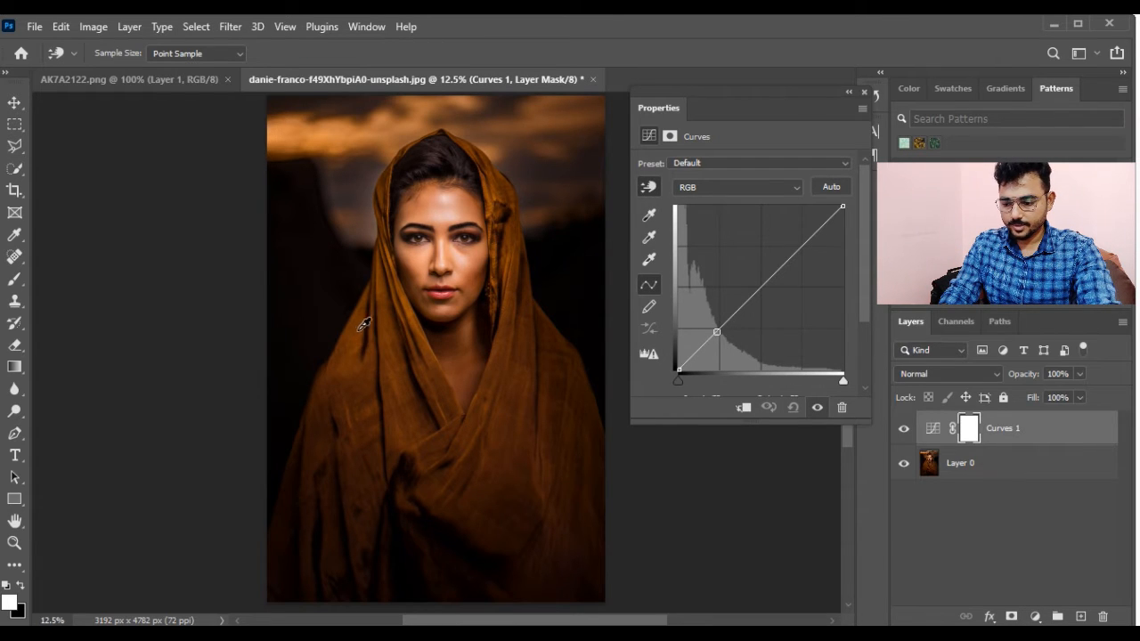
left_click_drag(364, 331, 369, 261)
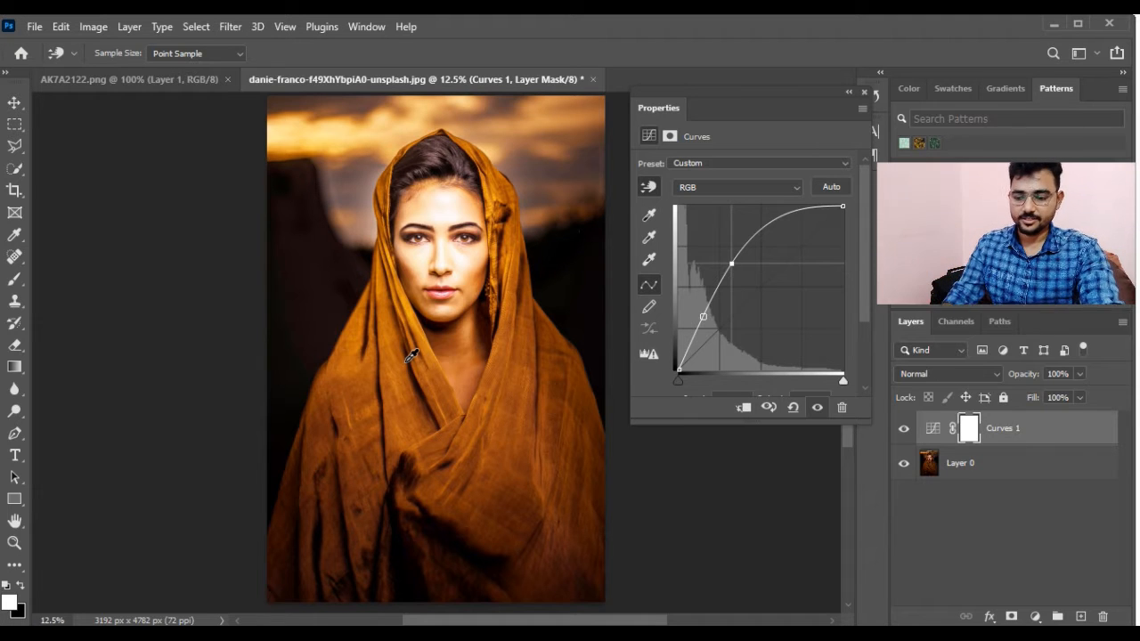
key("l")
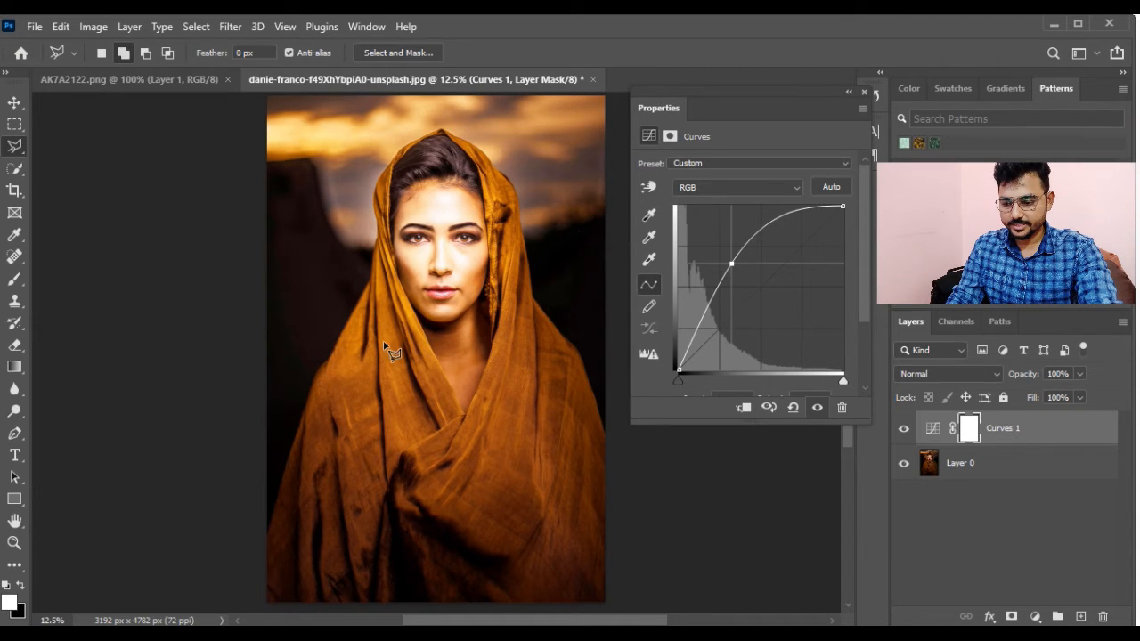
left_click(460, 266)
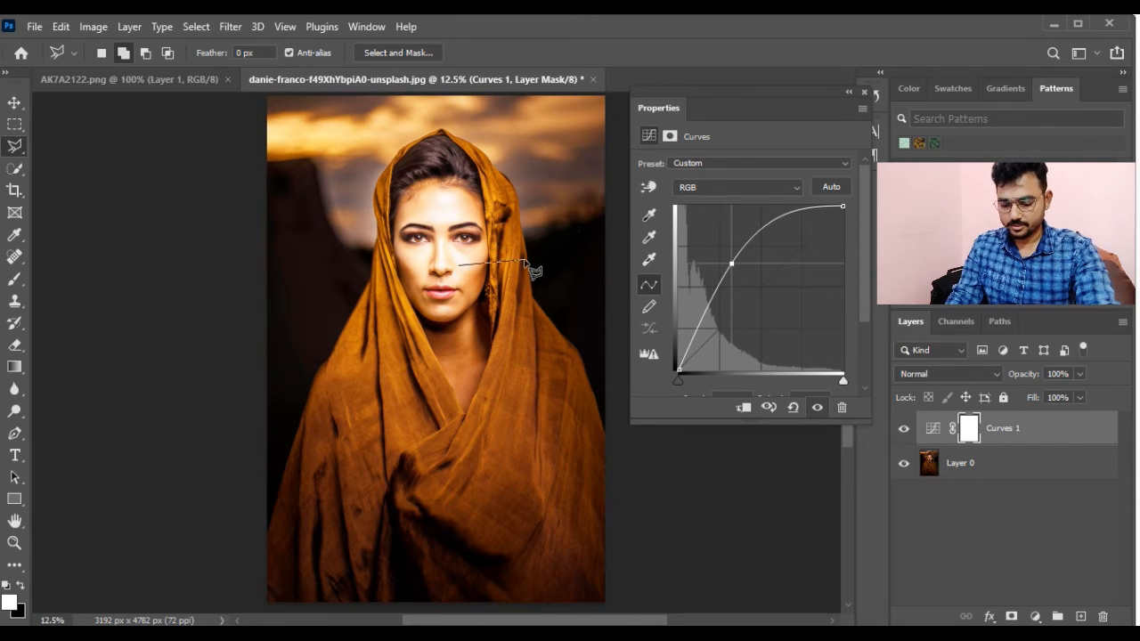
key("Escape")
Try darkening the face highlights with the on-image adjustment tool, undo the Curves edits and layer, and close the adjustment properties
left_click(648, 186)
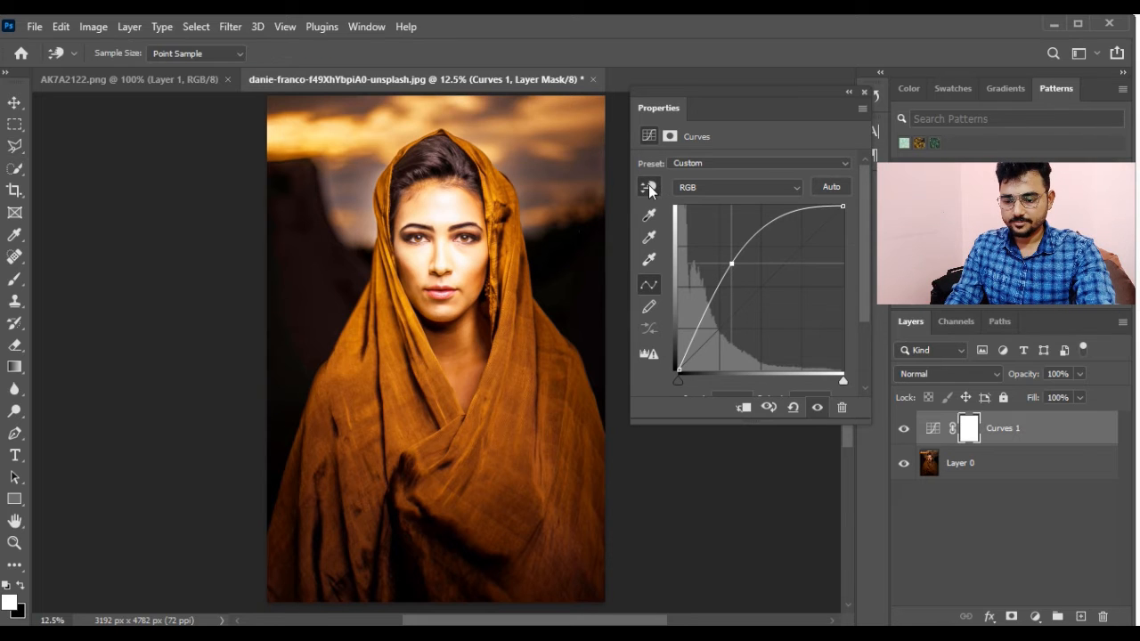
left_click_drag(467, 260, 465, 318)
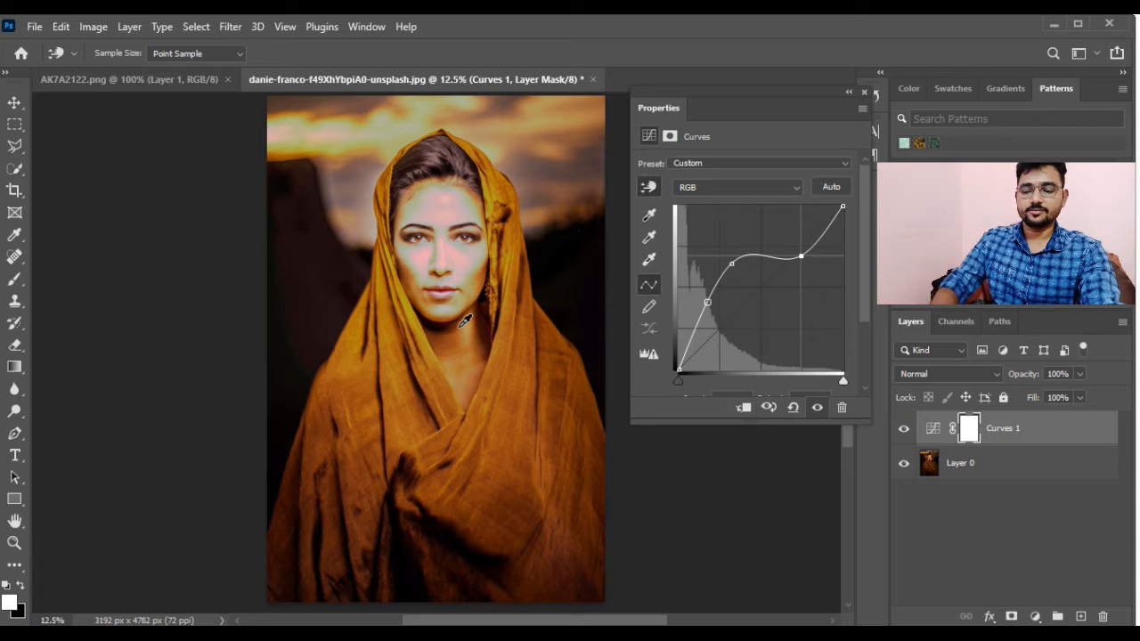
key("ctrl+z")
key("ctrl+z")
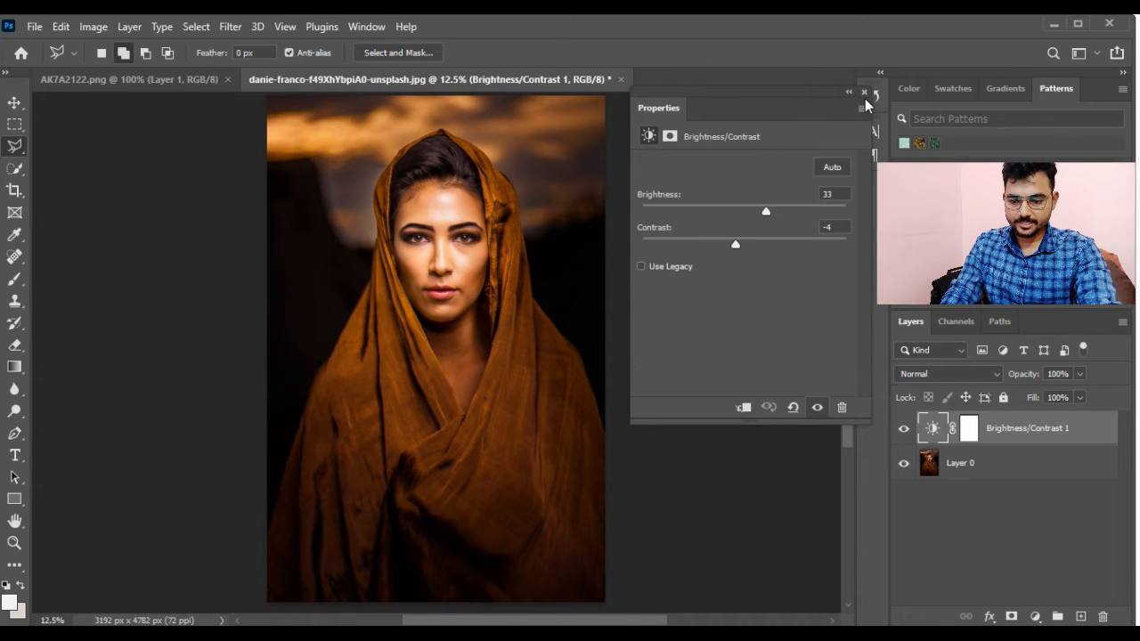
left_click(862, 92)
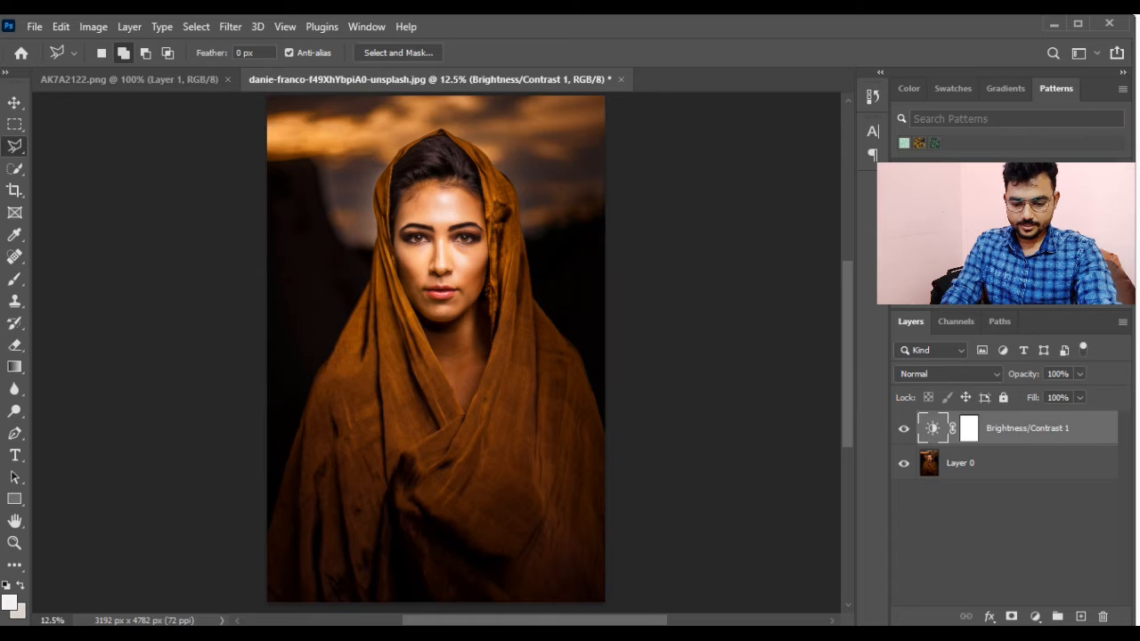
Create a layer group above the Brightness/Contrast layer and add a Hue/Saturation adjustment layer inside it
left_click(1057, 616)
left_click(1034, 617)
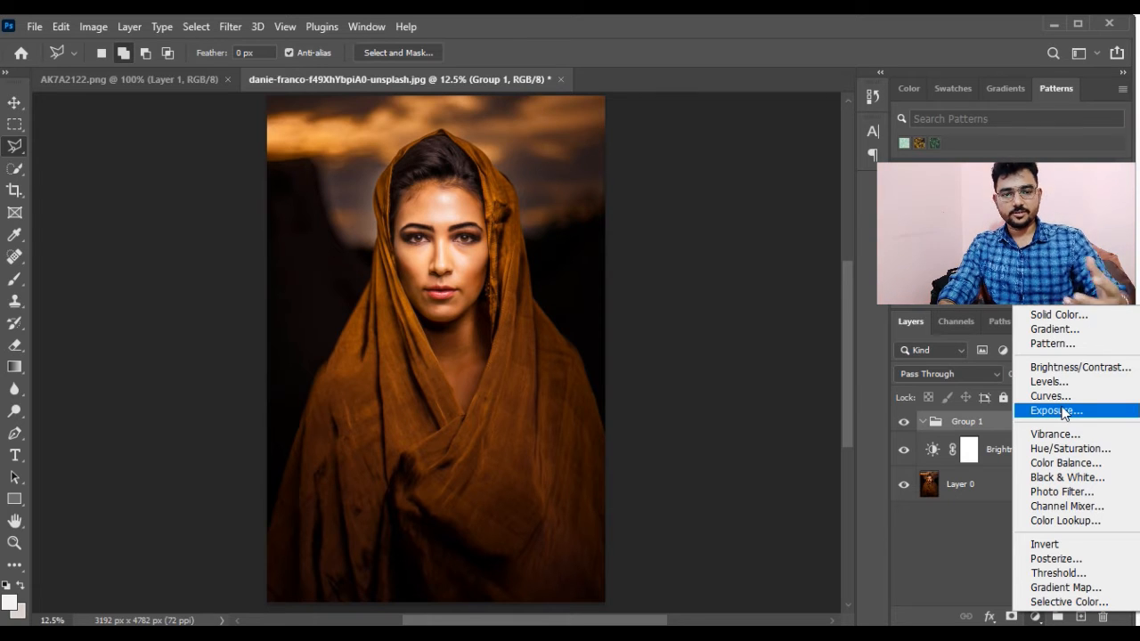
left_click(1082, 449)
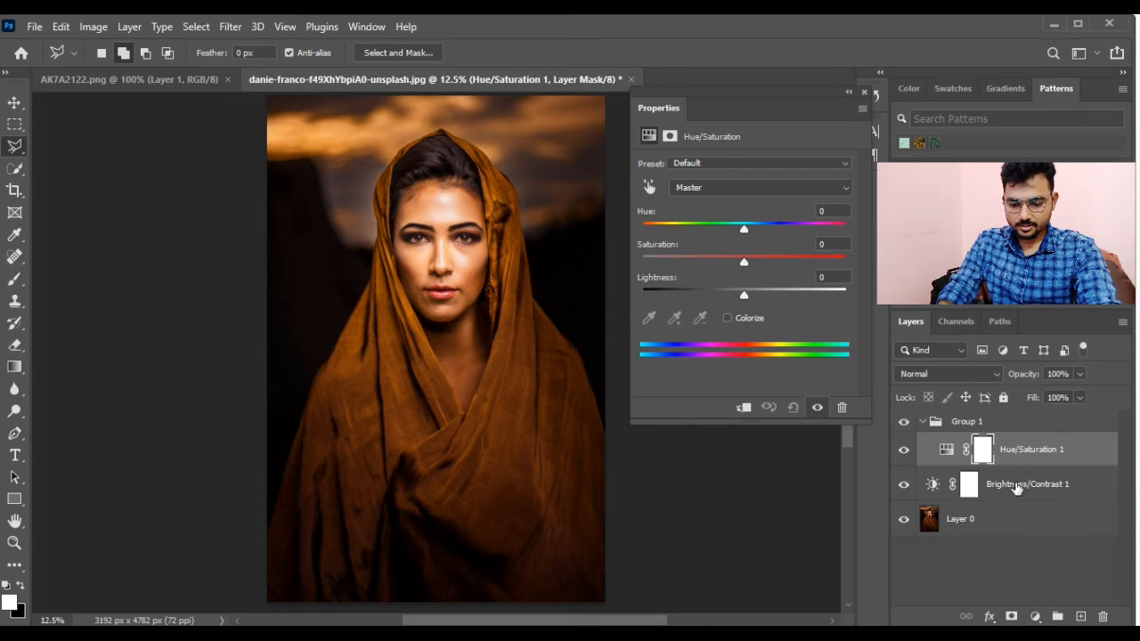
Delete the Brightness/Contrast 1 adjustment layer, keeping the Hue/Saturation layer selected
left_click_drag(1015, 488, 1102, 616)
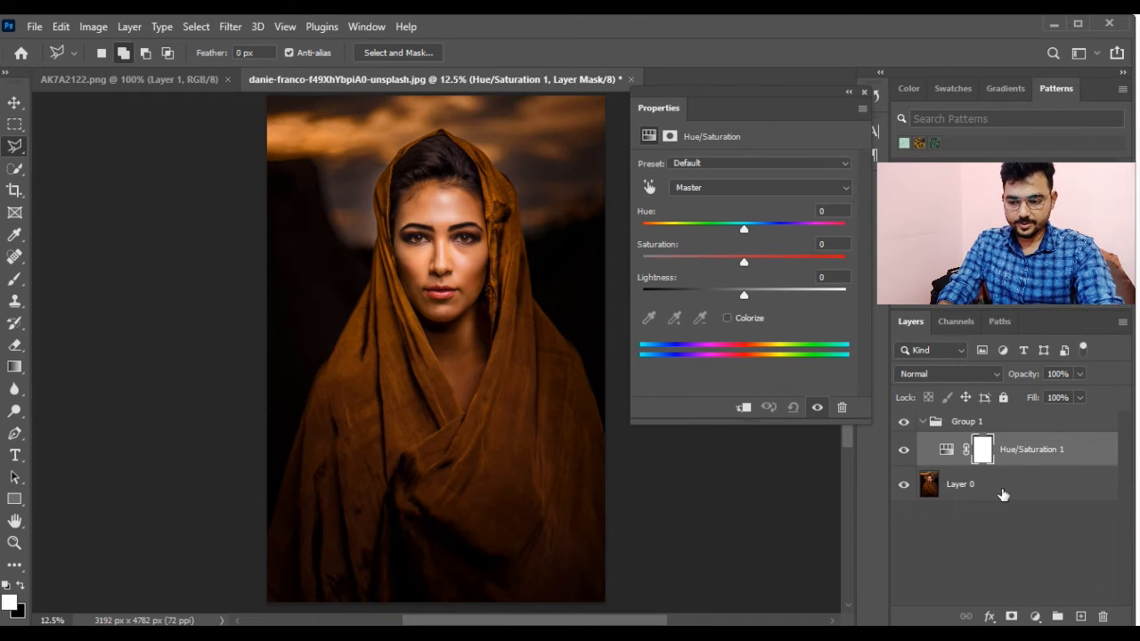
left_click(1002, 491)
left_click(1015, 465)
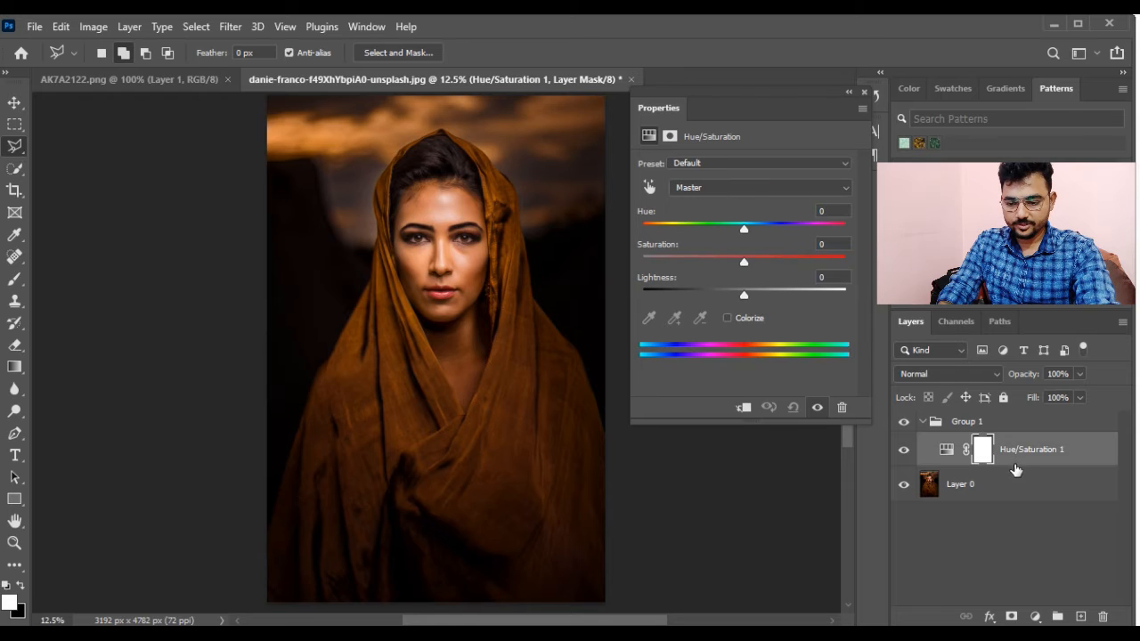
Set the Hue/Saturation layer's saturation to +68 and hue to +2, and close its properties
left_click_drag(743, 258, 813, 259)
mouse_move(743, 222)
left_mouse_down()
mouse_move(686, 222)
mouse_move(746, 222)
left_mouse_up()
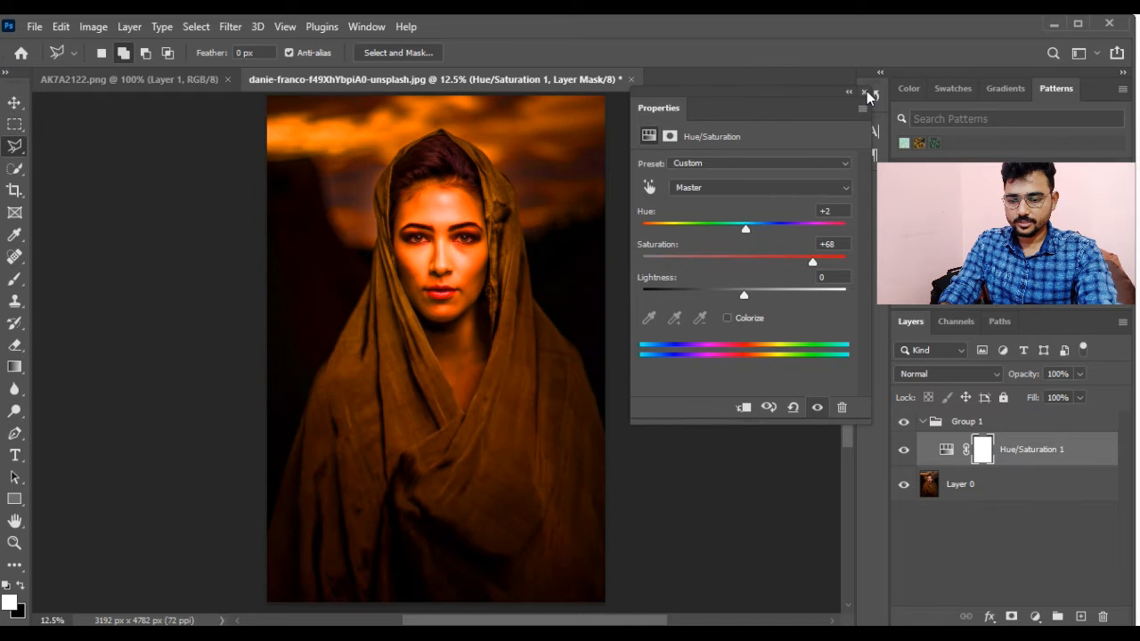
left_click(864, 92)
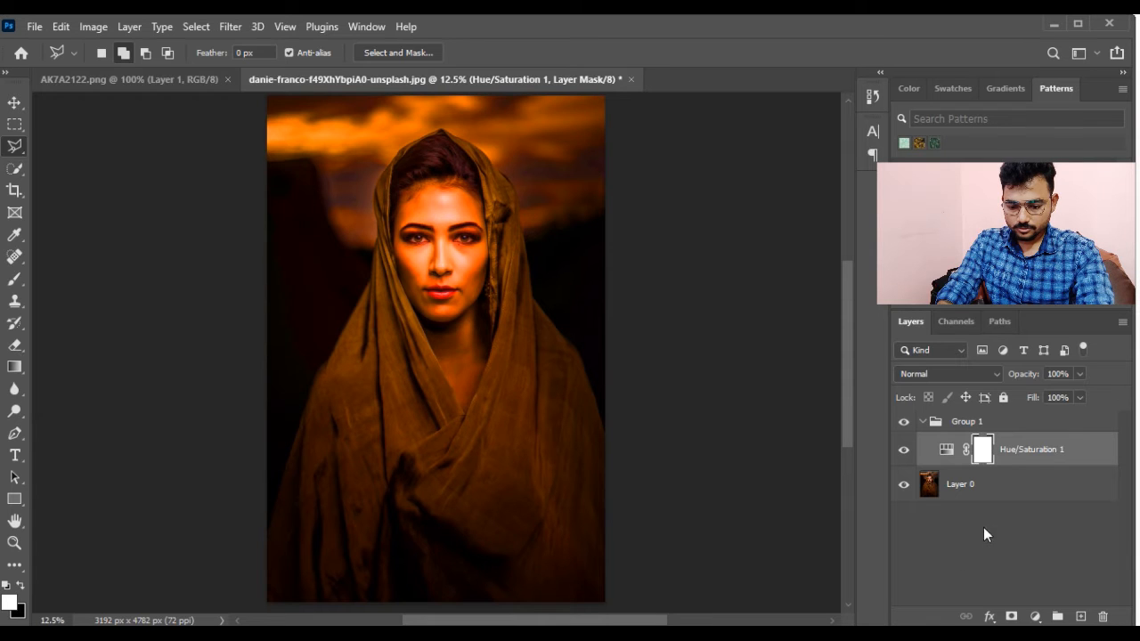
Add a Color Balance adjustment layer above Hue/Saturation in Group 1, and open and close its properties
left_click(1034, 616)
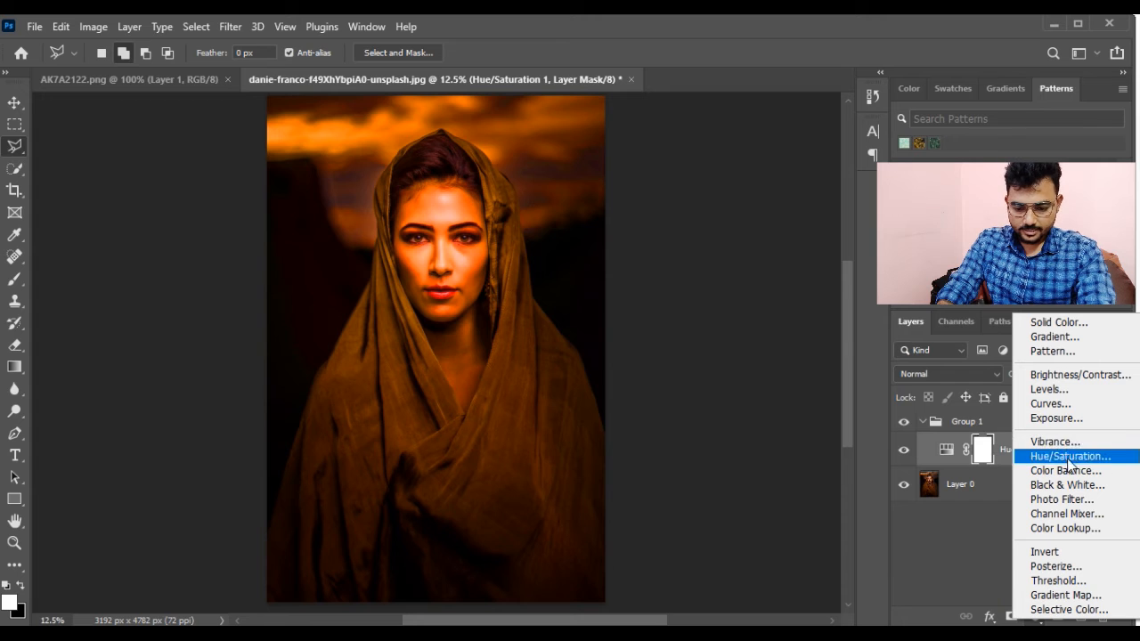
left_click(1073, 471)
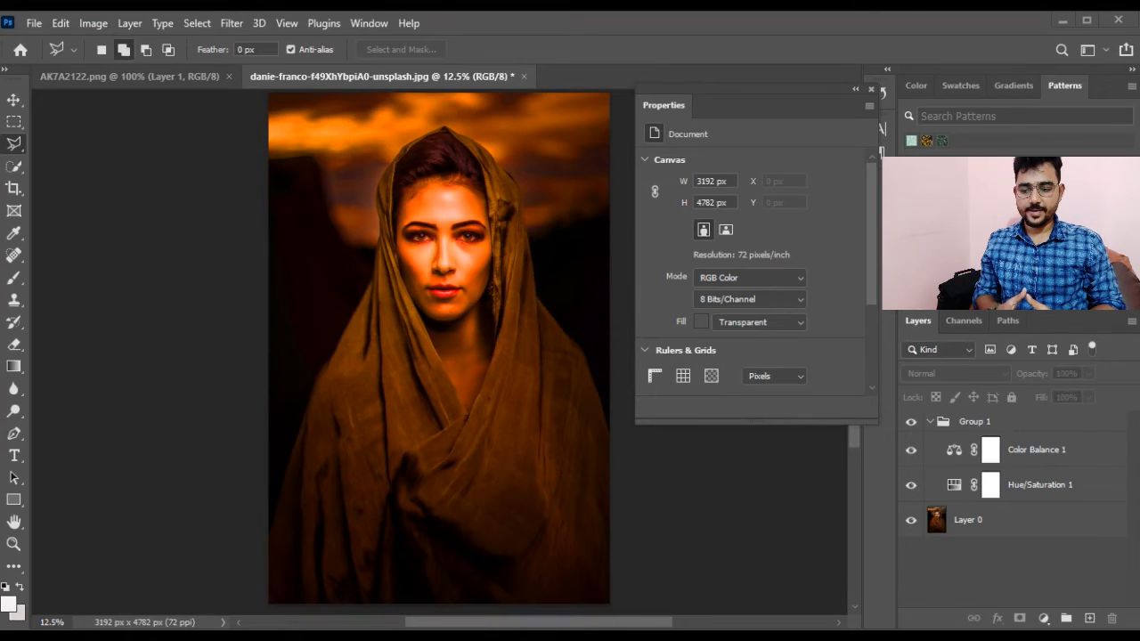
left_click(952, 455)
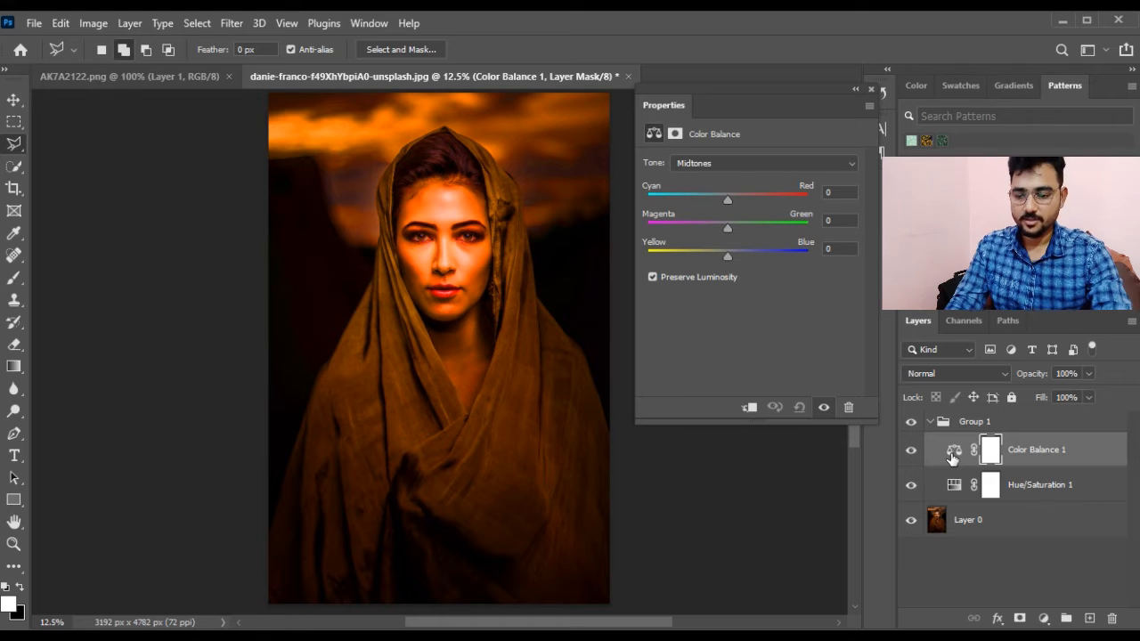
left_click(869, 90)
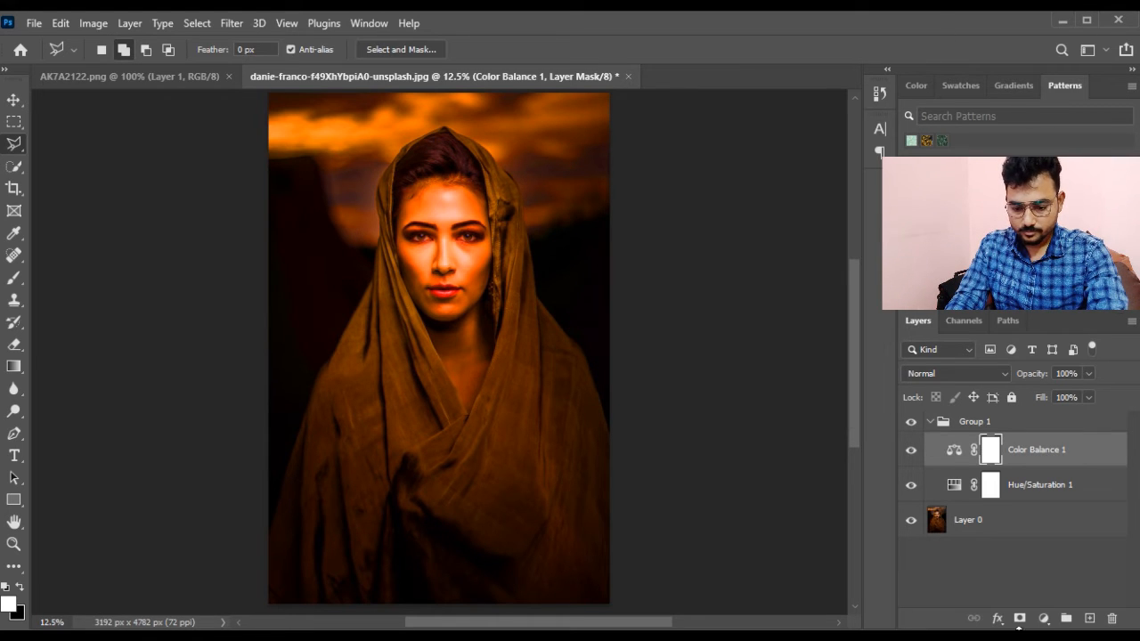
left_click(1044, 618)
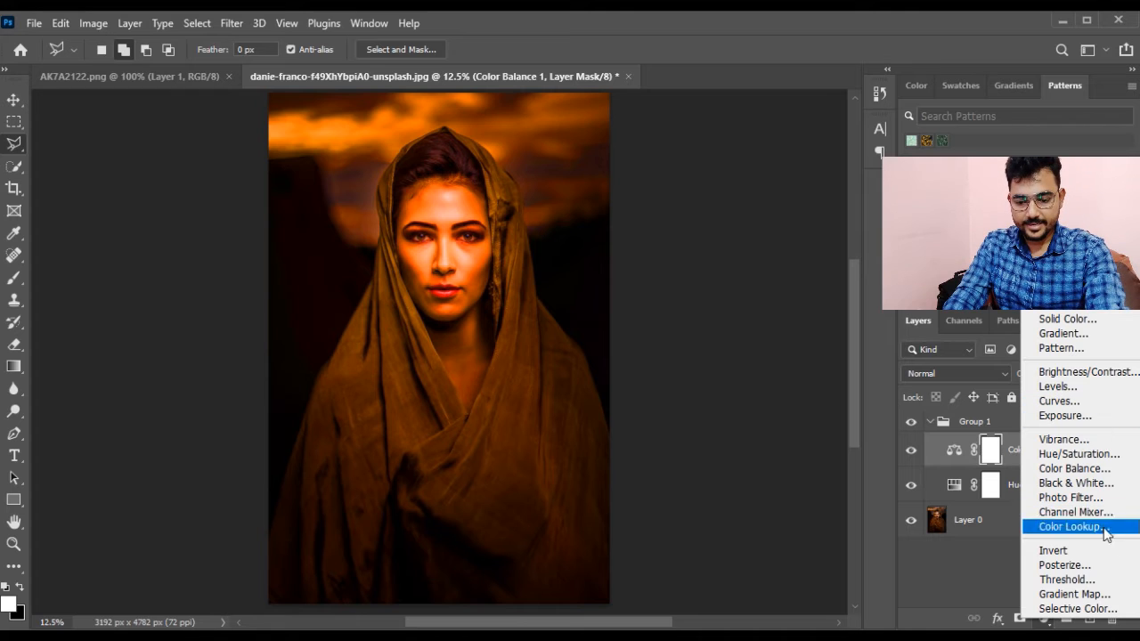
left_click(1044, 619)
left_click(1045, 620)
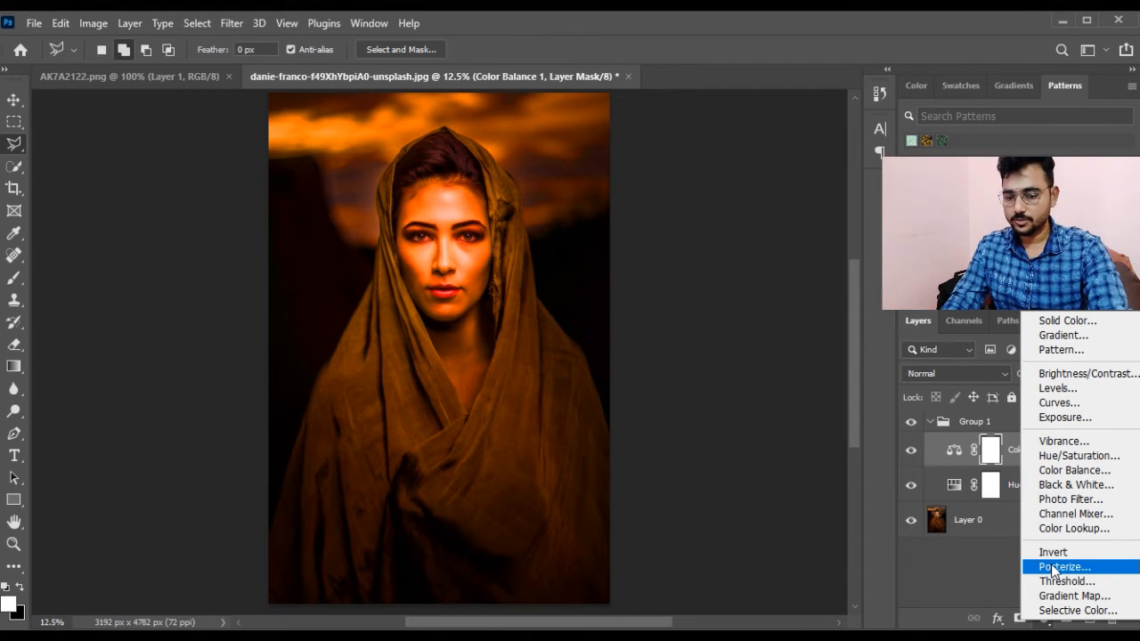
left_click(995, 584)
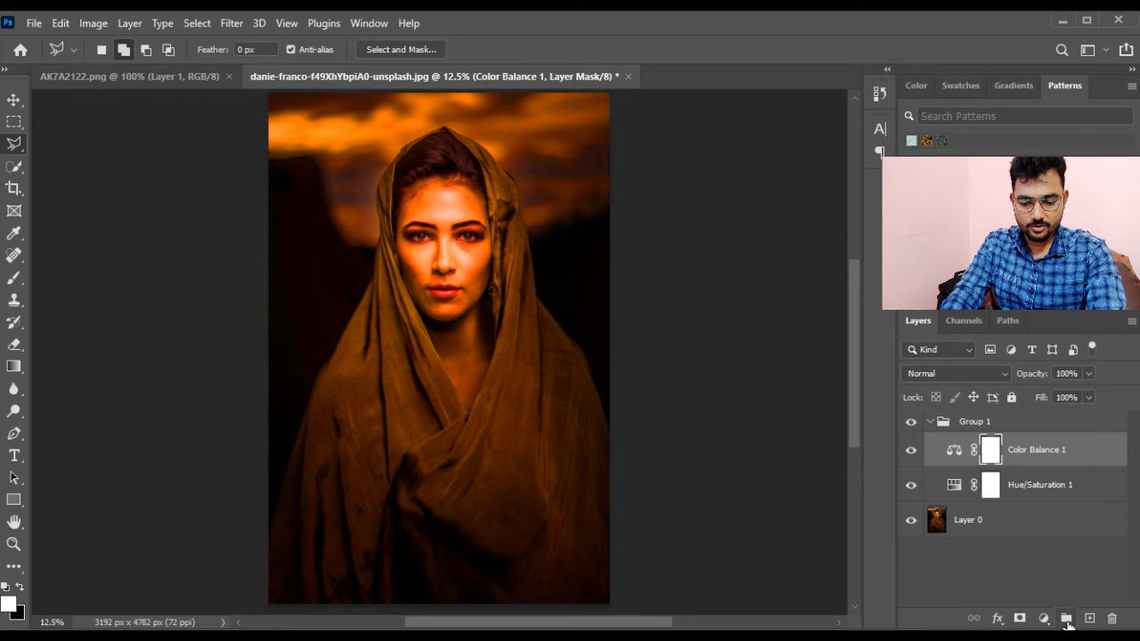
Delete Group 1 together with the adjustment layers inside it
left_click_drag(996, 432, 1111, 618)
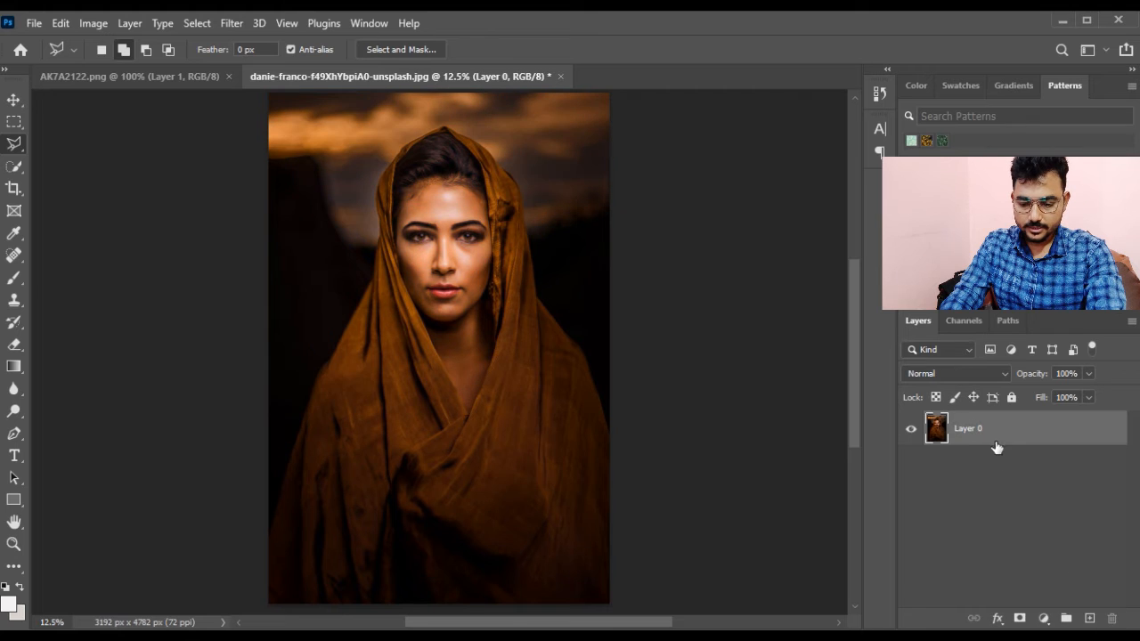
Create a new group above Layer 0, move Layer 0 into it, and collapse and re-expand the group
left_click(1065, 619)
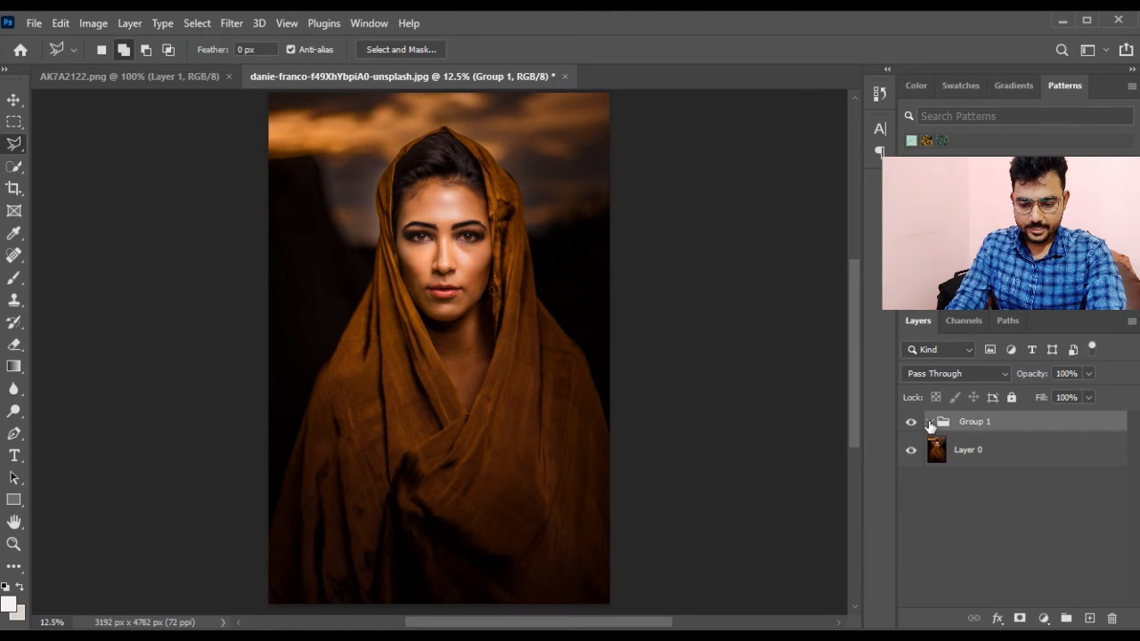
left_click(929, 423)
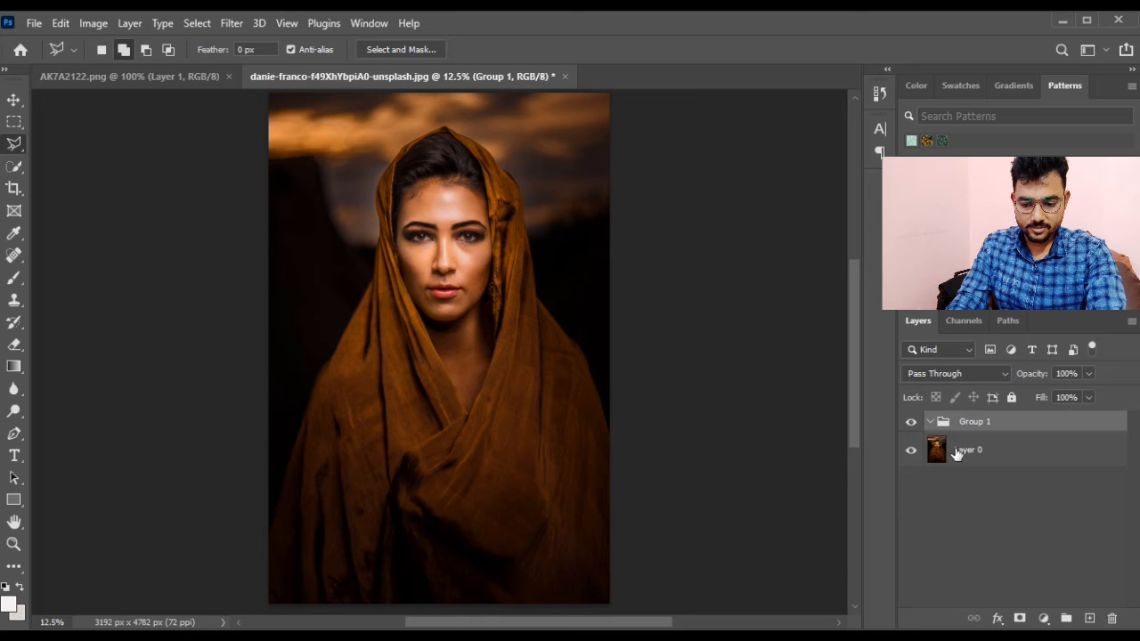
left_click_drag(958, 454, 987, 426)
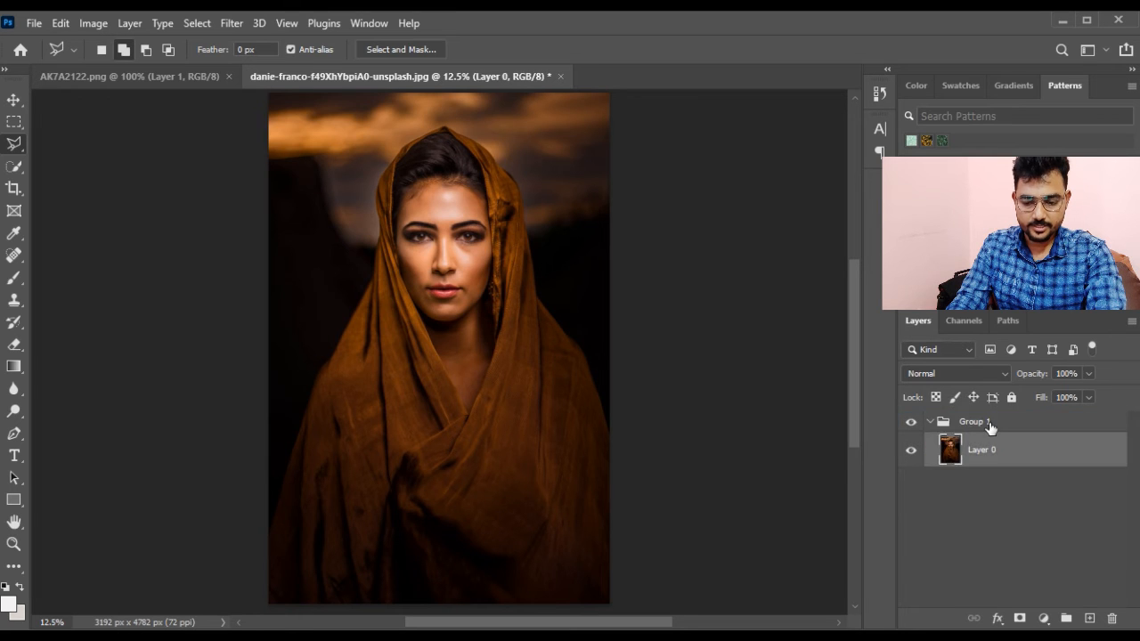
left_click(931, 423)
left_click(930, 423)
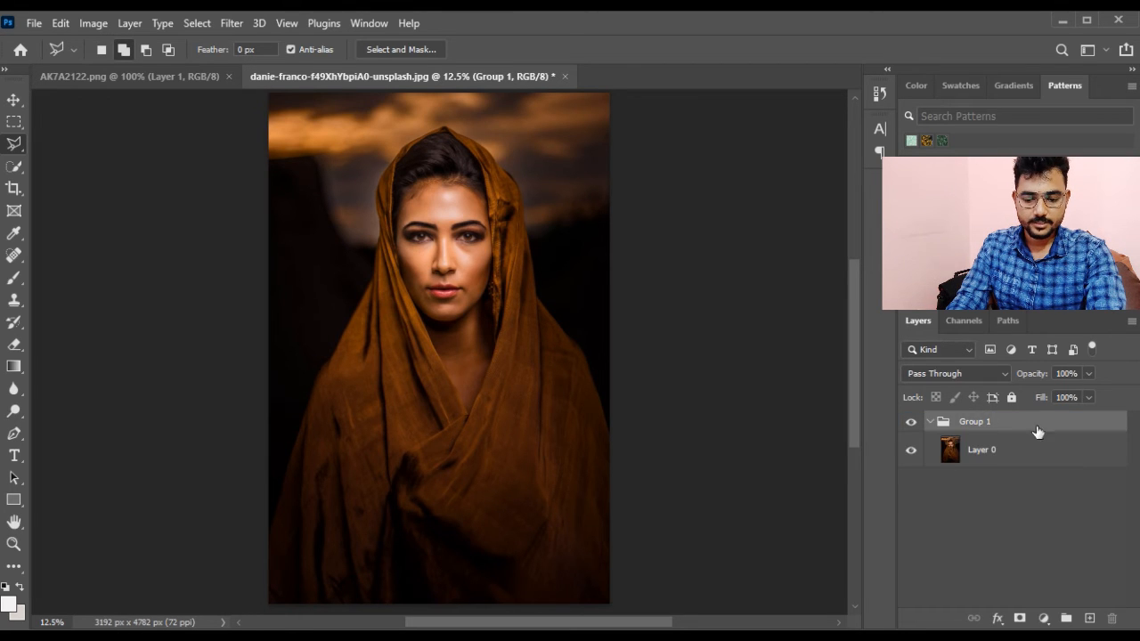
Rename Group 1 to a person's first name followed by the number 1
double_click(971, 422)
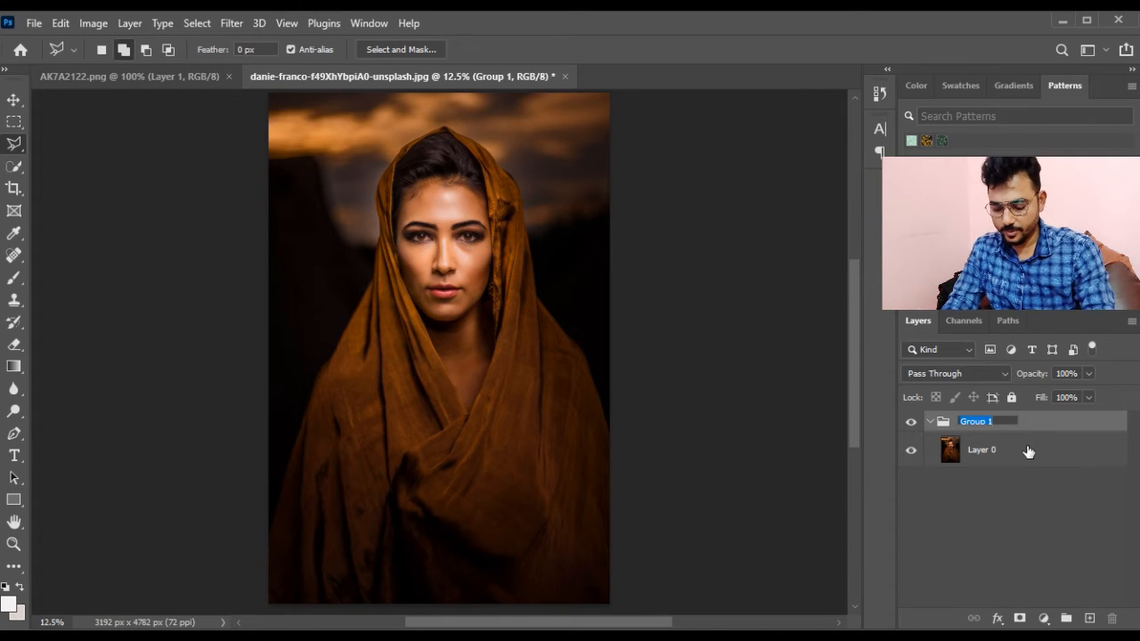
type("soumya1")
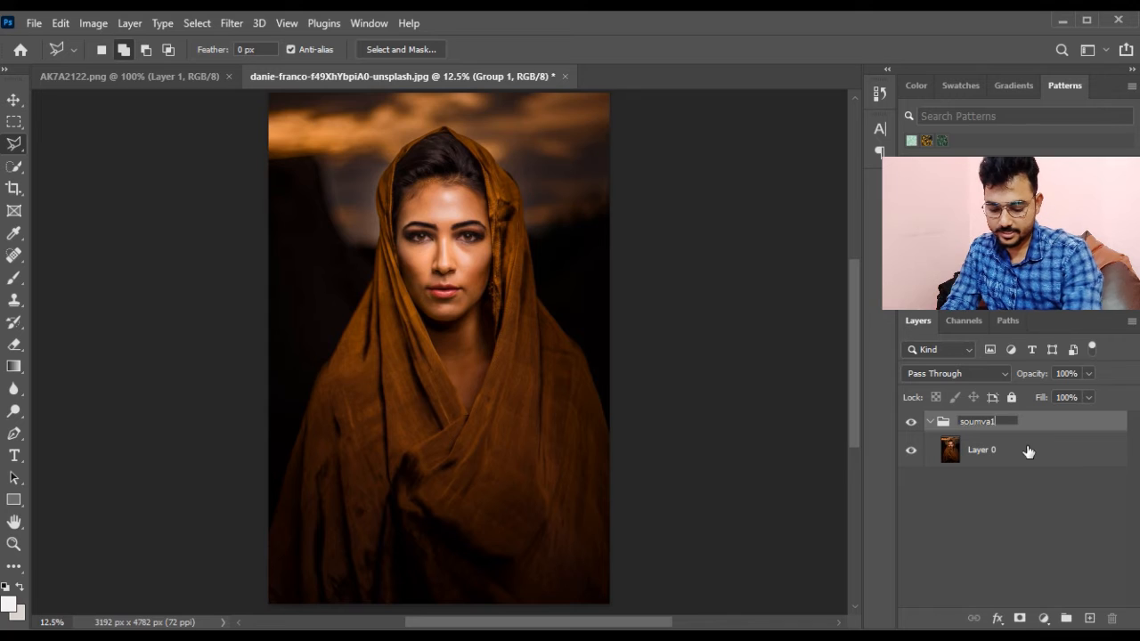
key("Return")
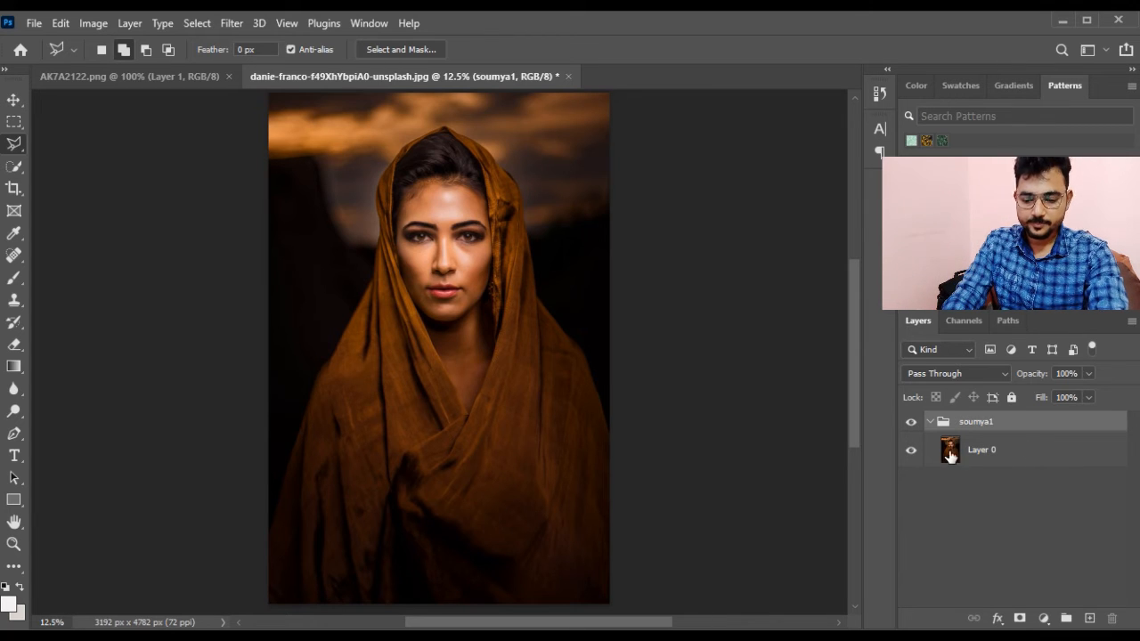
Wrap Layer 0 in a nested group inside the renamed group, and add an empty layer above Layer 0
left_click(1012, 459)
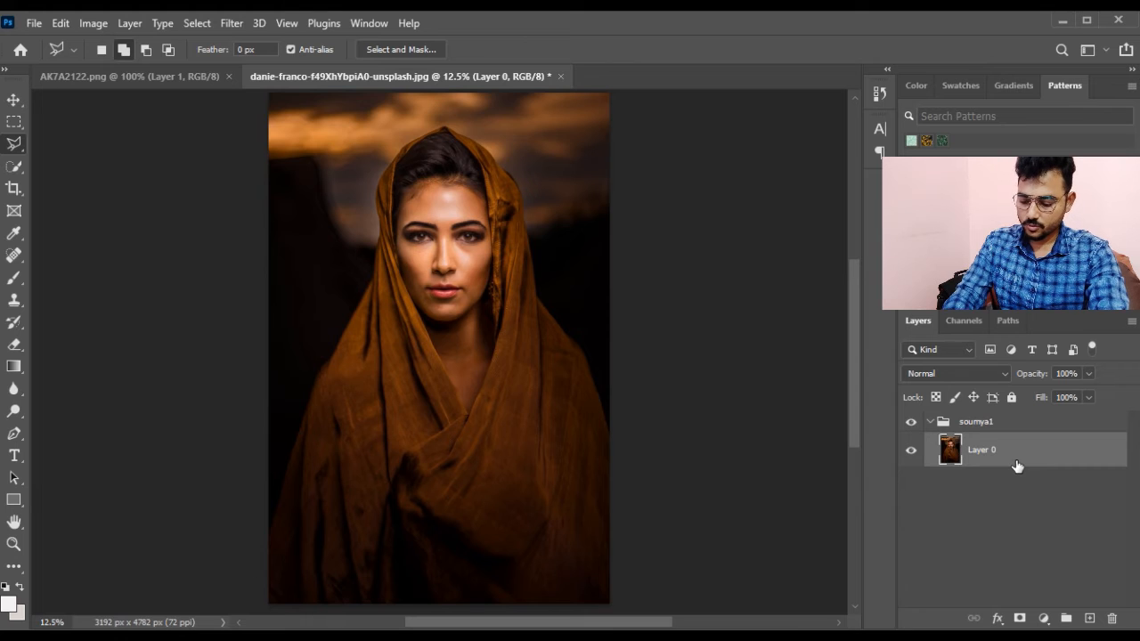
key("ctrl+g")
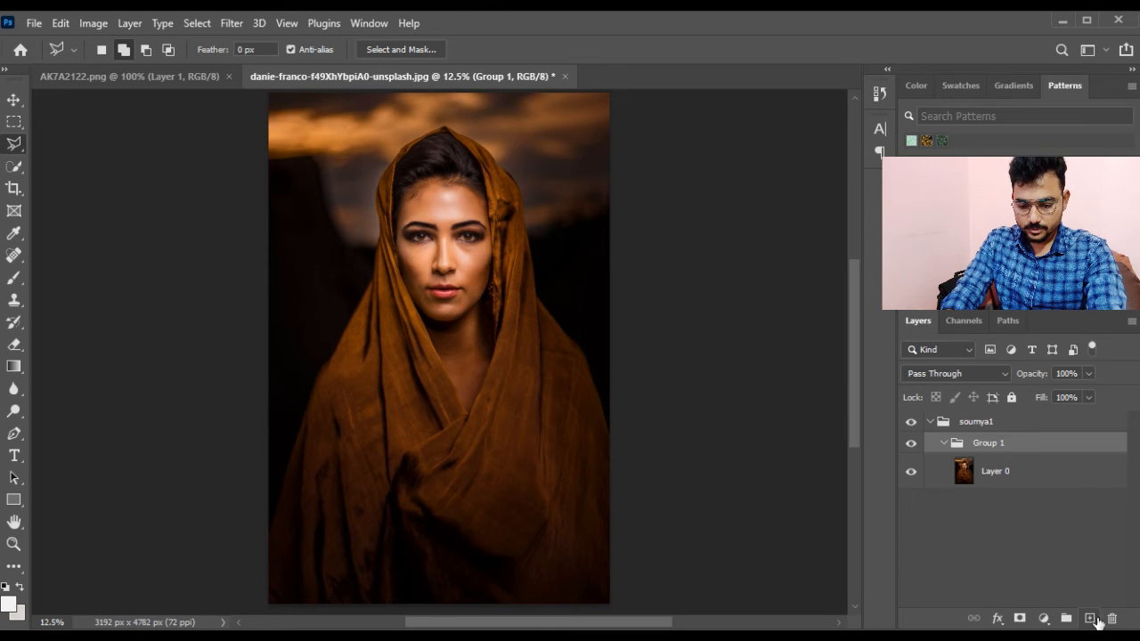
left_click(1029, 484)
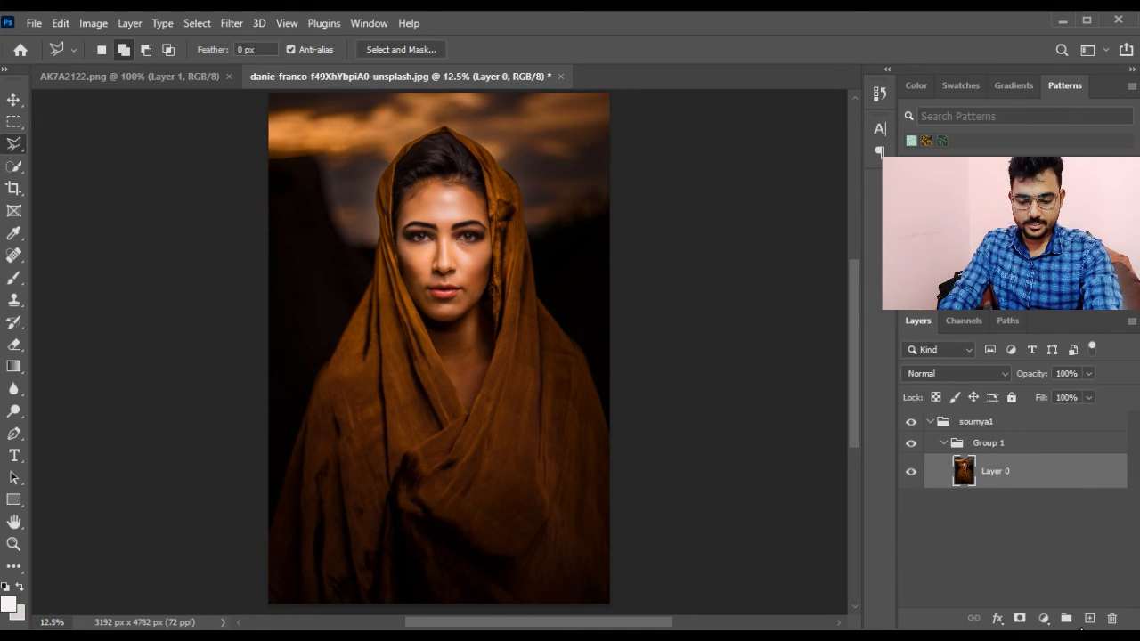
left_click(1088, 619)
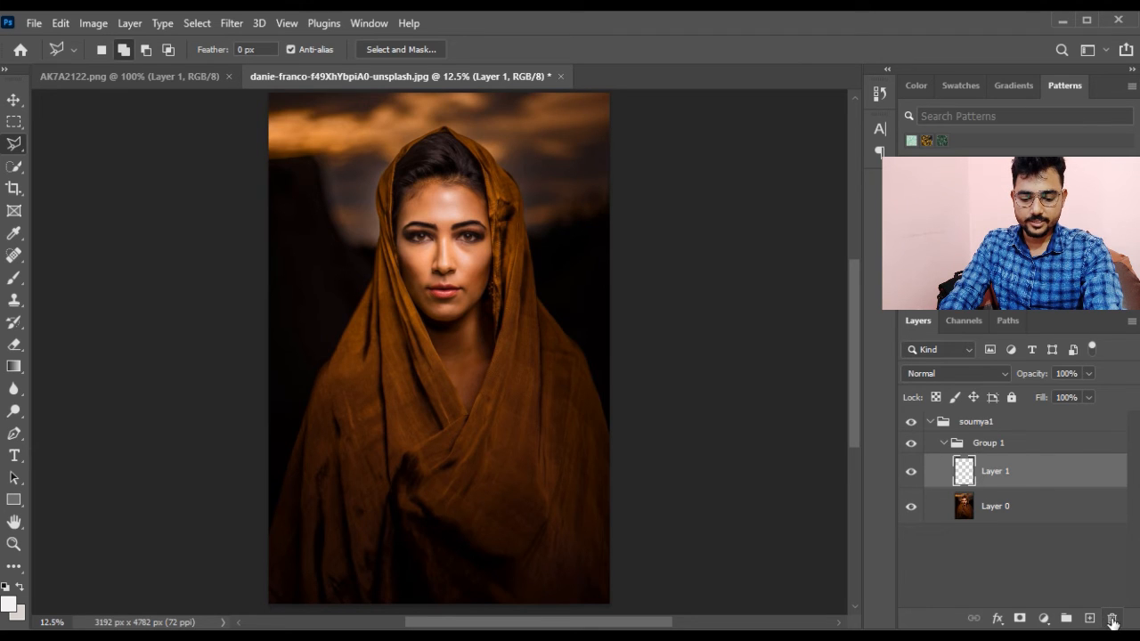
Move Layer 0 out of both groups to the base of the layer stack, and delete the nested Group 1 with its contents
left_click(972, 425)
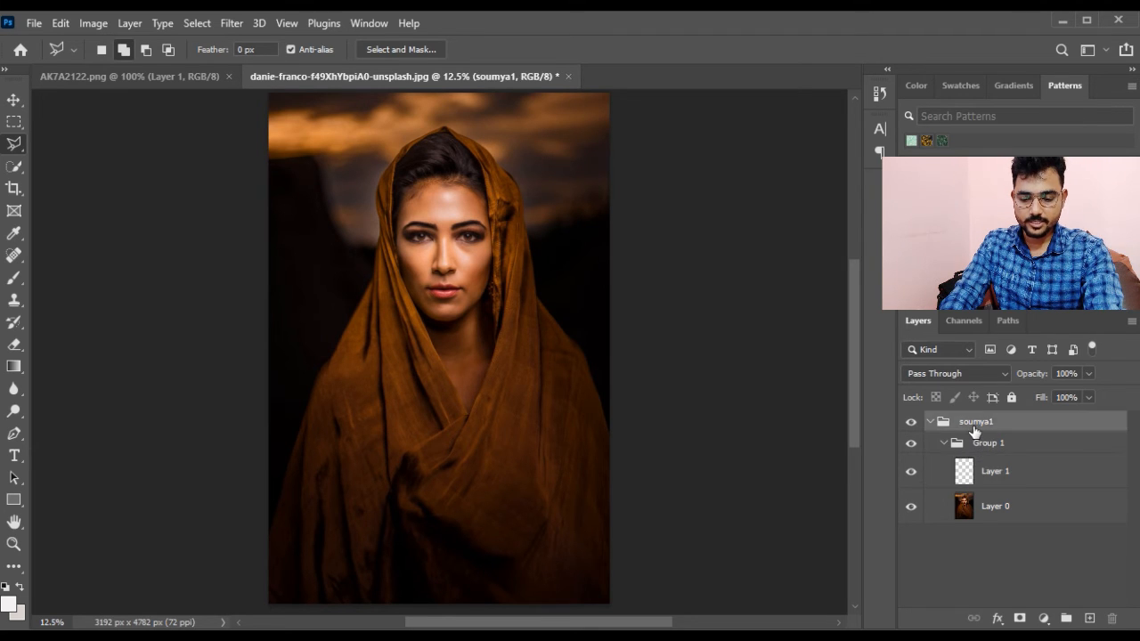
left_click(979, 446)
left_click(943, 443)
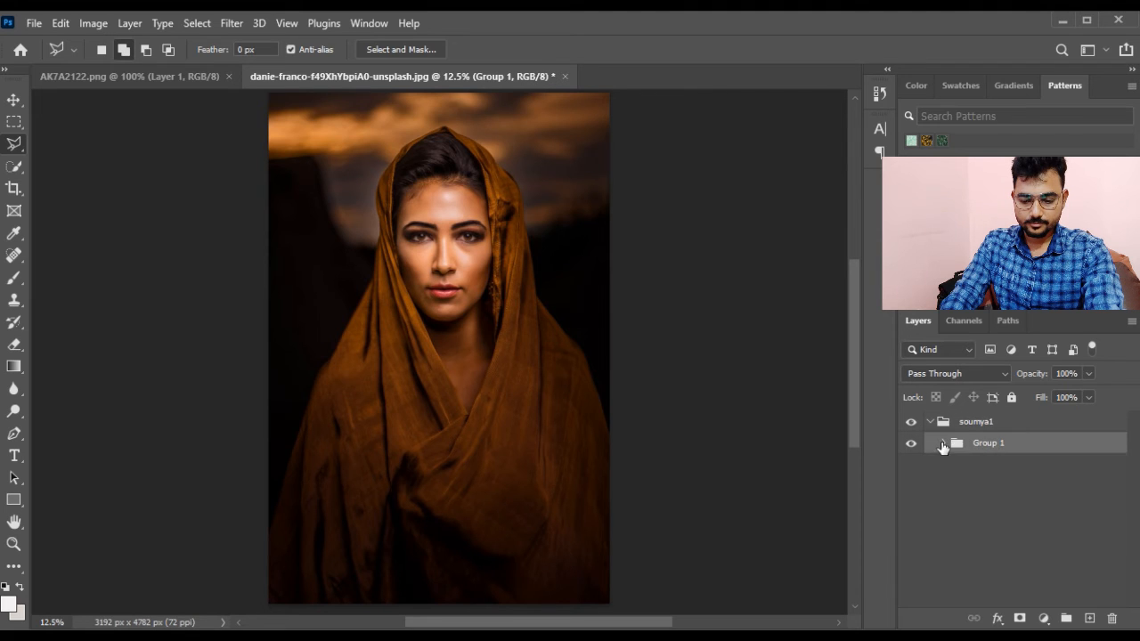
left_click(944, 443)
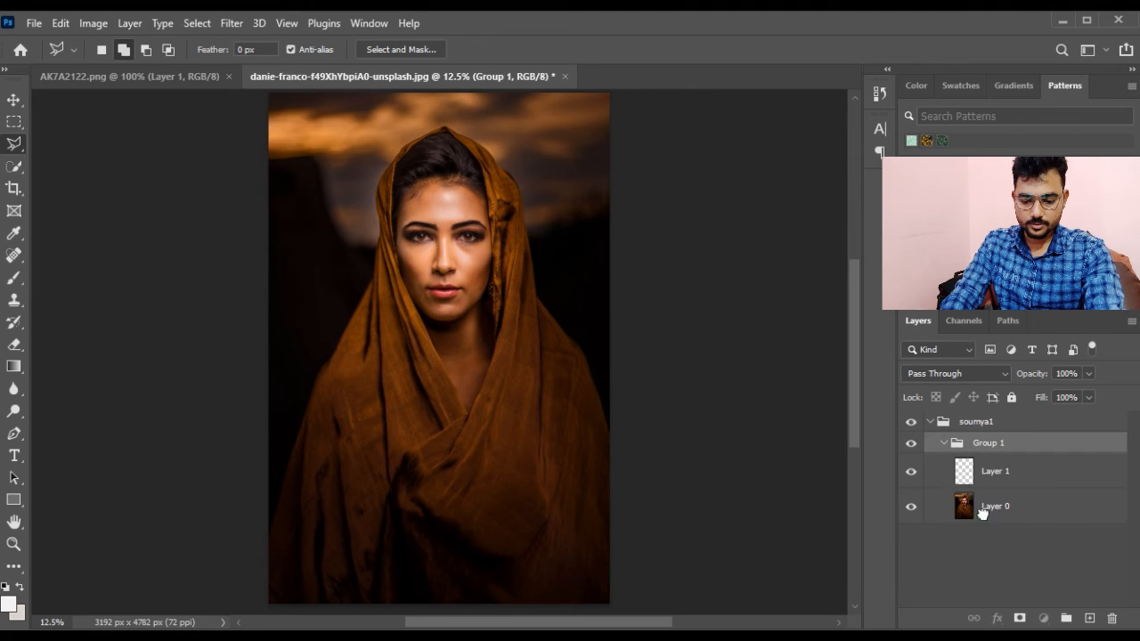
left_click_drag(982, 511, 961, 568)
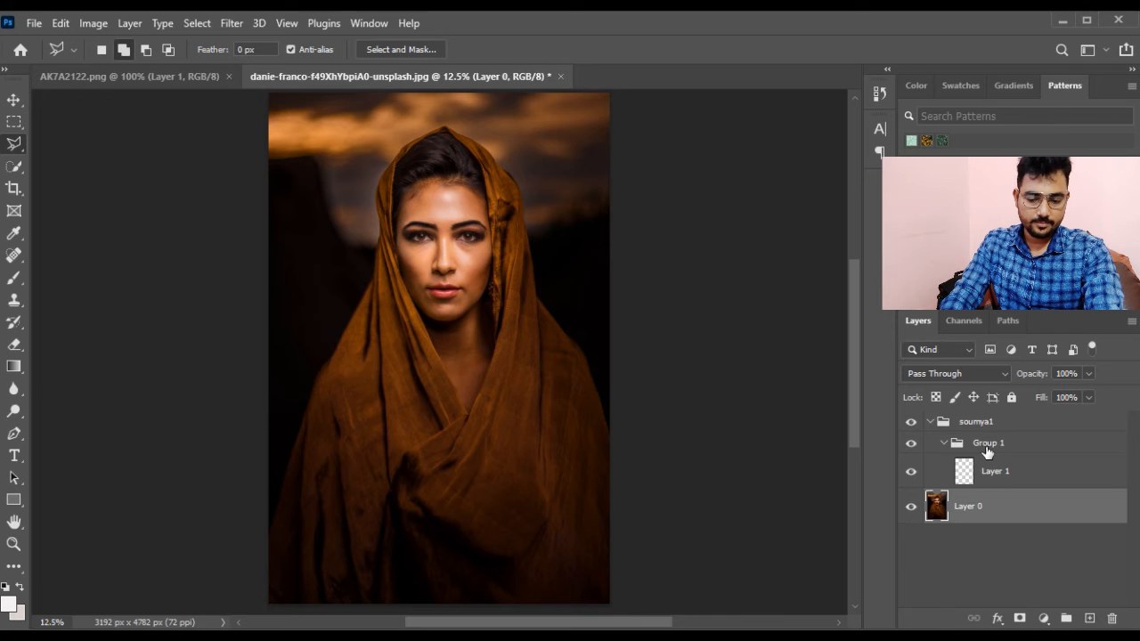
left_click_drag(987, 452, 1113, 626)
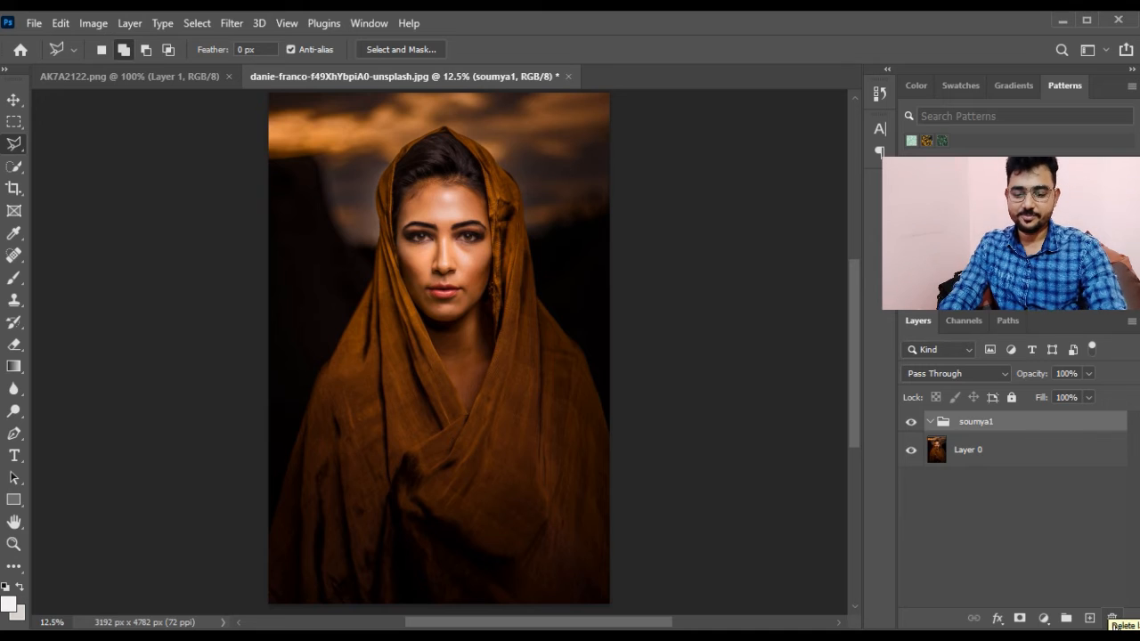
Examine the layer filter types and the blend modes available for the selected group
left_click(952, 349)
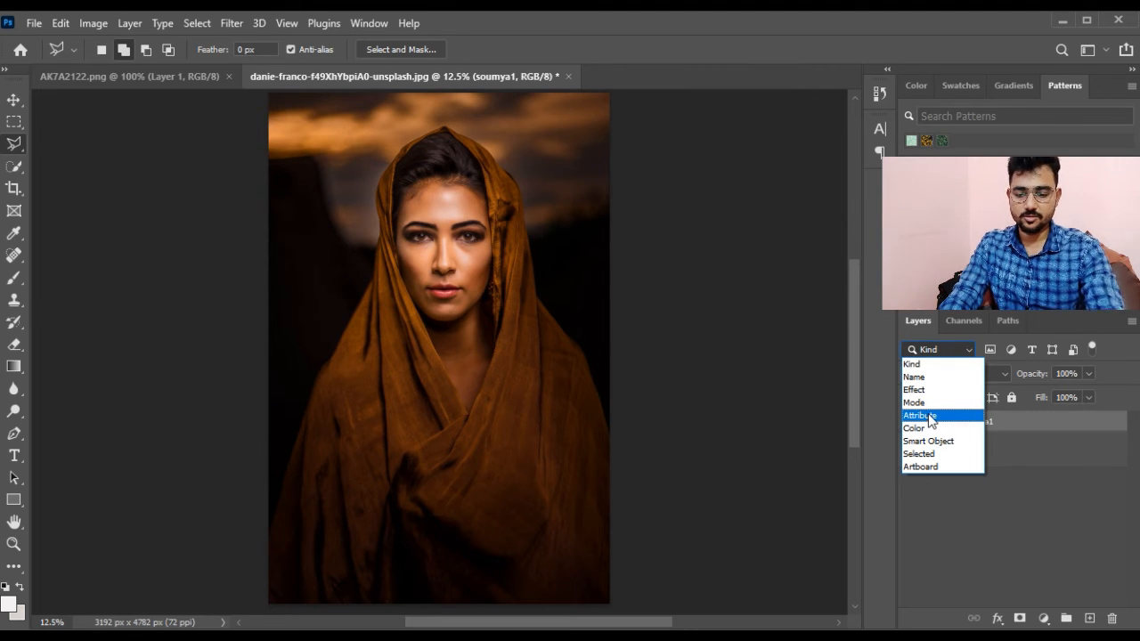
left_click(1039, 493)
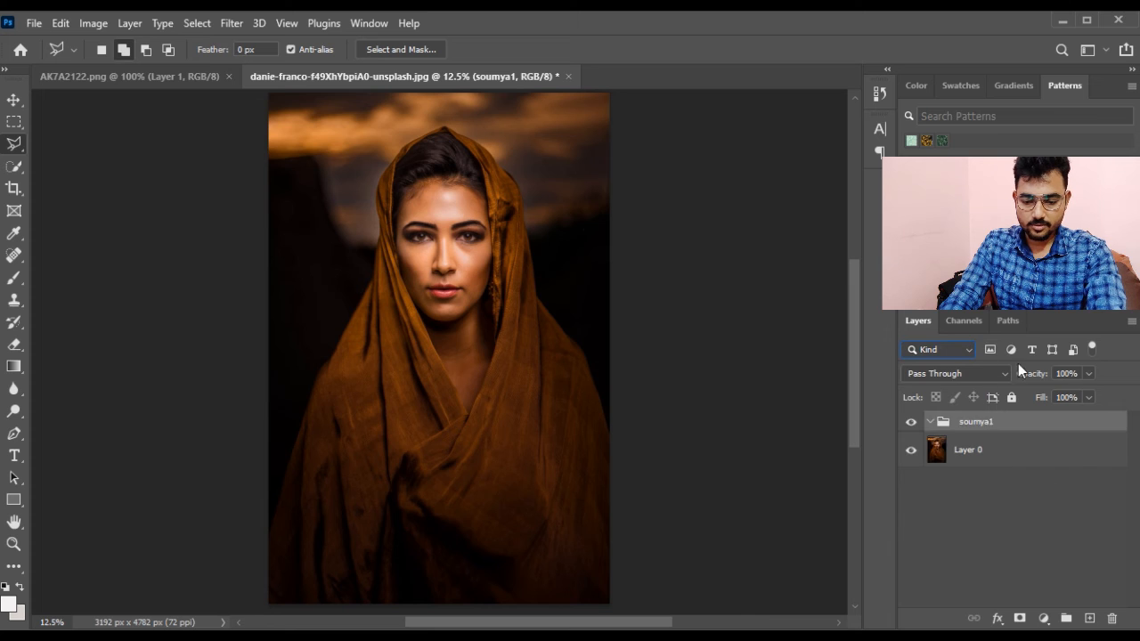
left_click(931, 372)
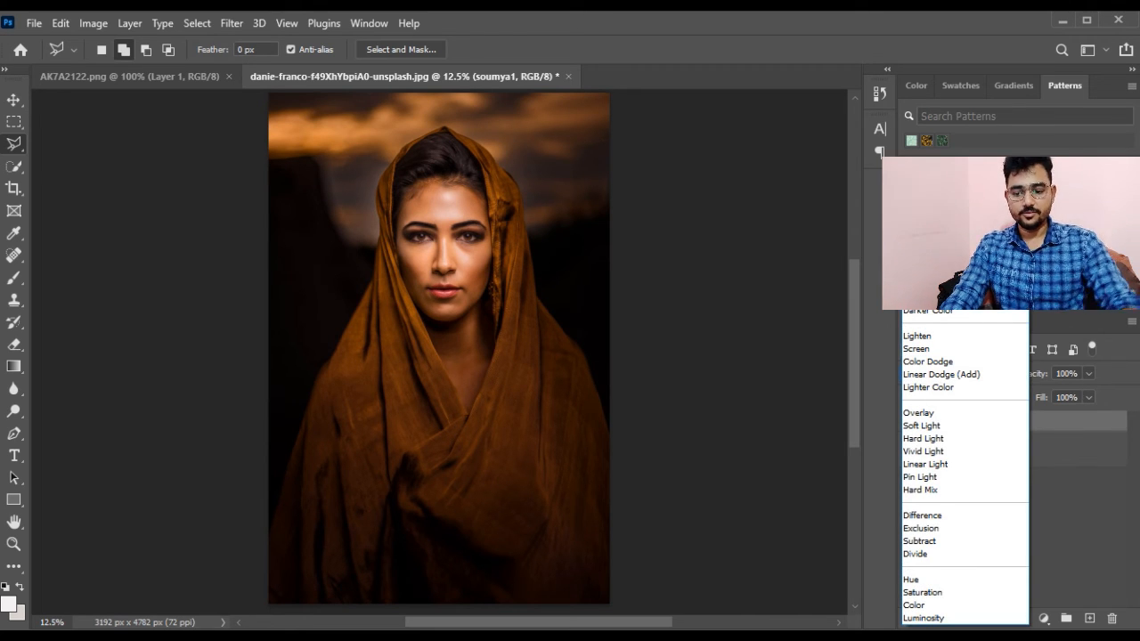
left_click(1092, 545)
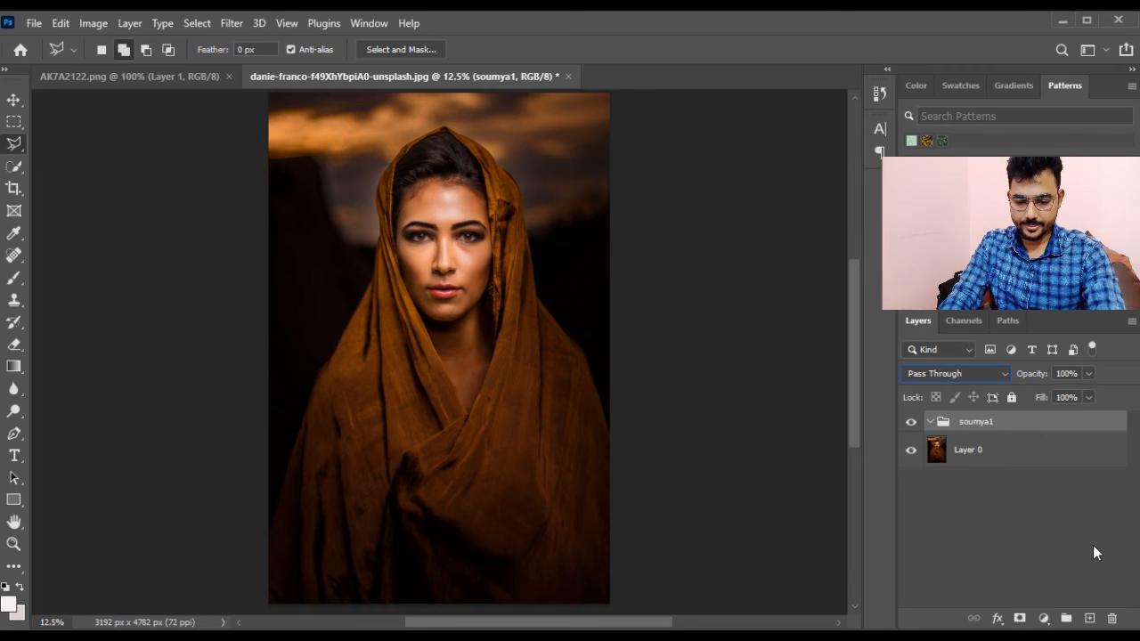
Delete the remaining empty group and add a Solid Color fill layer in #f4f2f3 above Layer 0
left_click_drag(1042, 421, 1112, 618)
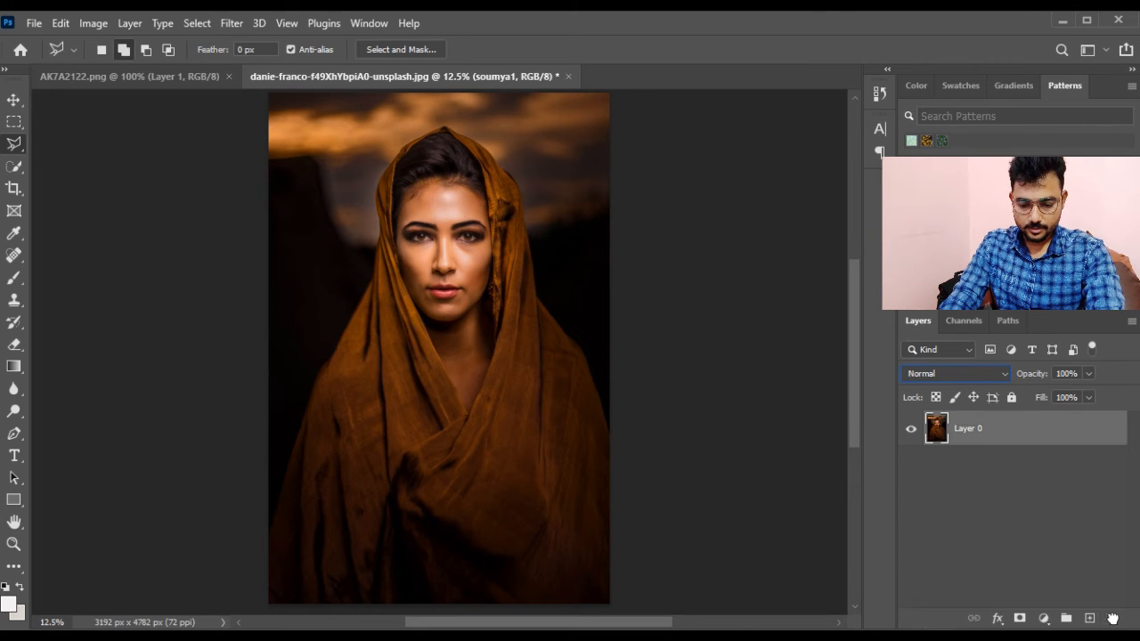
left_click(1089, 618)
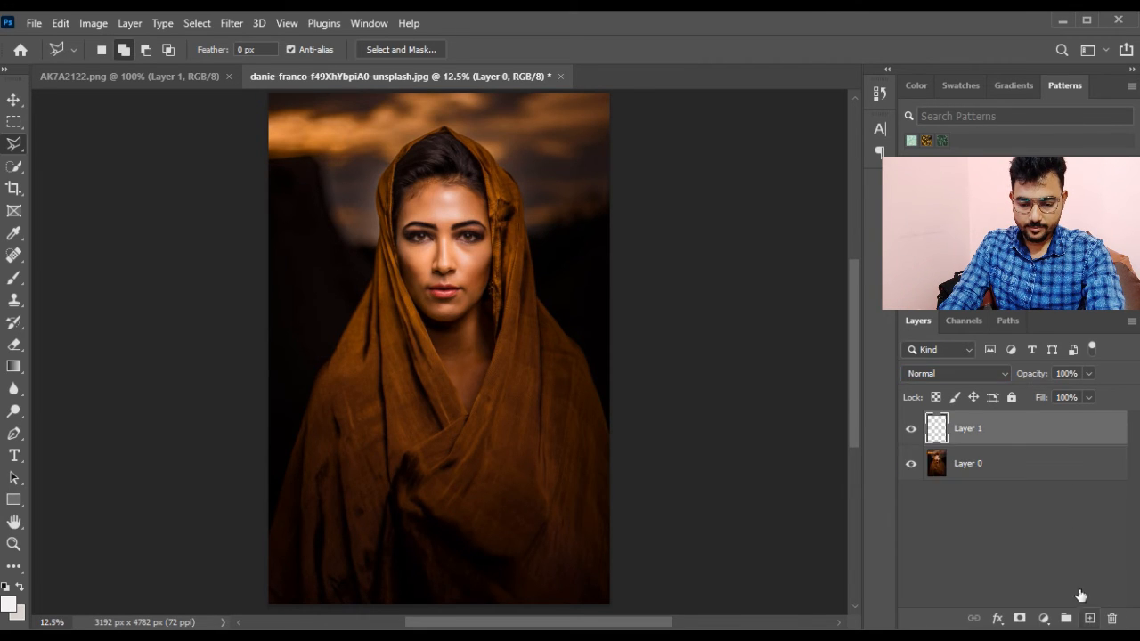
left_click(1044, 618)
left_click(1067, 322)
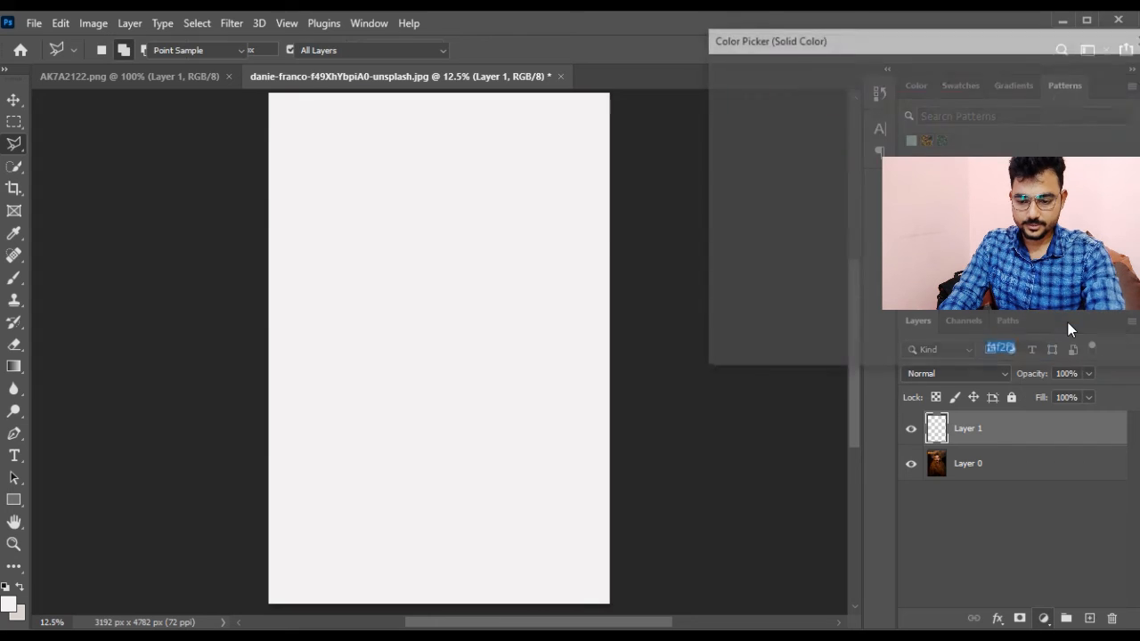
key("Return")
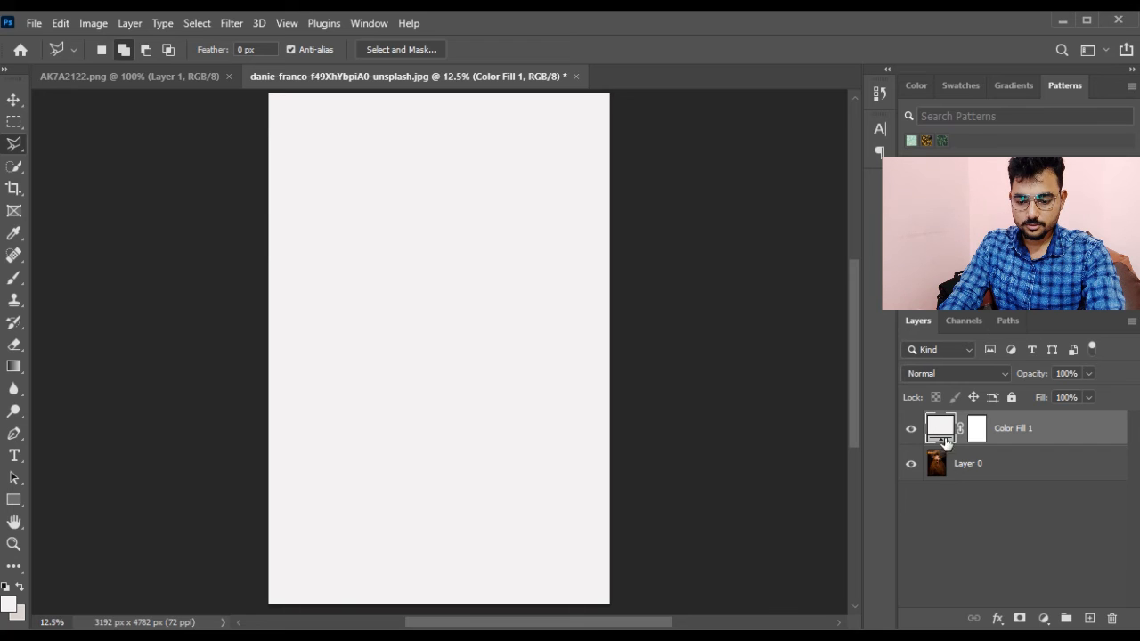
Change the color of the Color Fill 1 layer to a vivid pink
double_click(946, 442)
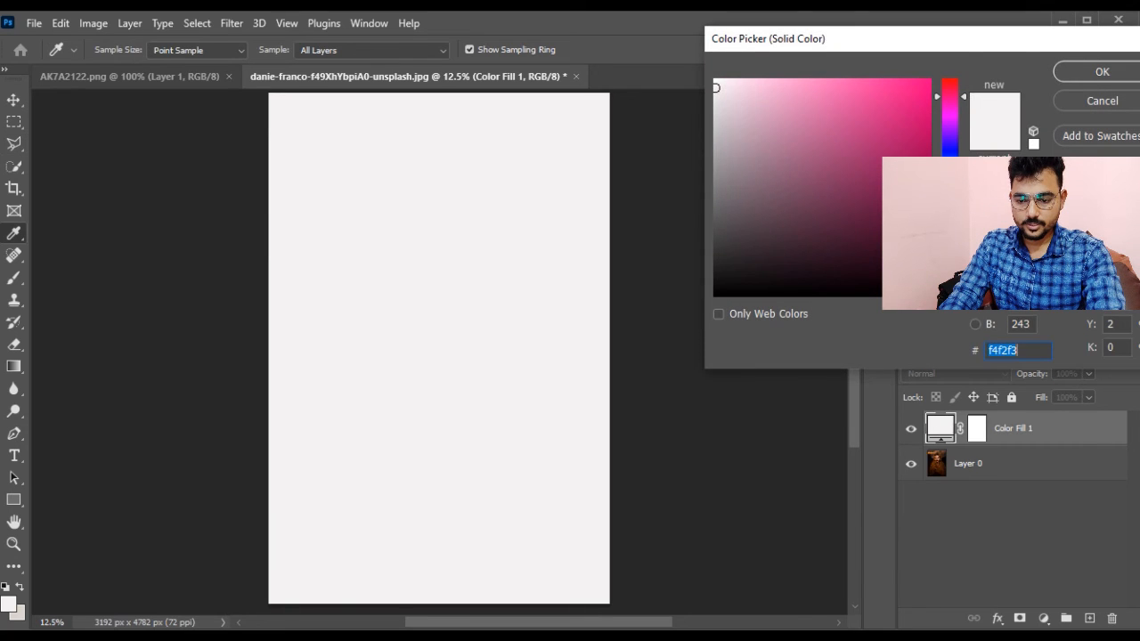
left_click_drag(894, 181, 982, 71)
left_click(1101, 74)
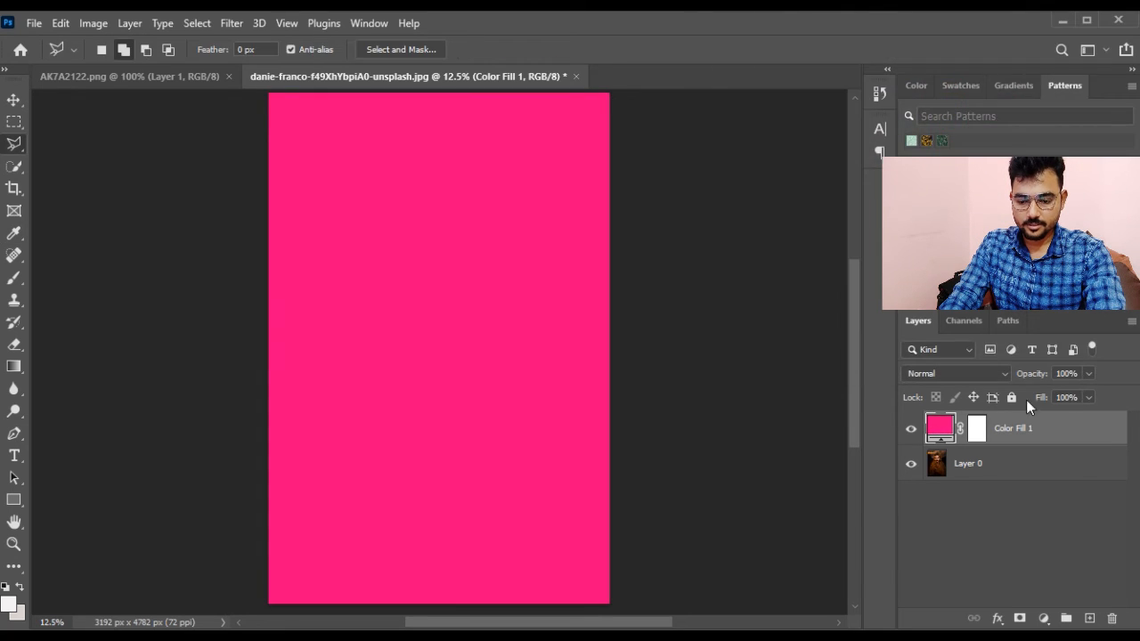
Preview the blend modes on the pink Color Fill 1 layer over the portrait, keeping it at Normal
left_click(959, 375)
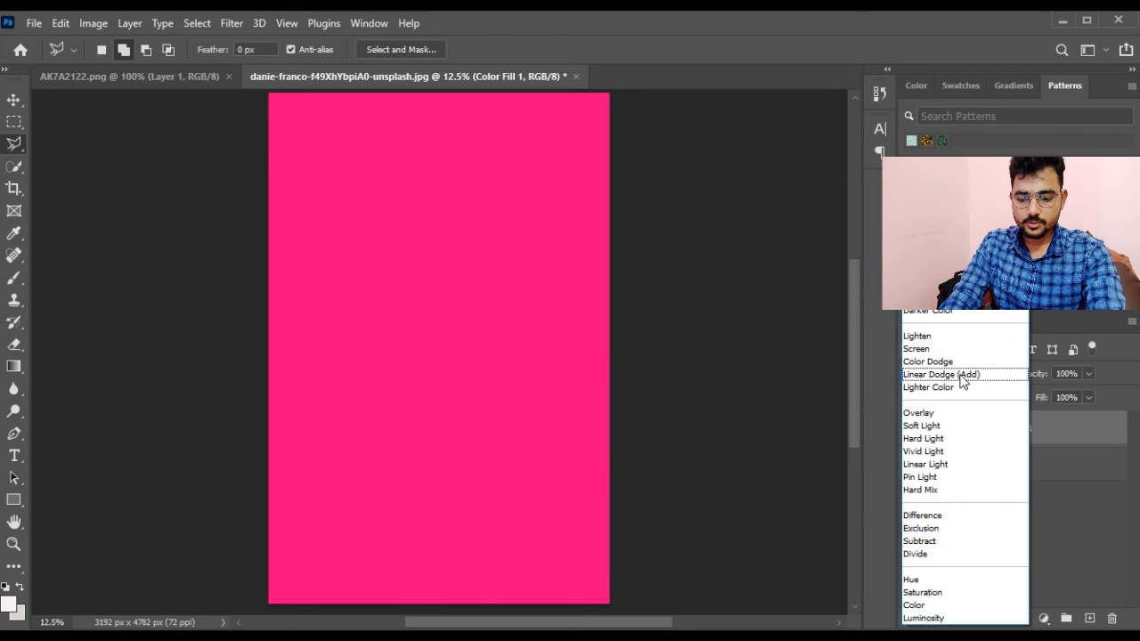
left_click(1092, 530)
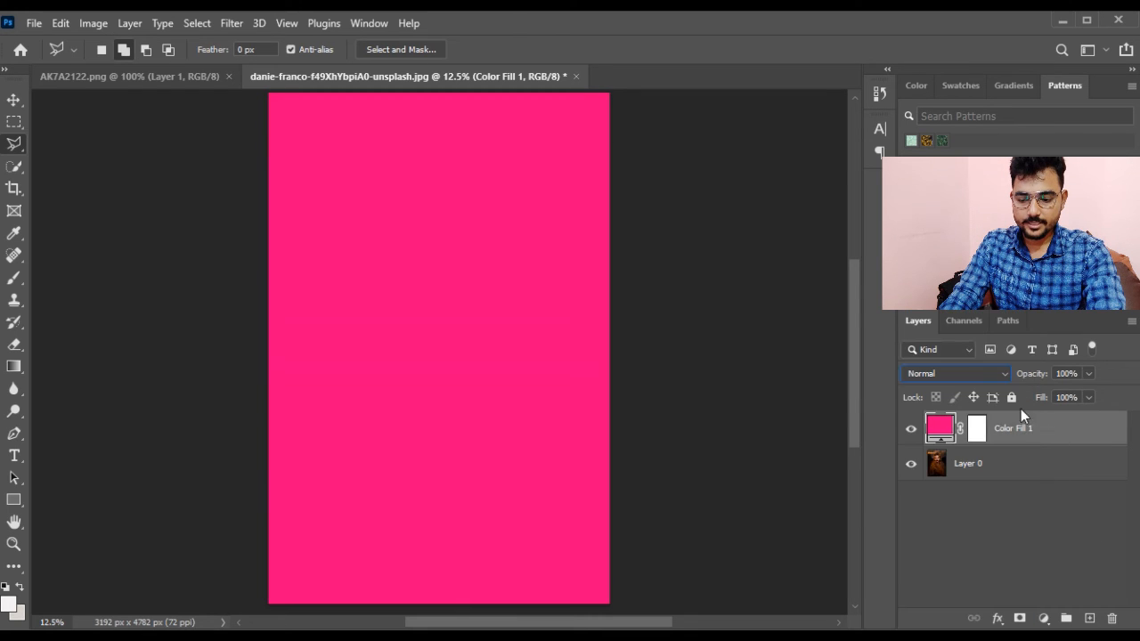
left_click(950, 375)
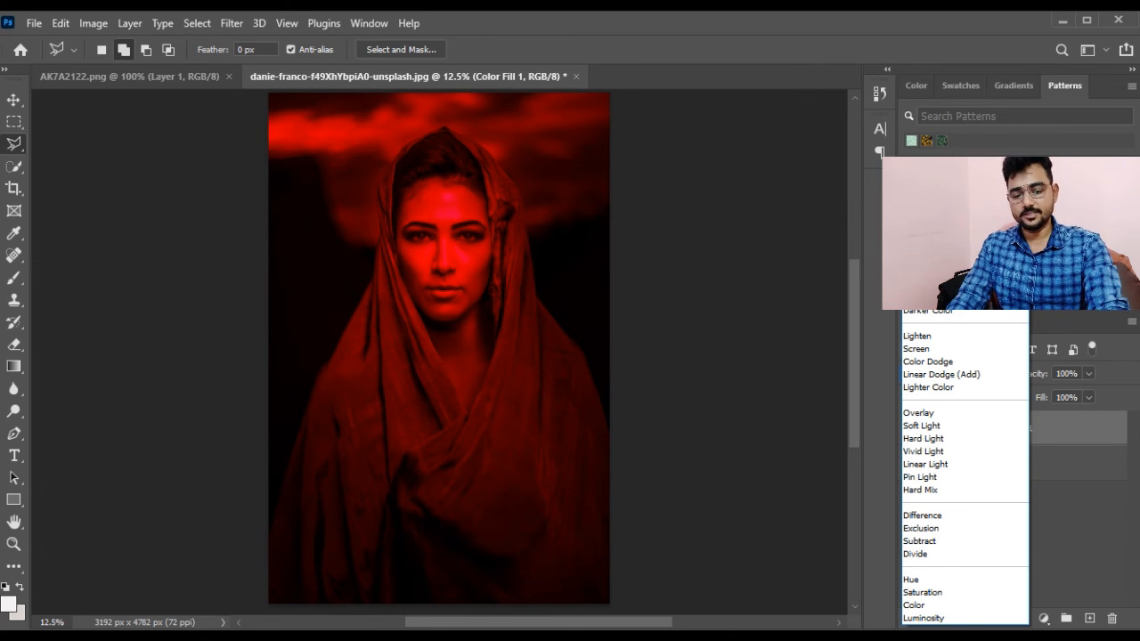
left_click(1042, 514)
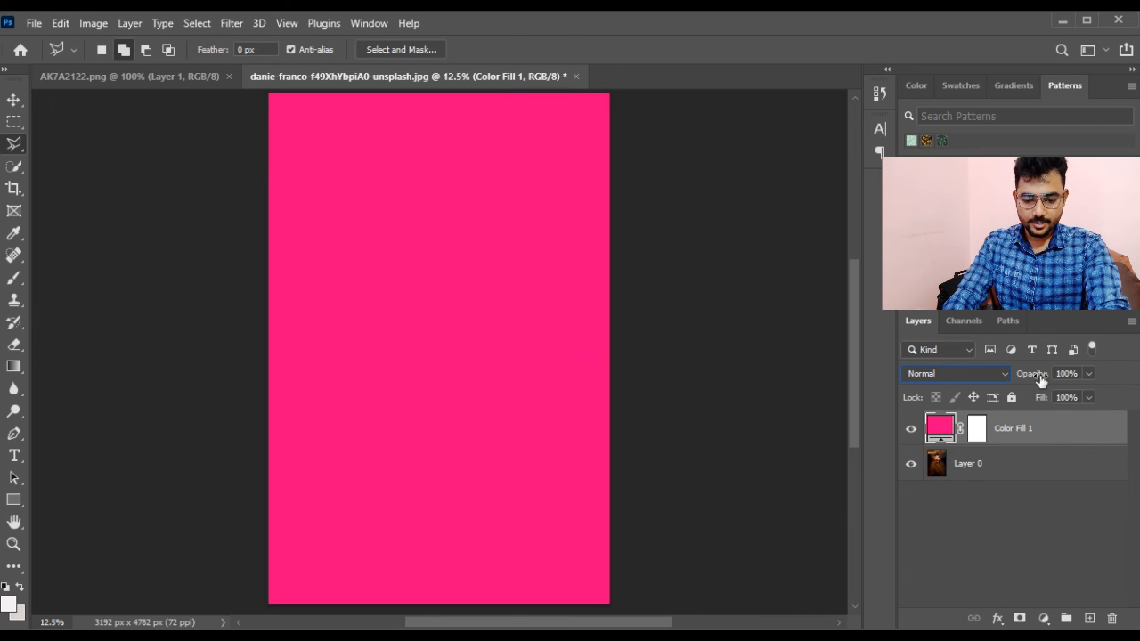
Lower the Color Fill 1 layer's opacity to 22% and select Layer 0
left_click_drag(1039, 380, 987, 383)
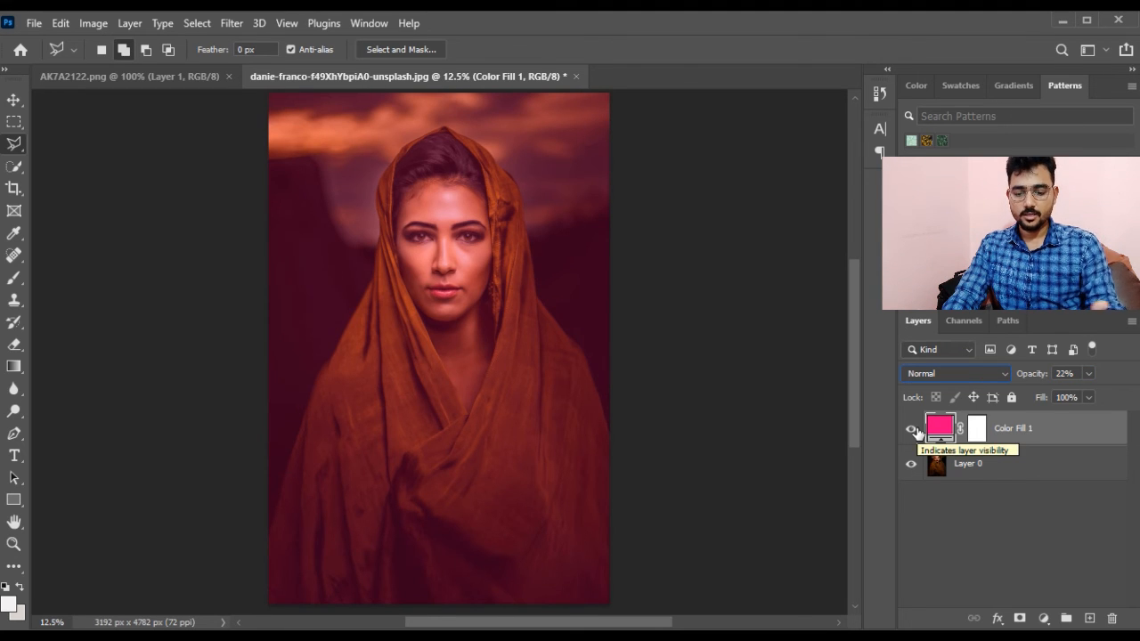
left_click(1006, 467)
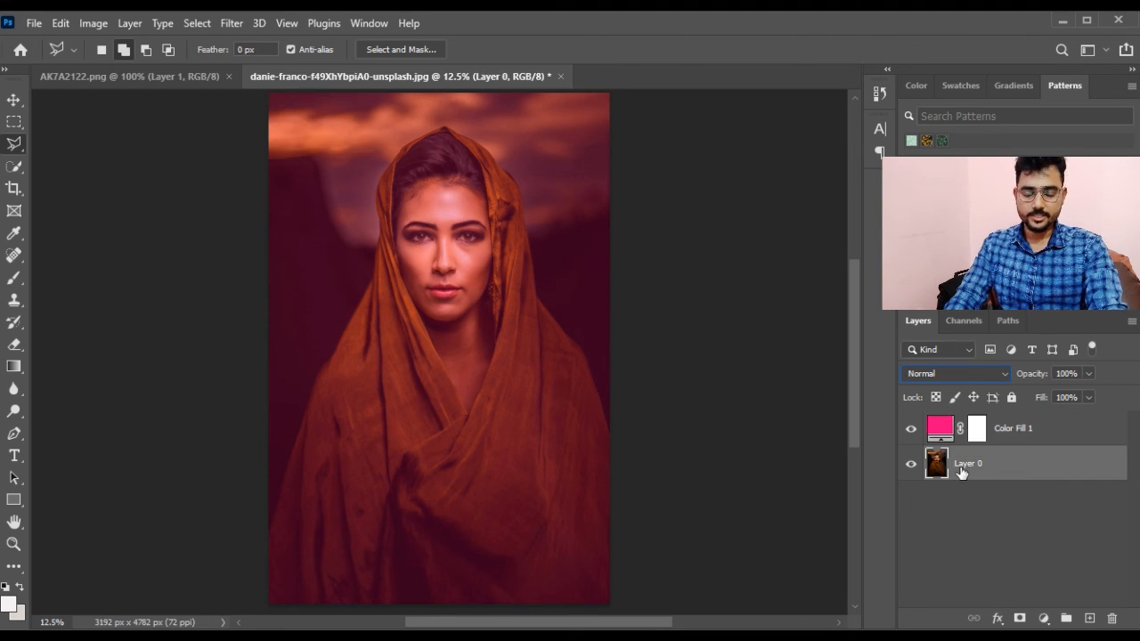